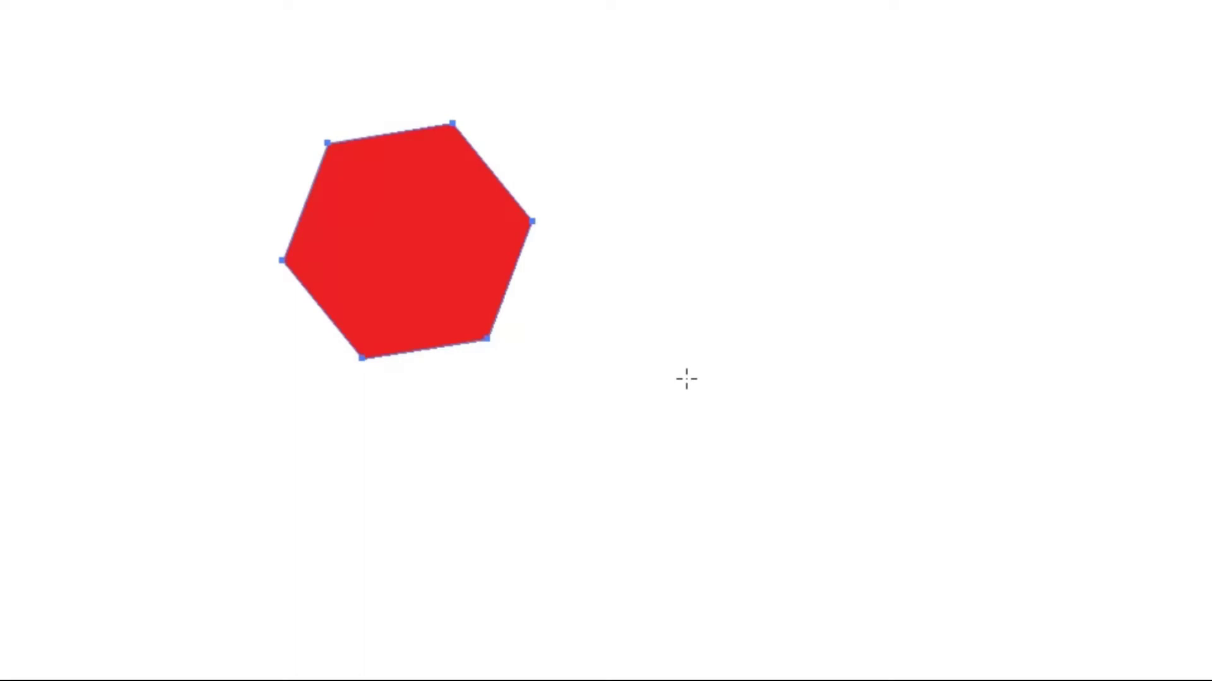
Draw two red hexagons and a red five-pointed star on the canvas
drag(734, 175, 851, 278)
drag(892, 392, 1001, 347)
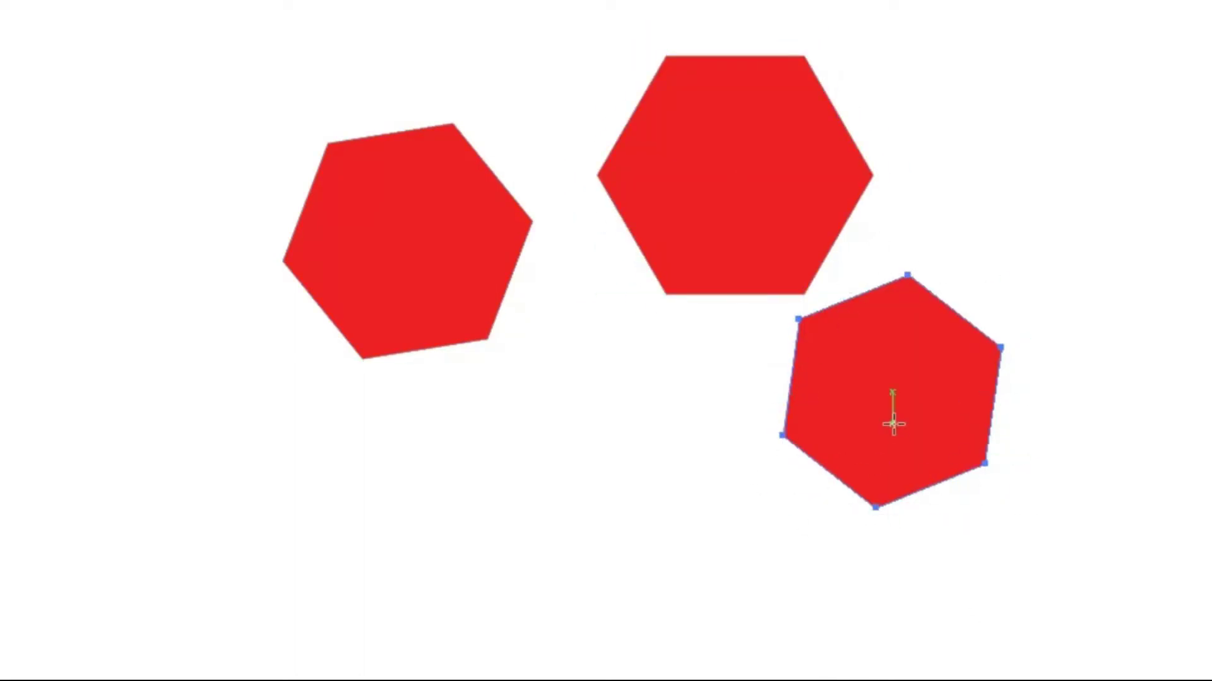
drag(1006, 297, 975, 427)
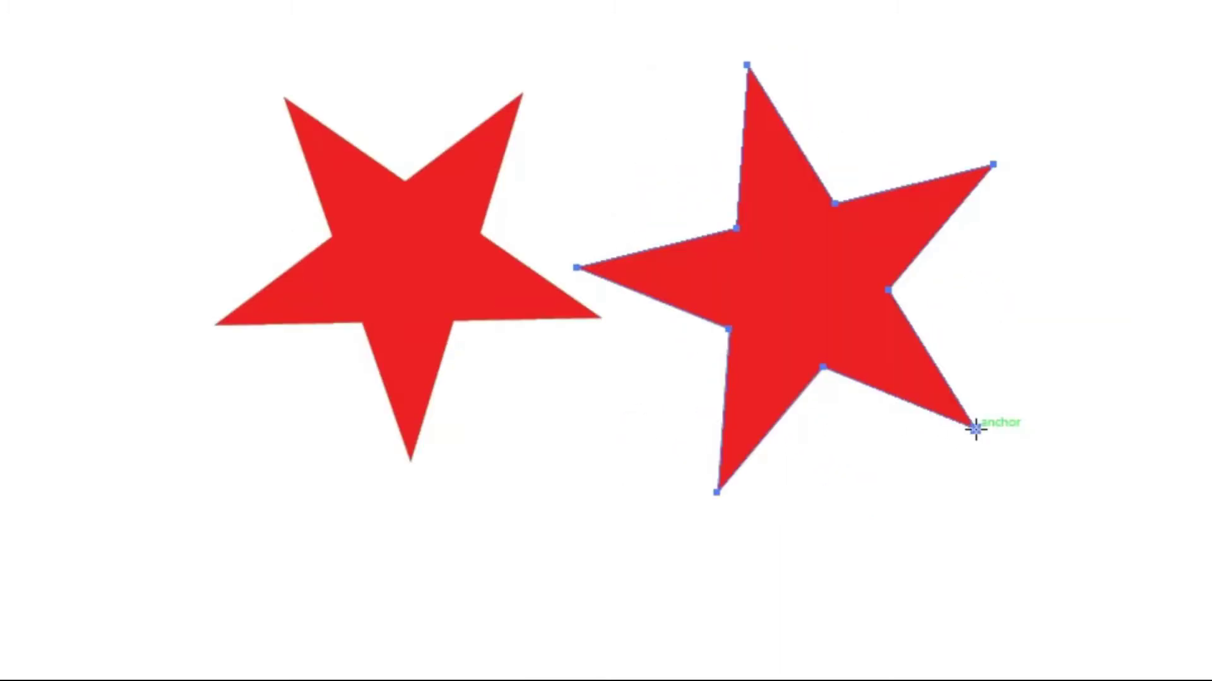
Draw another red star, changing its number of points with the Up and Down arrow keys while dragging
drag(131, 498, 251, 590)
key(Up)
key(Up)
key(Up)
key(Up)
key(Up)
key(Down)
key(Down)
key(Down)
mouse_move(251, 590)
mouse_down()
mouse_move(187, 654)
mouse_move(157, 600)
mouse_up()
key(Down)
key(Down)
key(Down)
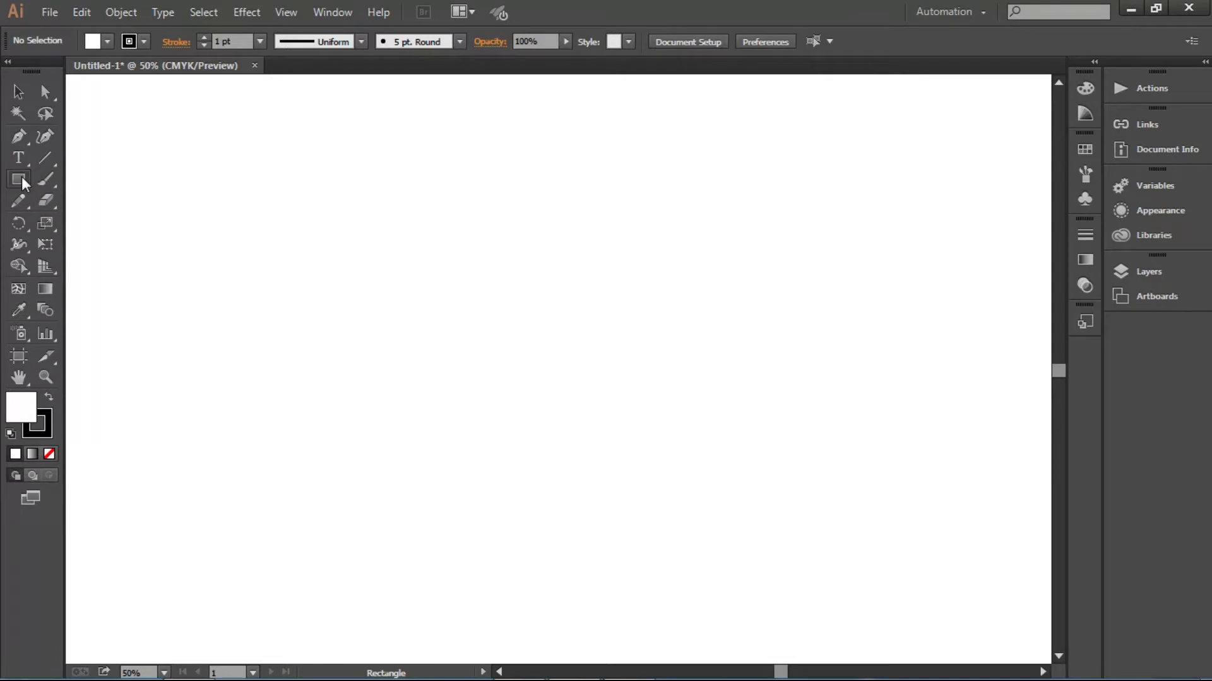
click(21, 176)
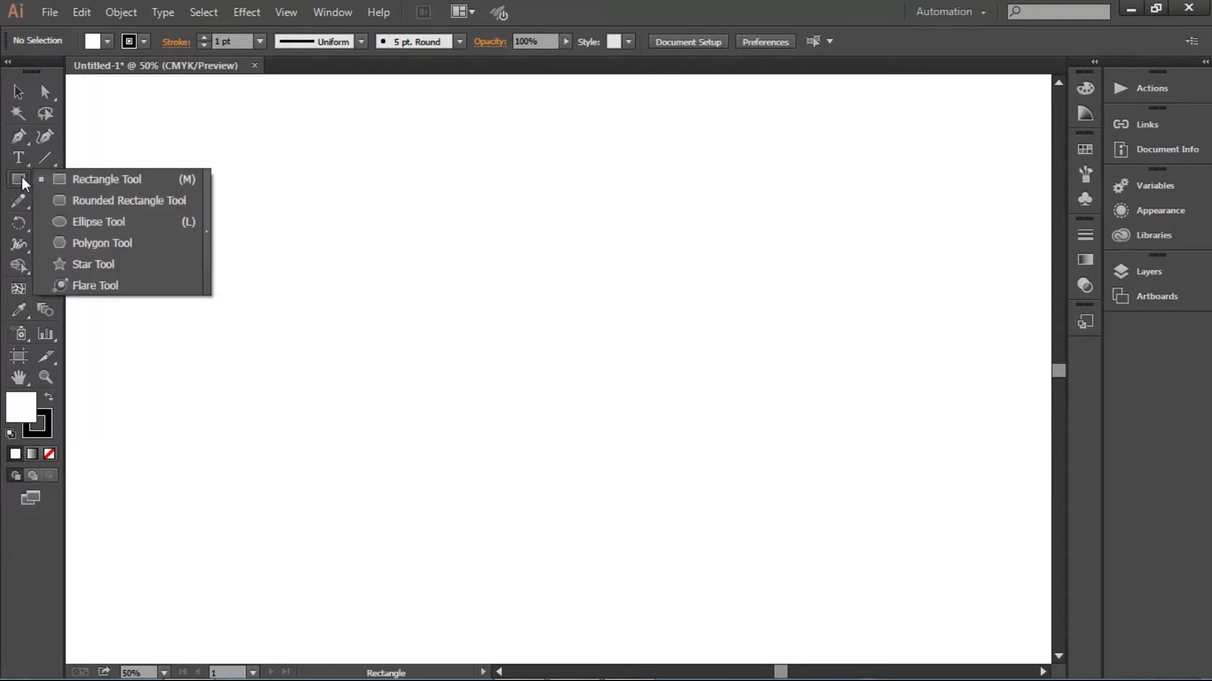
click(55, 178)
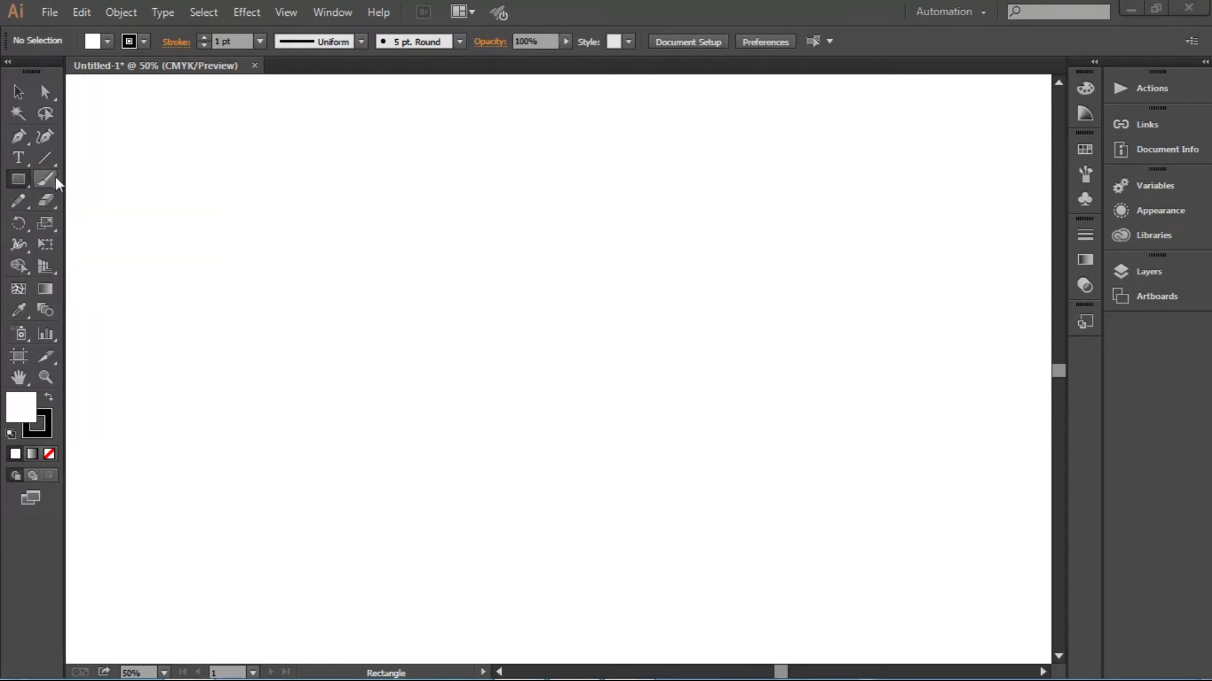
click(19, 182)
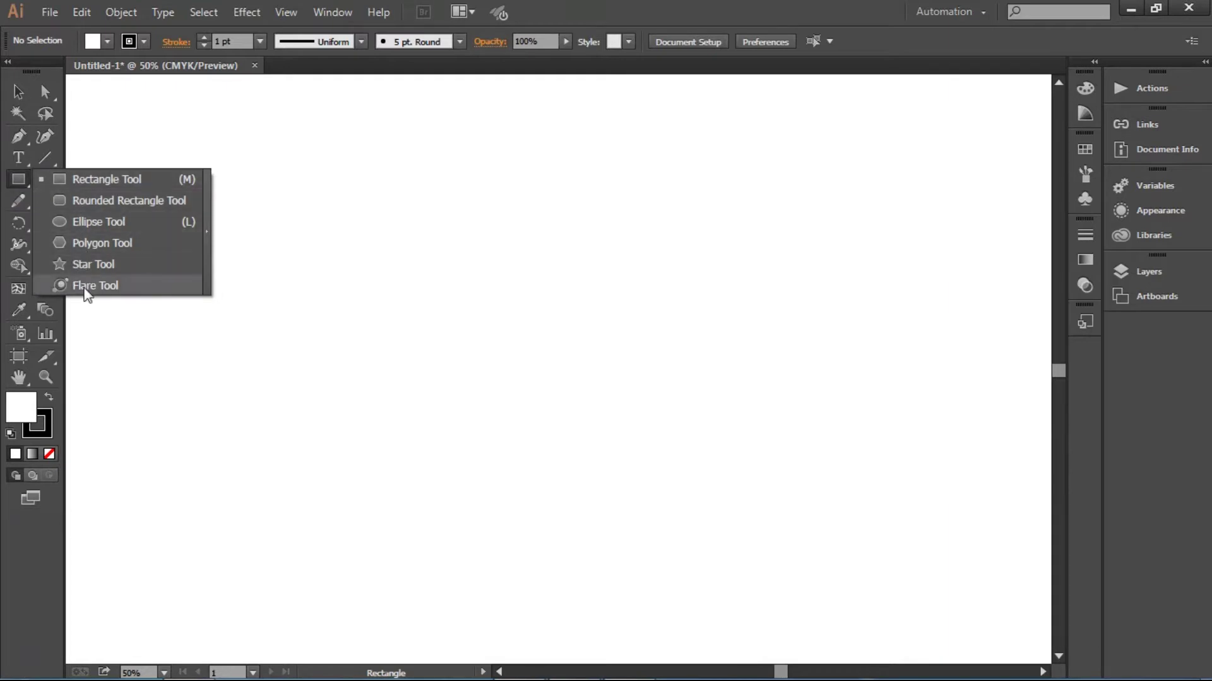
click(94, 179)
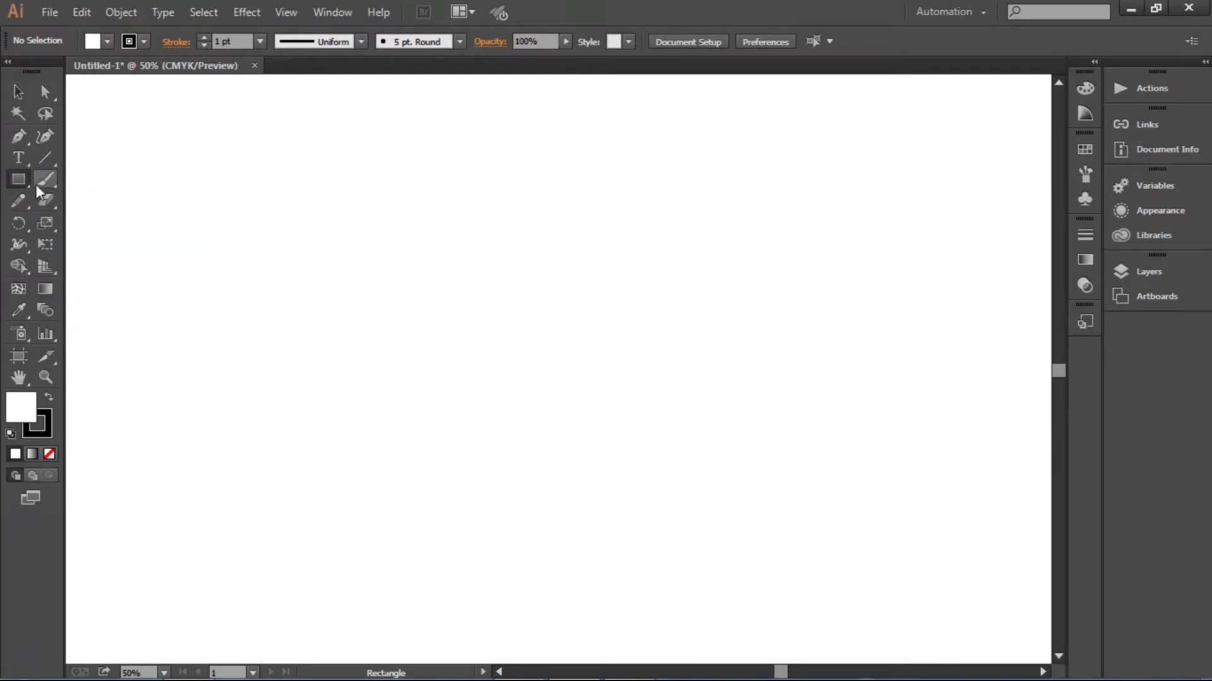
click(17, 182)
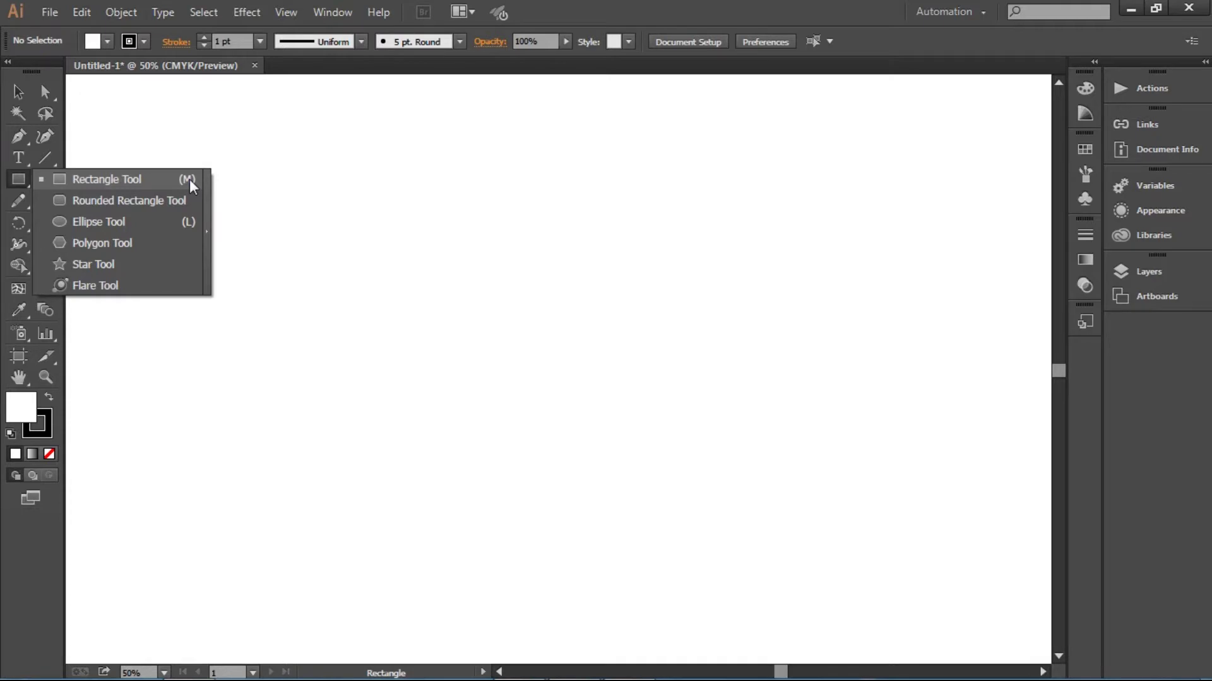
click(191, 223)
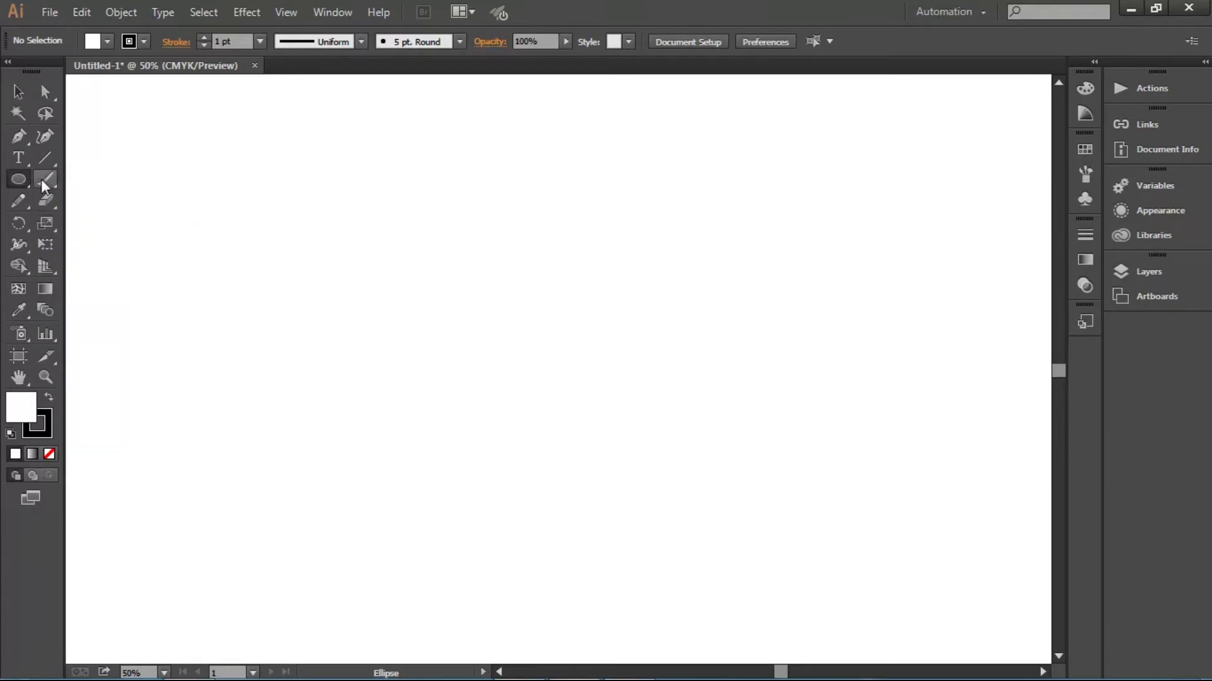
click(20, 179)
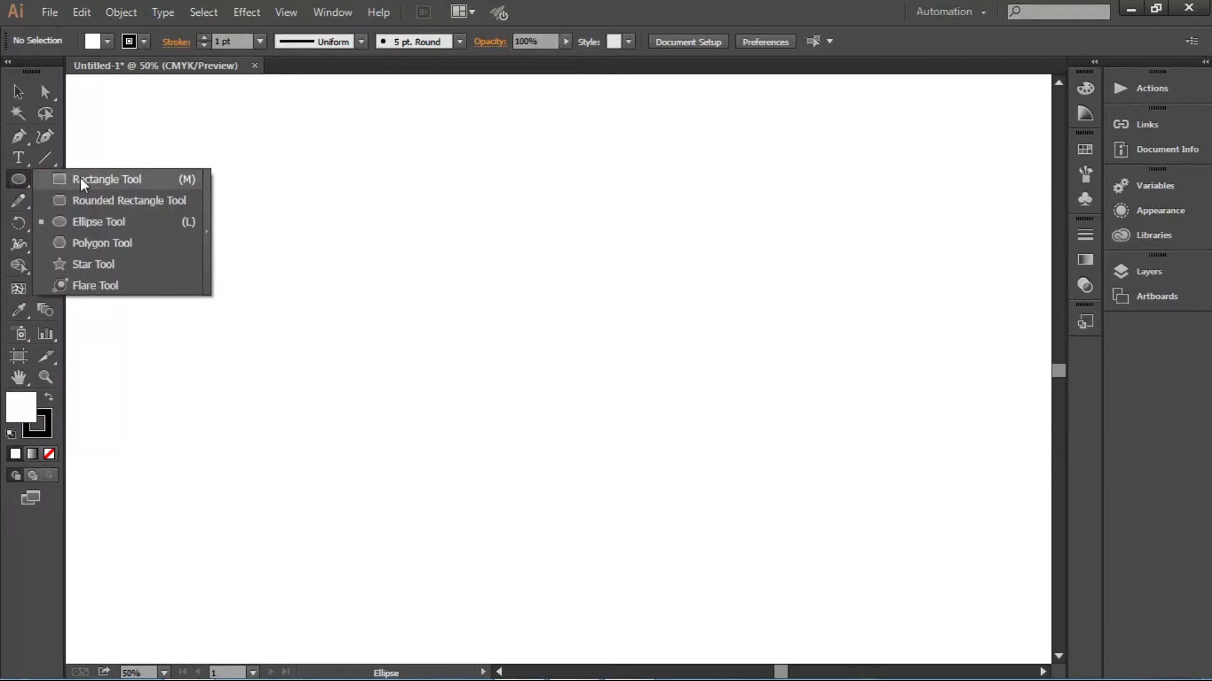
click(80, 182)
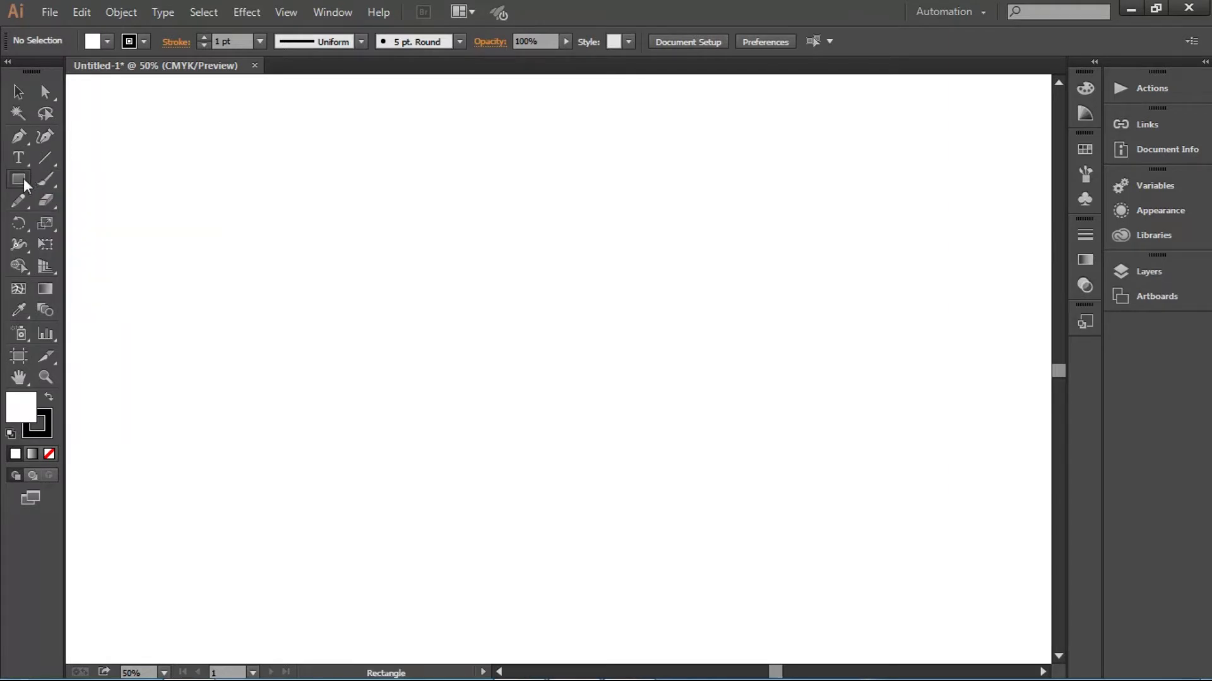
click(15, 178)
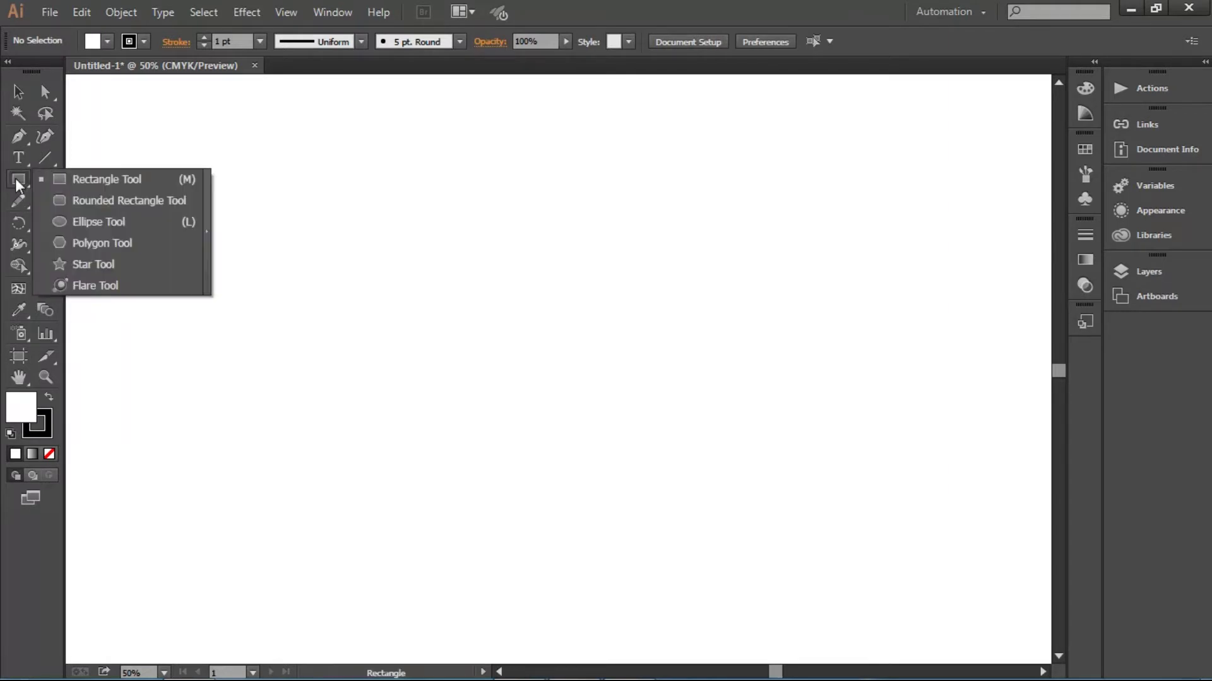
click(67, 178)
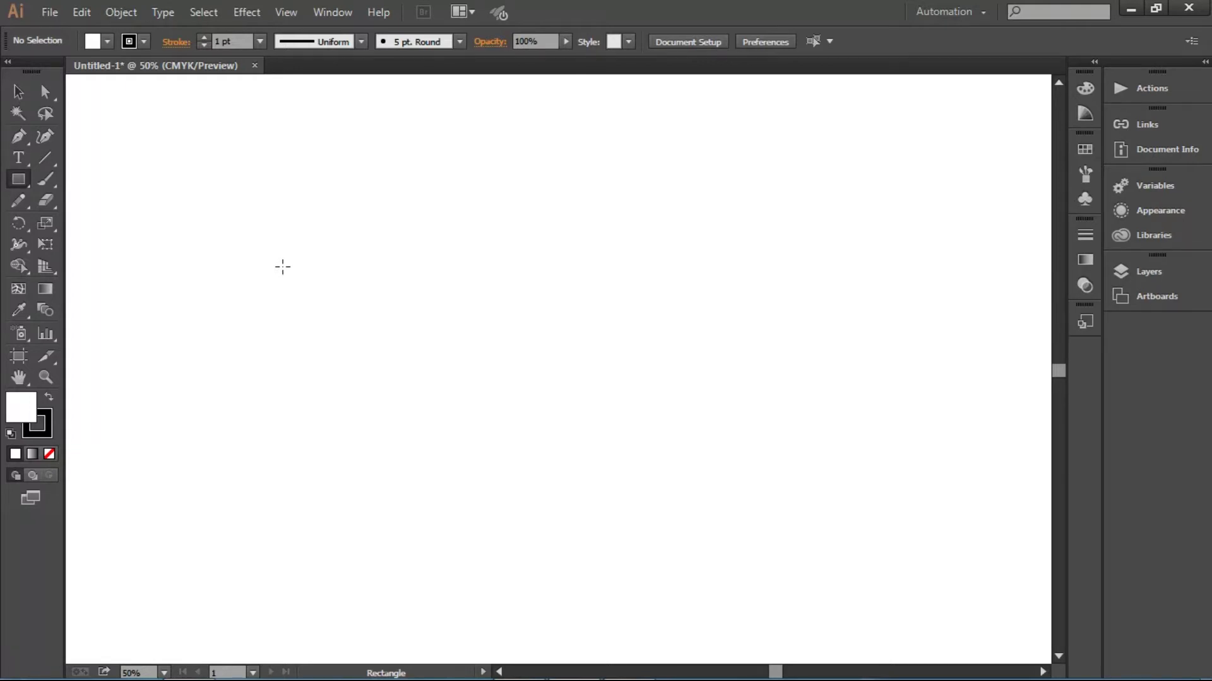
click(19, 92)
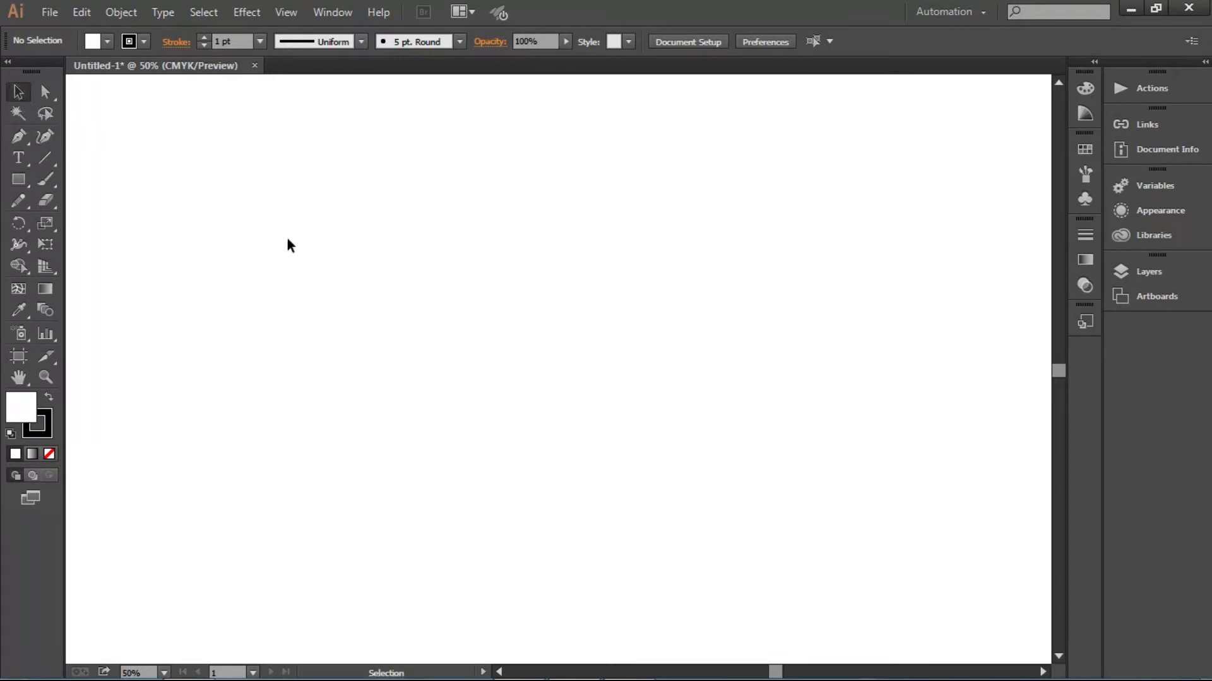
key(m)
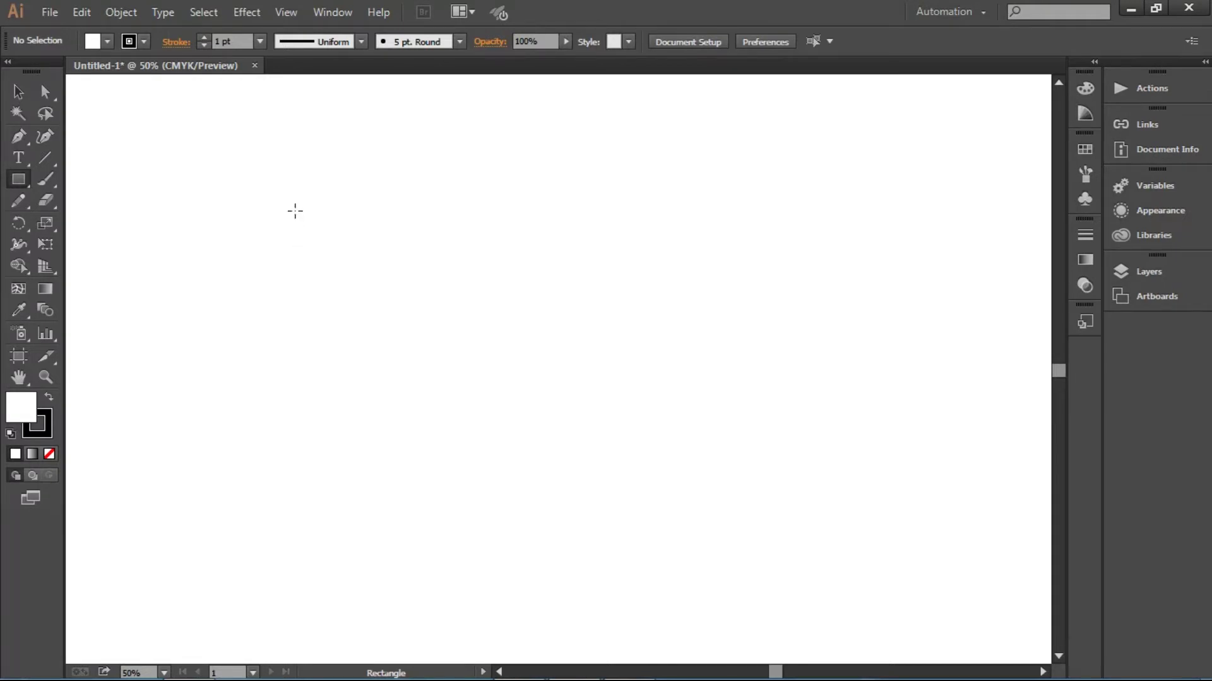
Draw a large rectangle of about 770 by 656 pt, then deselect it
drag(294, 211, 379, 294)
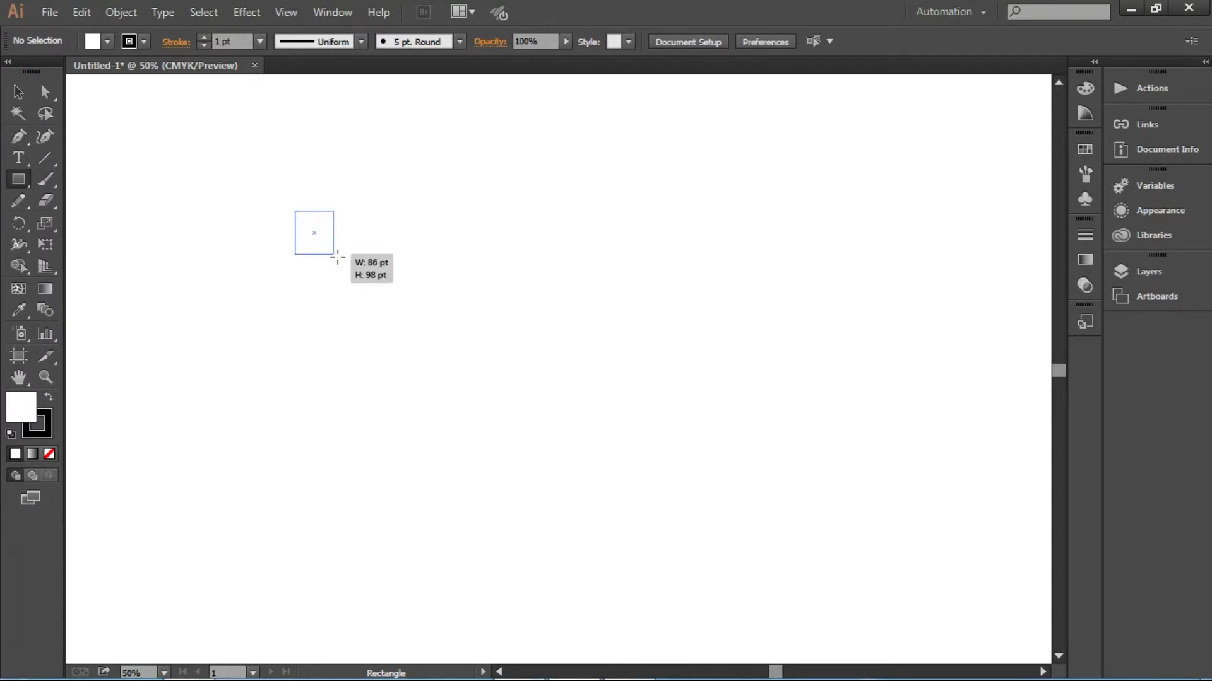
mouse_move(378, 295)
mouse_down()
mouse_move(539, 426)
mouse_move(663, 446)
mouse_move(662, 346)
mouse_move(555, 425)
mouse_move(636, 503)
mouse_up()
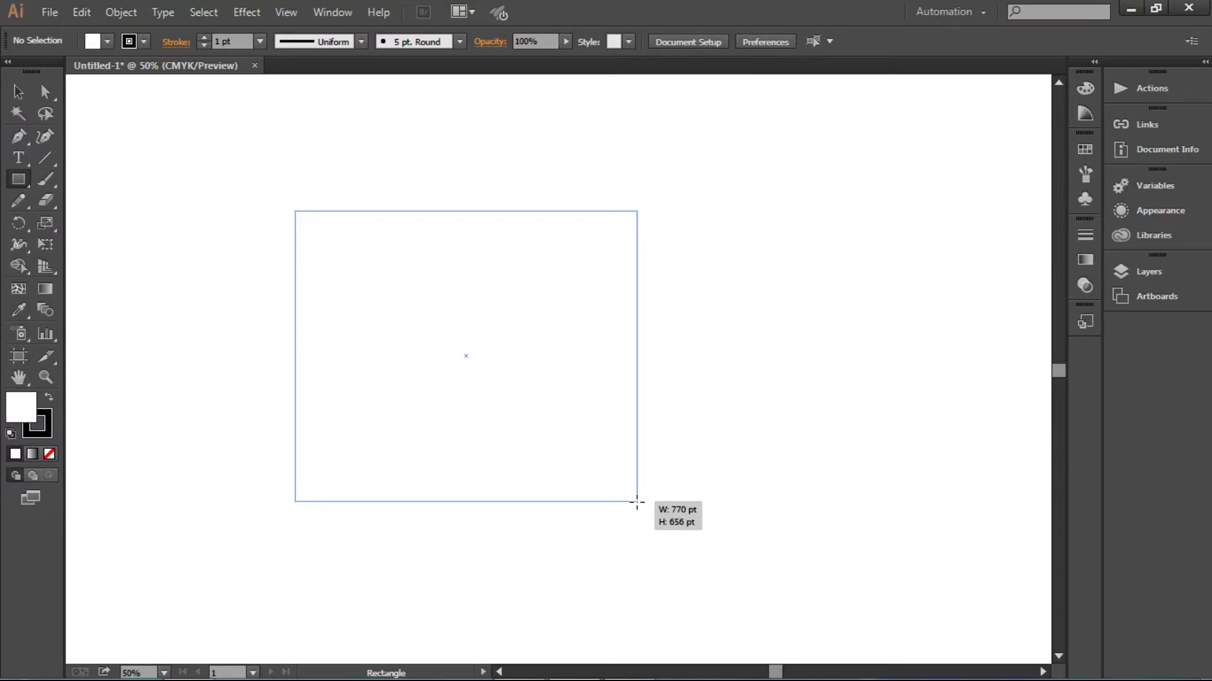
drag(637, 503, 636, 503)
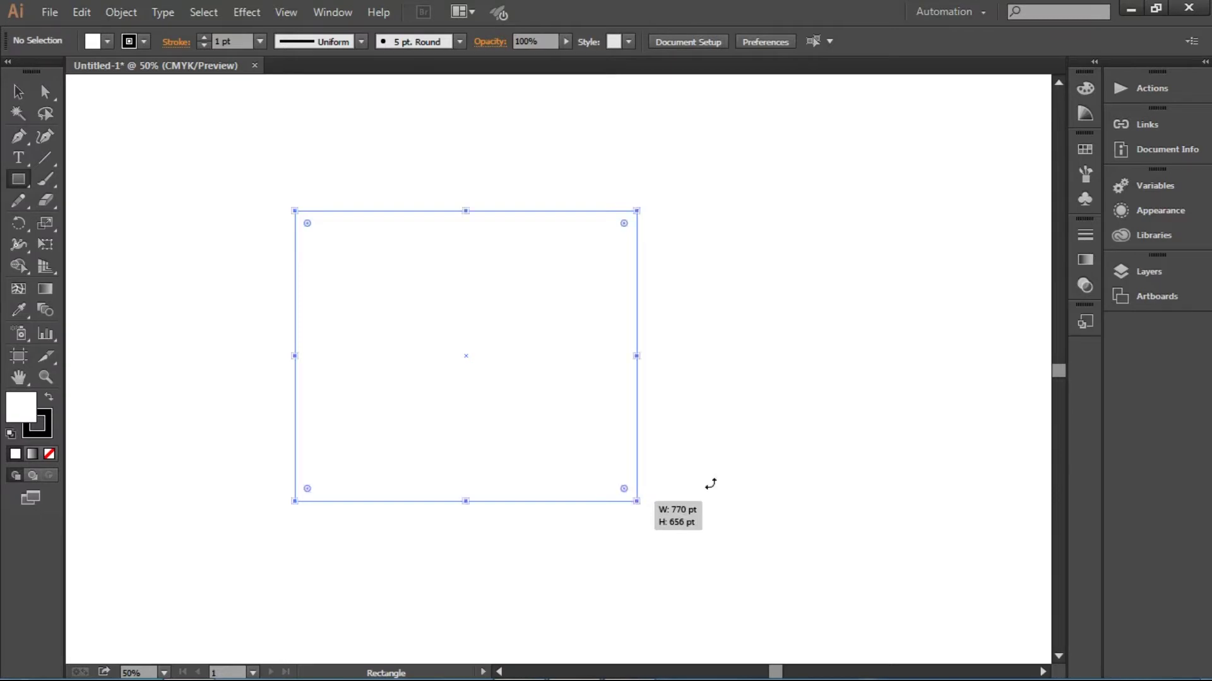
ctrl+click(717, 440)
Draw a narrower rectangle to its right, then select the left rectangle with Fill active
mouse_move(676, 211)
mouse_down()
mouse_move(921, 511)
mouse_move(911, 501)
mouse_up()
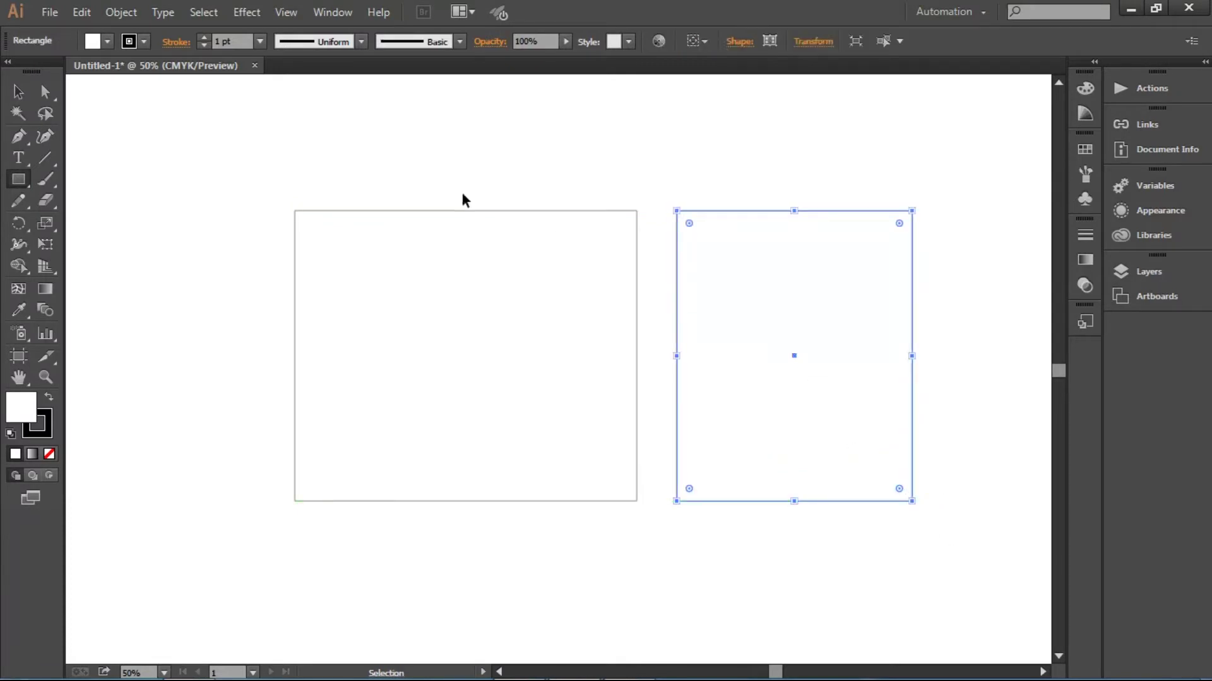
ctrl+click(442, 183)
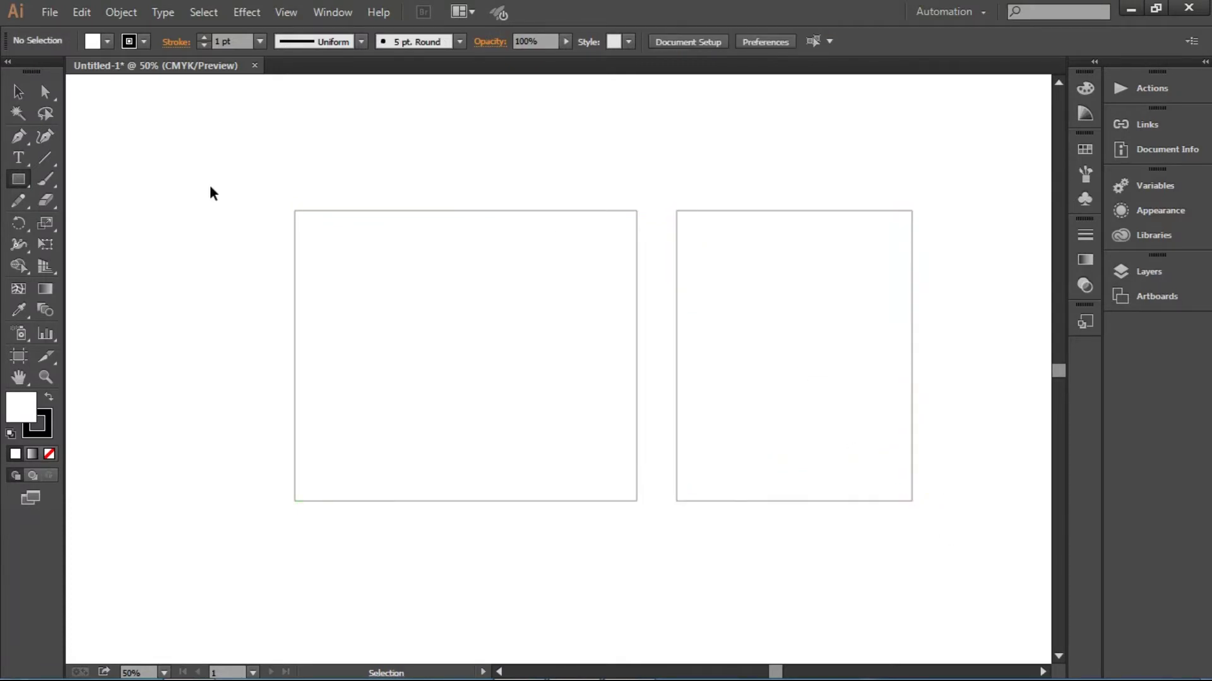
ctrl+click(293, 255)
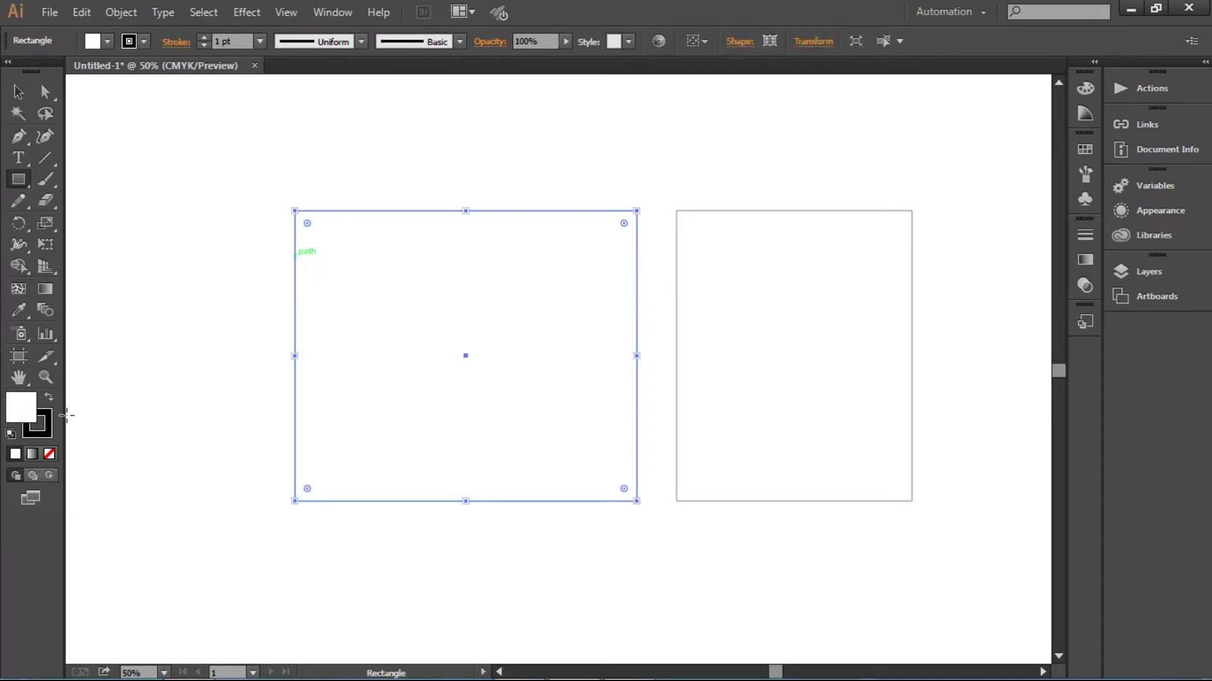
click(21, 414)
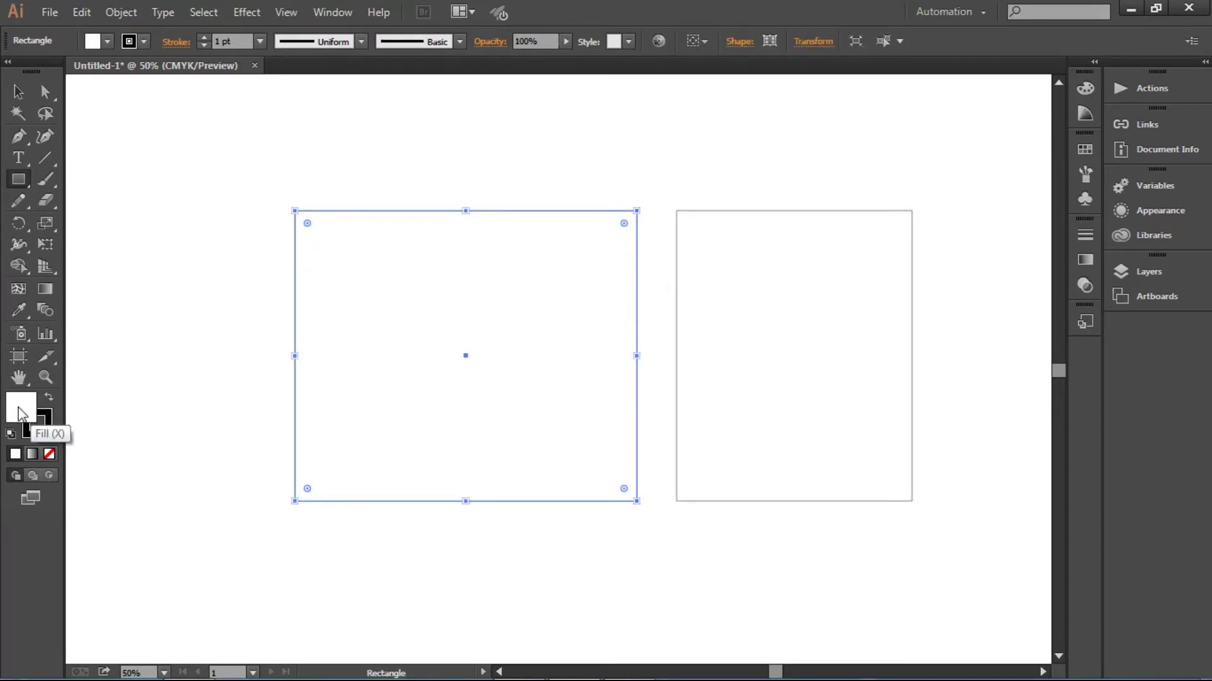
Fill the left rectangle with red EF1D1D using the Color Picker
double_click(20, 414)
drag(557, 263, 573, 239)
click(781, 234)
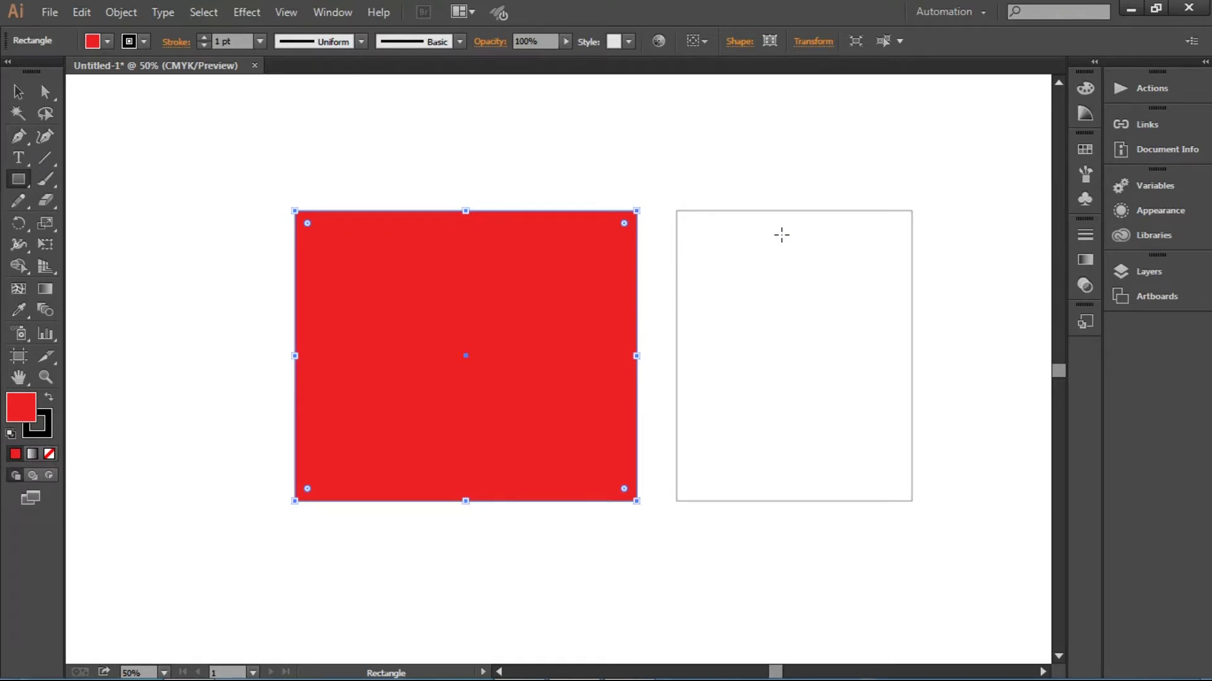
Marquee-select both rectangles and delete them
ctrl+click(392, 177)
drag(817, 427, 727, 424)
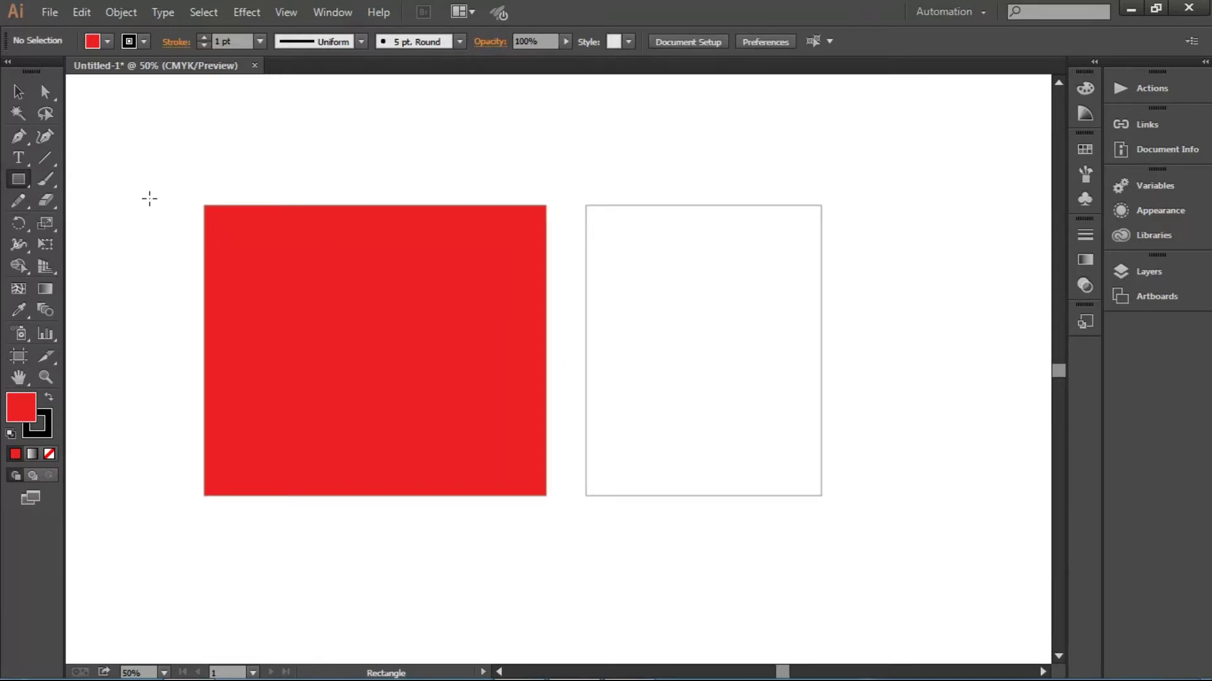
mouse_move(149, 169)
mouse_down()
mouse_move(792, 529)
mouse_move(888, 553)
mouse_up()
key(Delete)
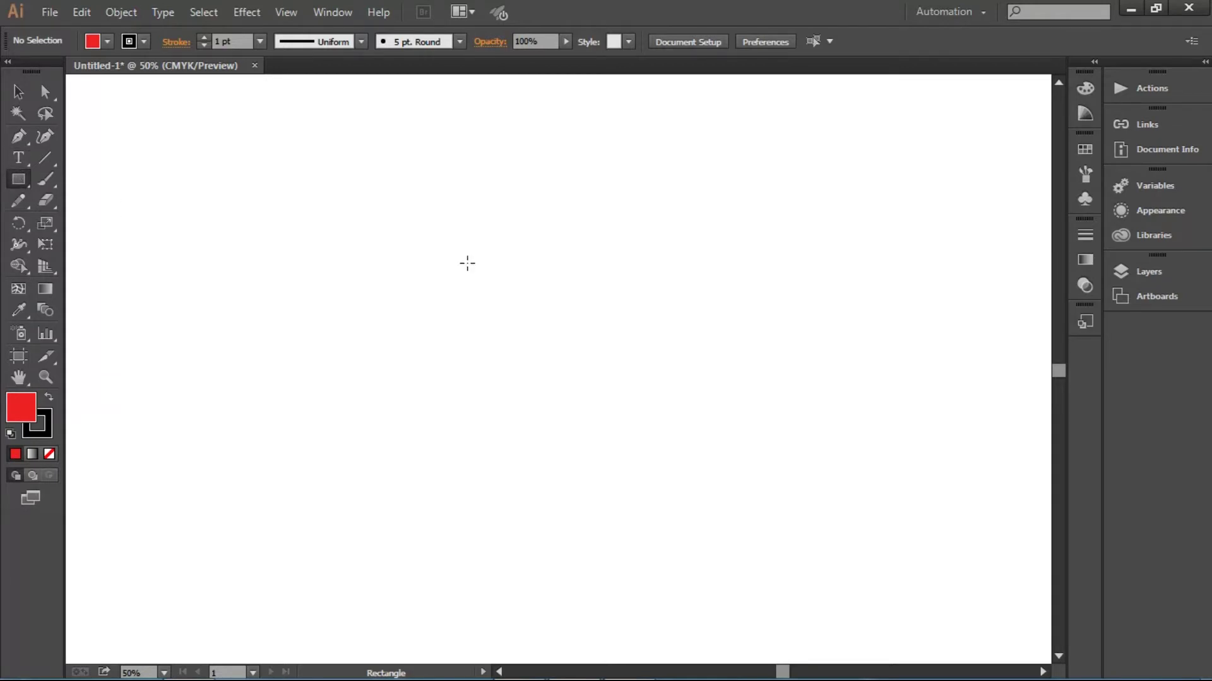
Create a red square with width 200 pt and height 200 pt using the Rectangle dialog
click(467, 263)
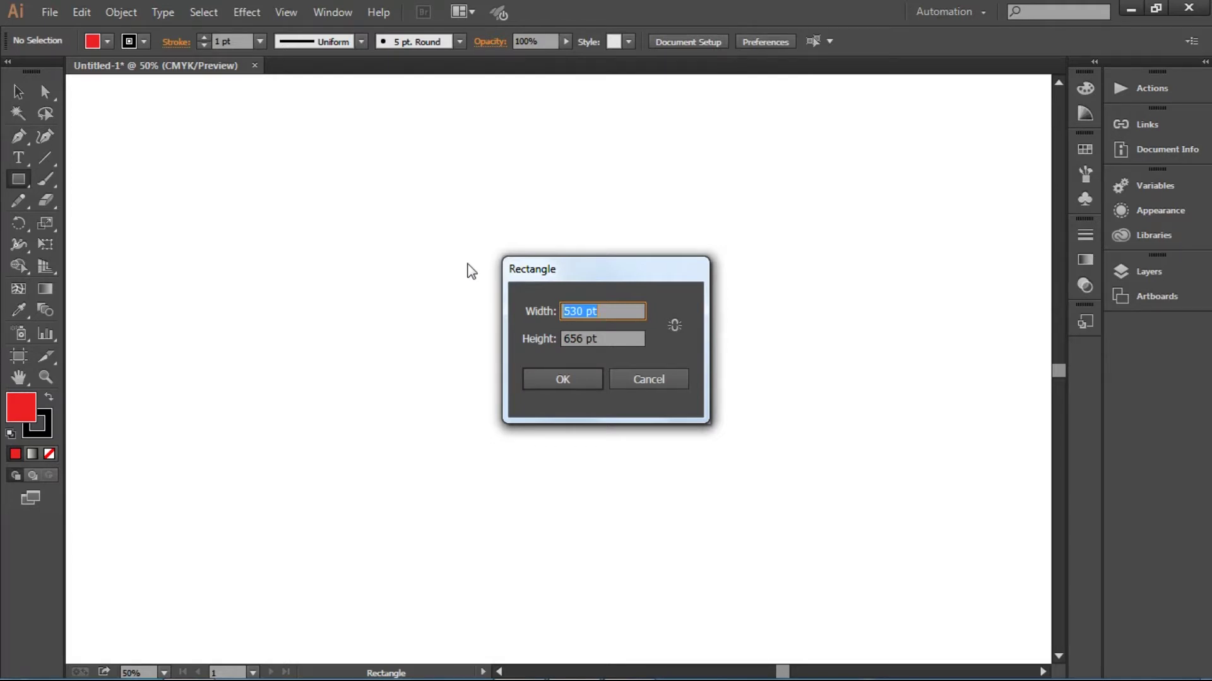
text(200)
key(Tab)
text(200)
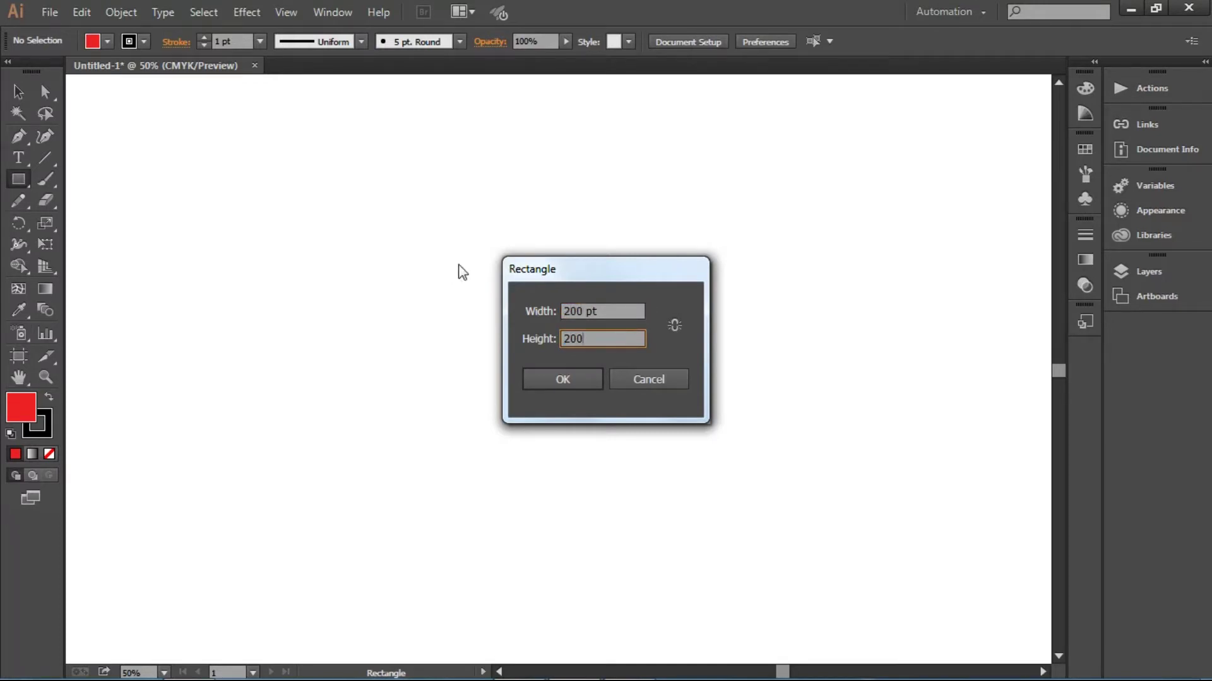
click(565, 378)
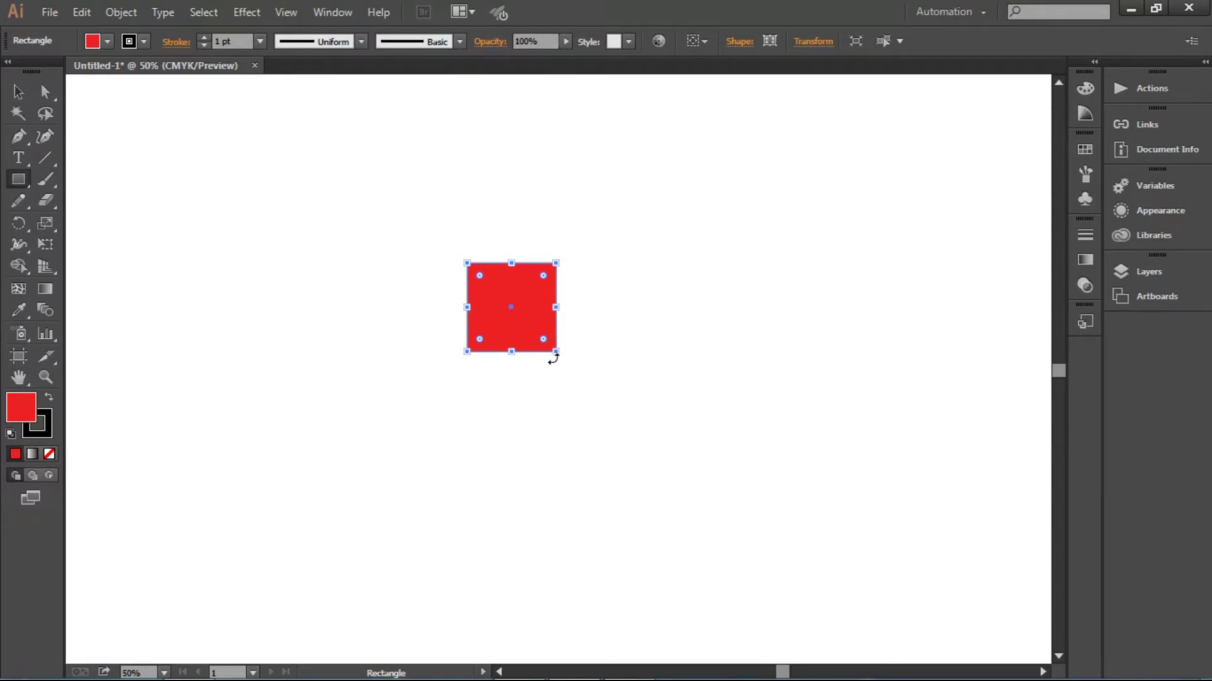
Drag the rectangle's side, top, bottom and corner handles to reshape it into a larger red square
drag(556, 352, 554, 406)
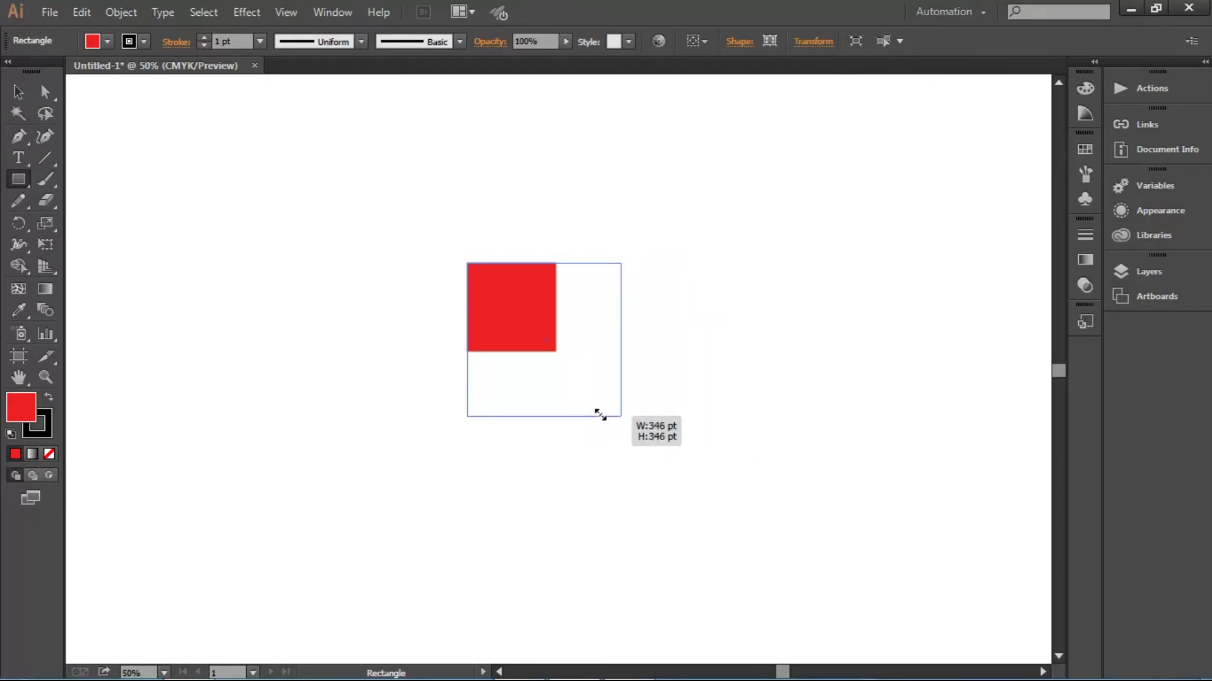
drag(554, 406, 554, 407)
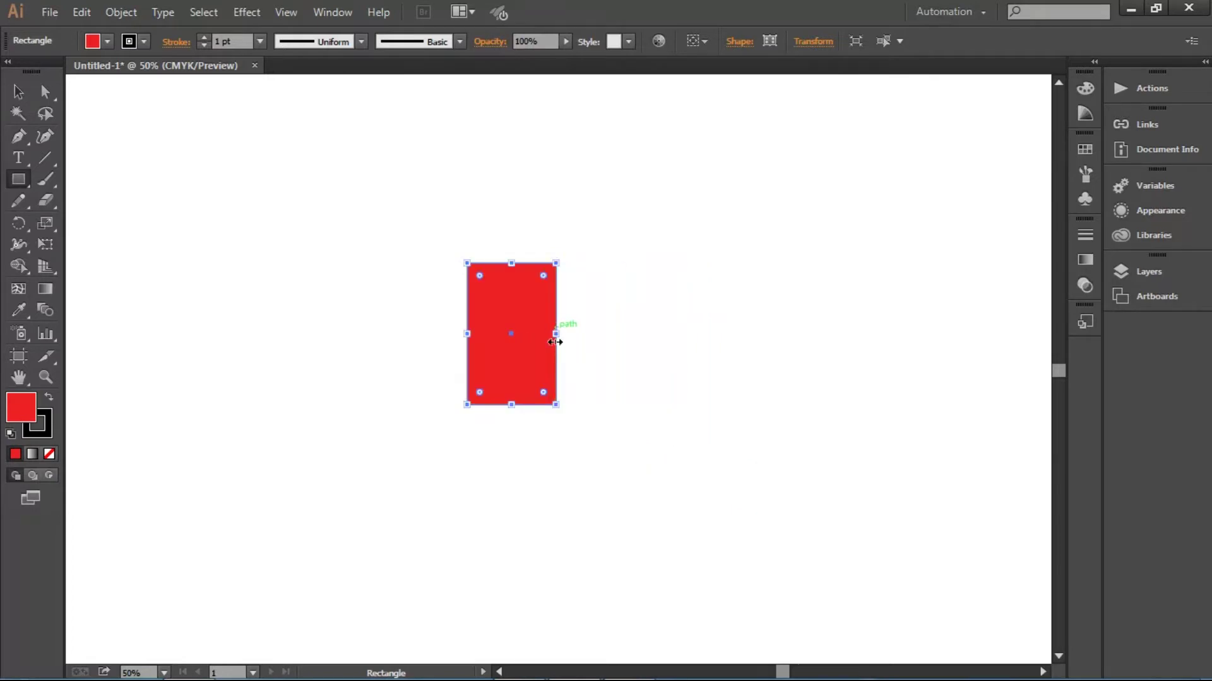
drag(555, 334, 707, 334)
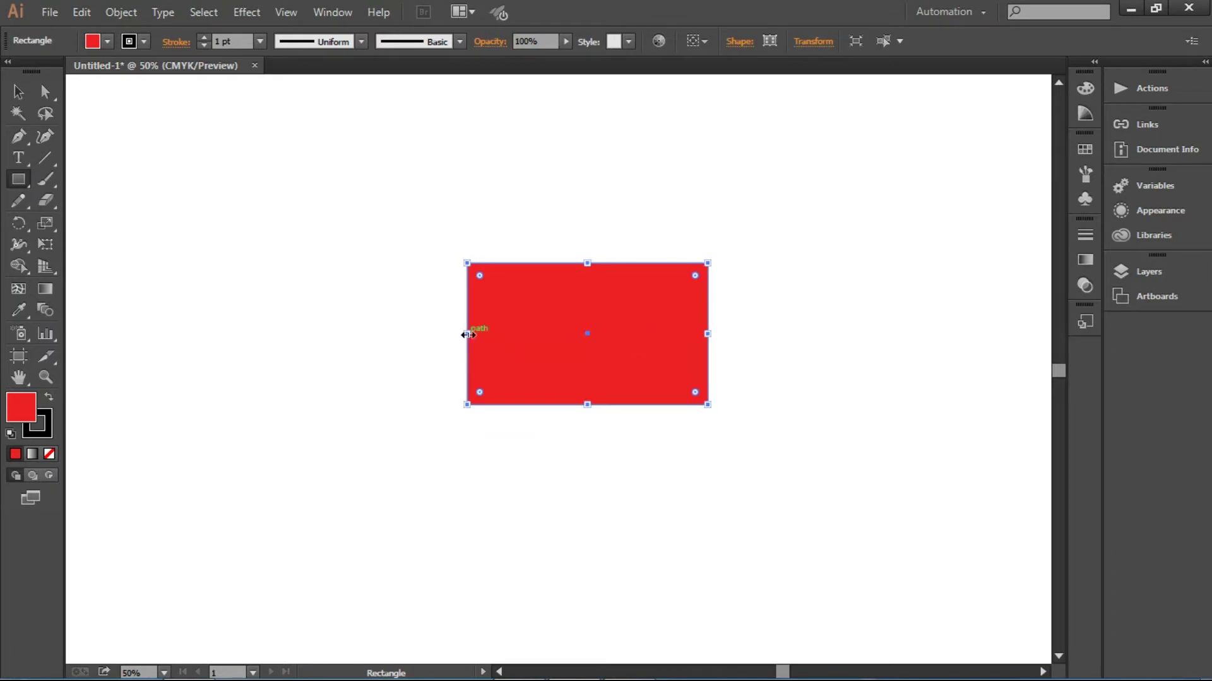
drag(468, 334, 334, 333)
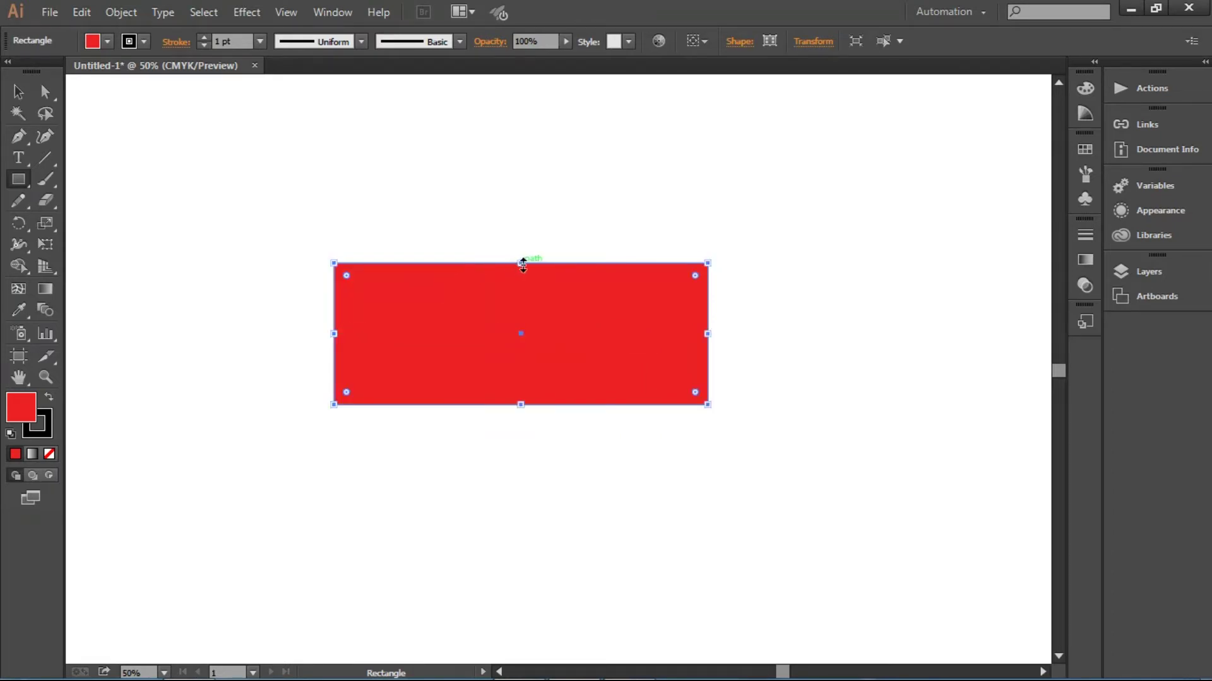
drag(523, 263, 521, 164)
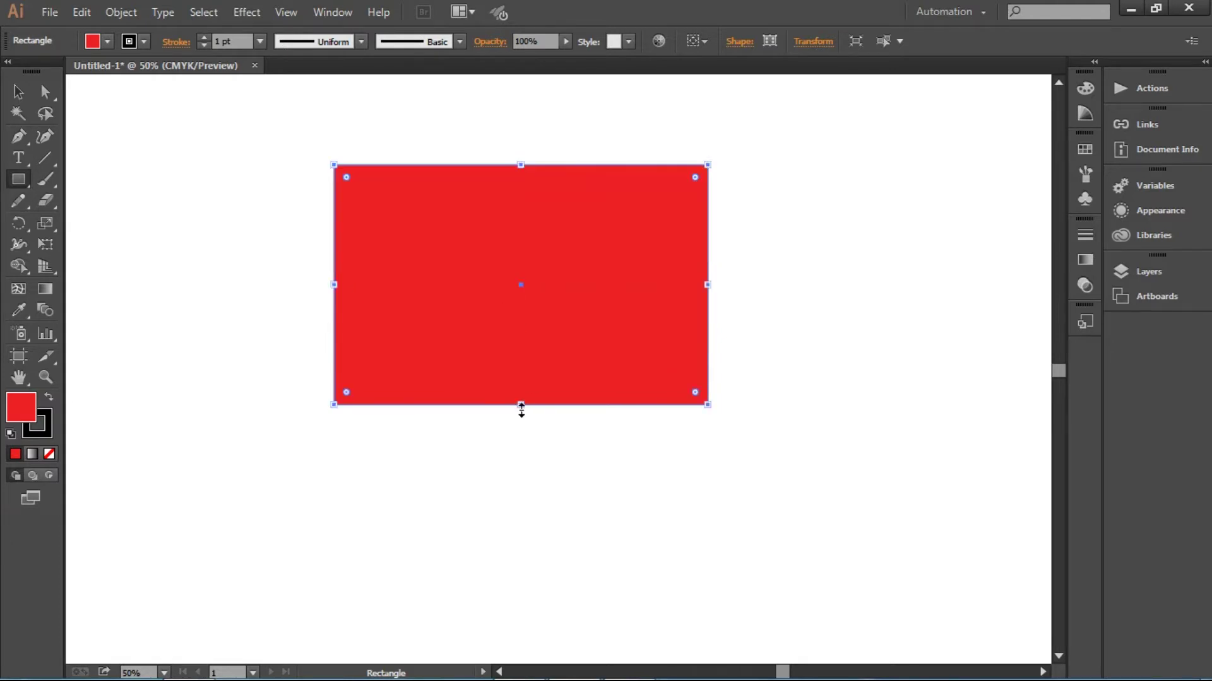
drag(521, 404, 521, 540)
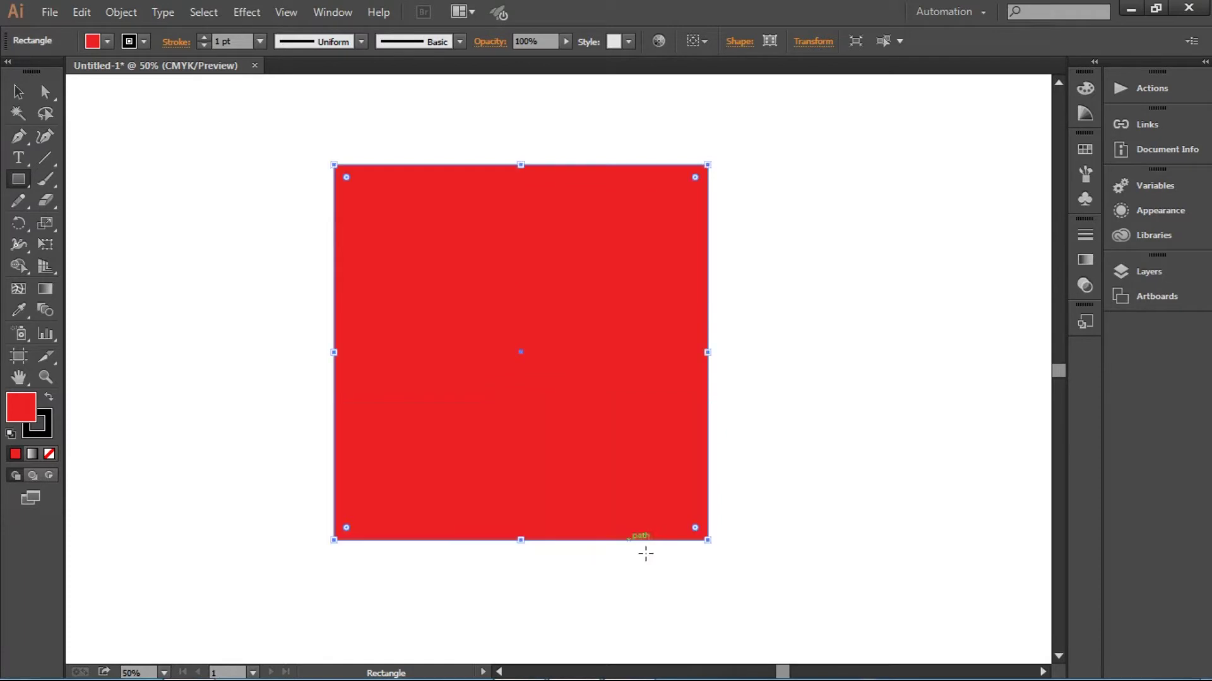
mouse_move(707, 542)
mouse_down()
mouse_move(508, 339)
mouse_move(653, 481)
mouse_up()
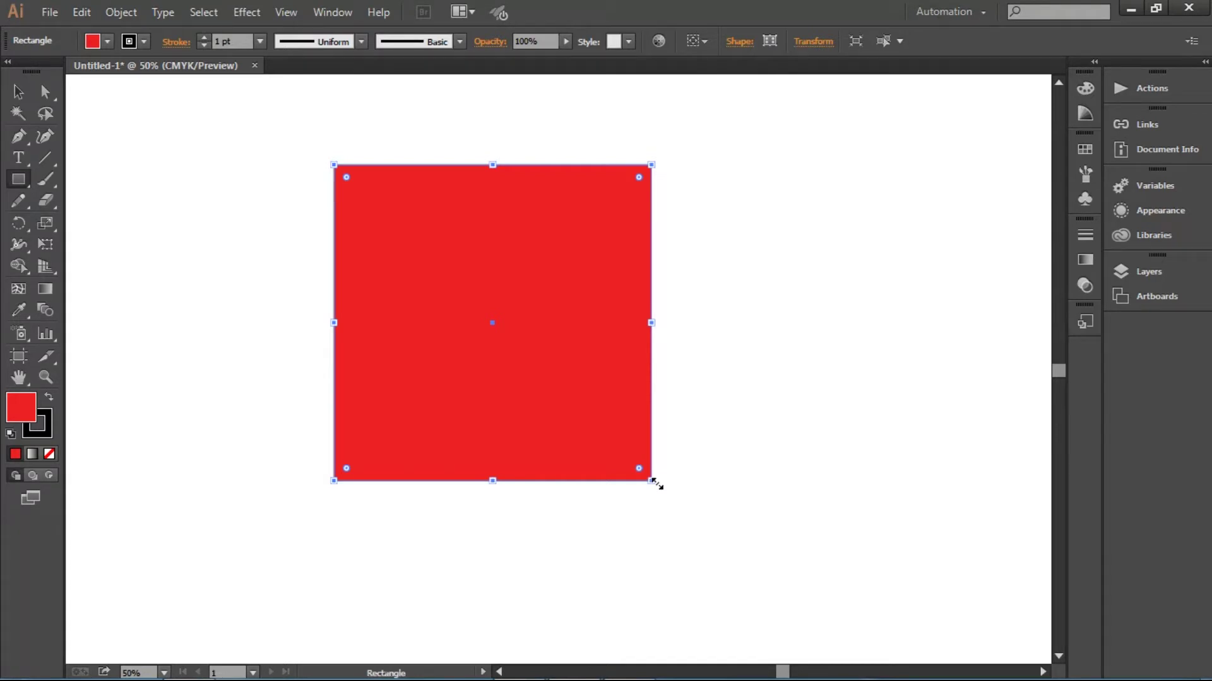
Pan the view left and draw a second red square right of the first
key(space)
drag(694, 432, 498, 422)
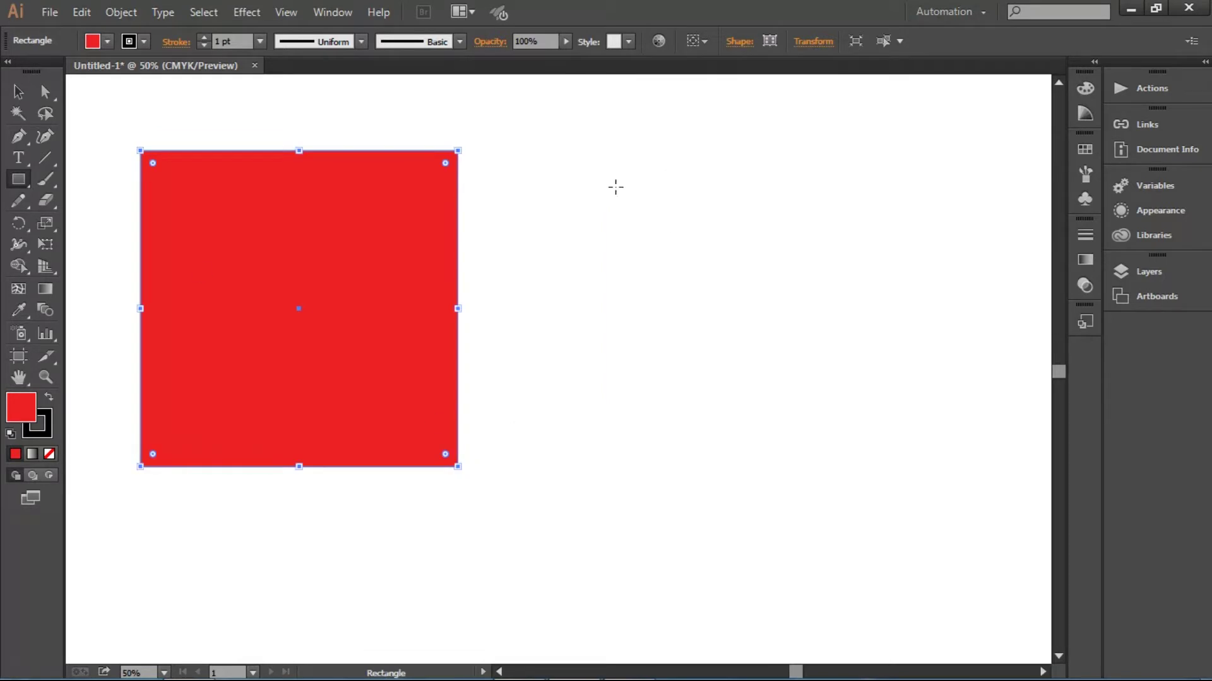
mouse_move(573, 185)
mouse_down()
mouse_move(722, 307)
mouse_move(856, 460)
mouse_move(762, 346)
mouse_up()
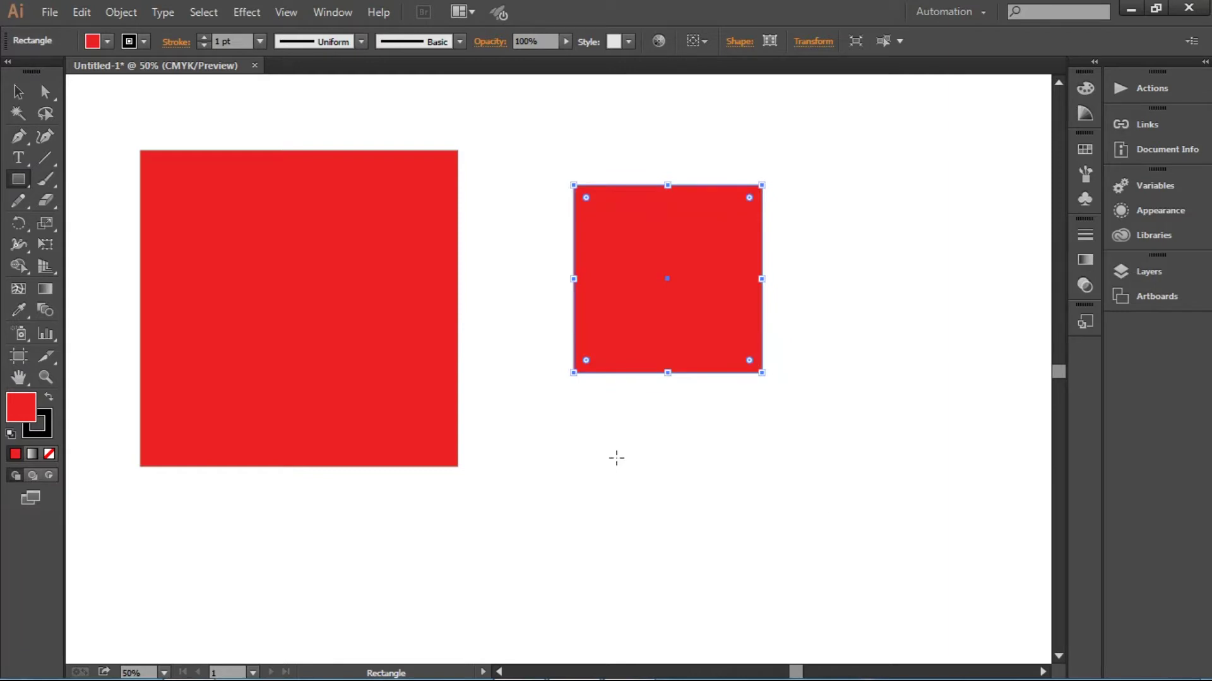
Draw a third red square below the second, then marquee-select all the shapes
mouse_move(569, 413)
mouse_down()
mouse_move(755, 554)
mouse_move(667, 580)
mouse_move(732, 582)
mouse_up()
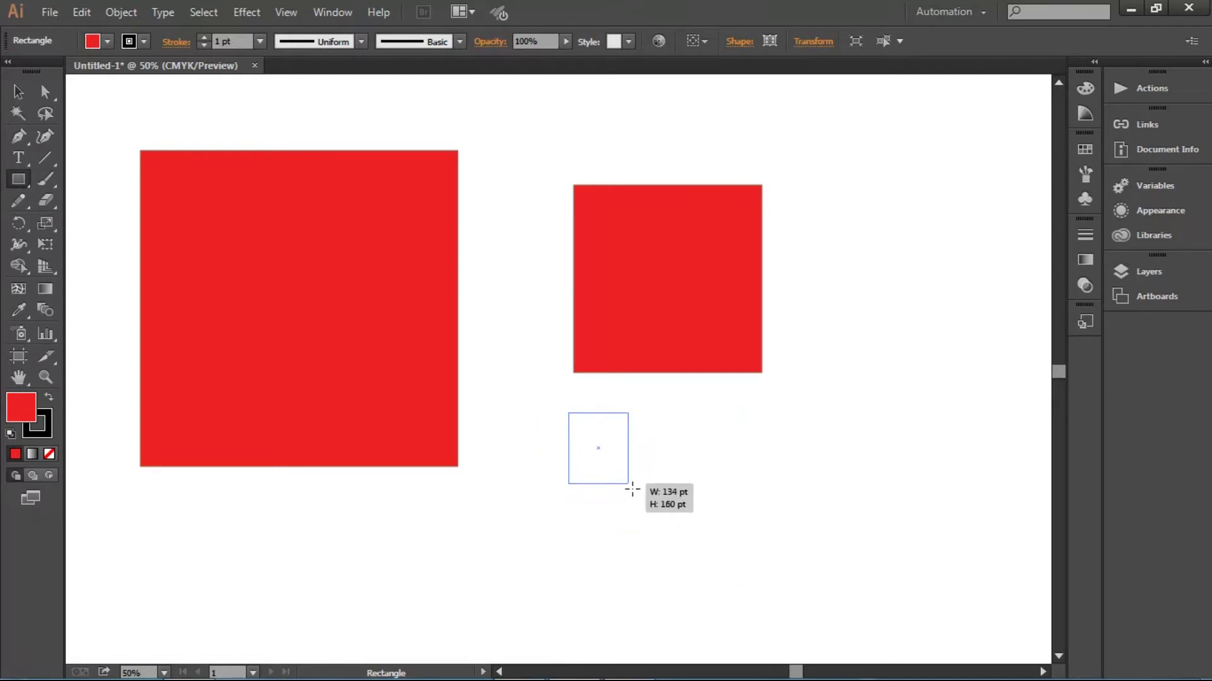
mouse_move(732, 581)
mouse_down()
mouse_move(805, 577)
mouse_move(568, 492)
mouse_move(738, 603)
mouse_move(718, 584)
mouse_move(761, 601)
mouse_up()
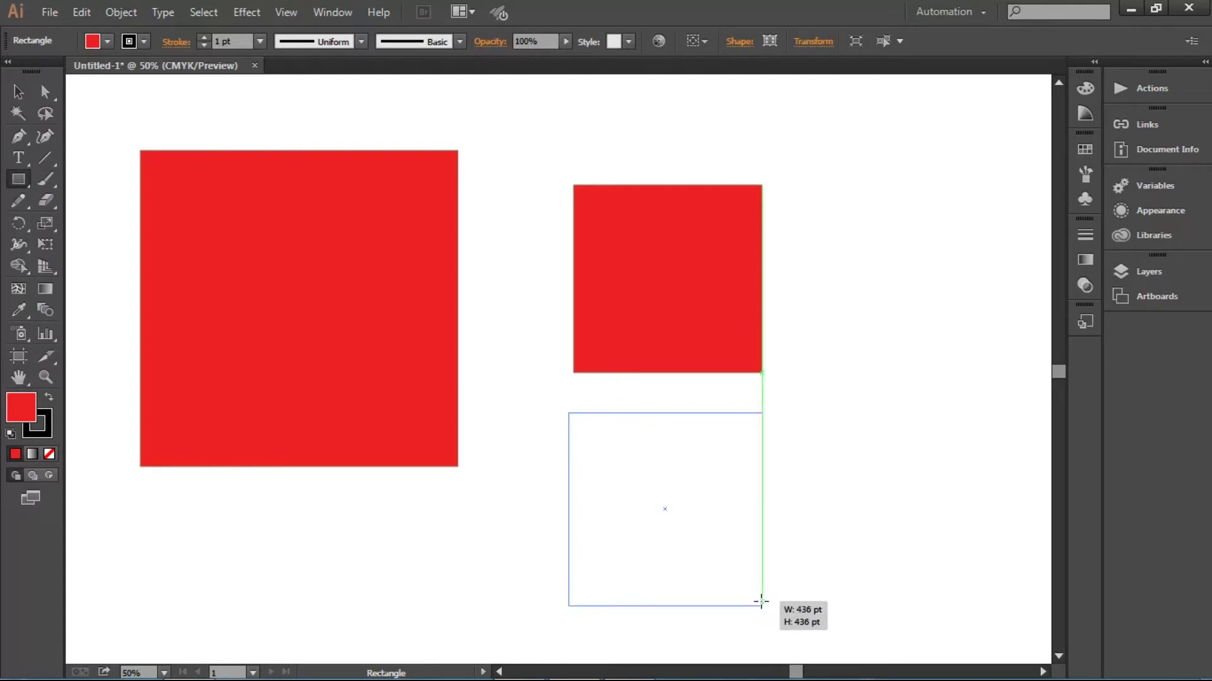
drag(761, 601, 761, 602)
drag(905, 531, 230, 134)
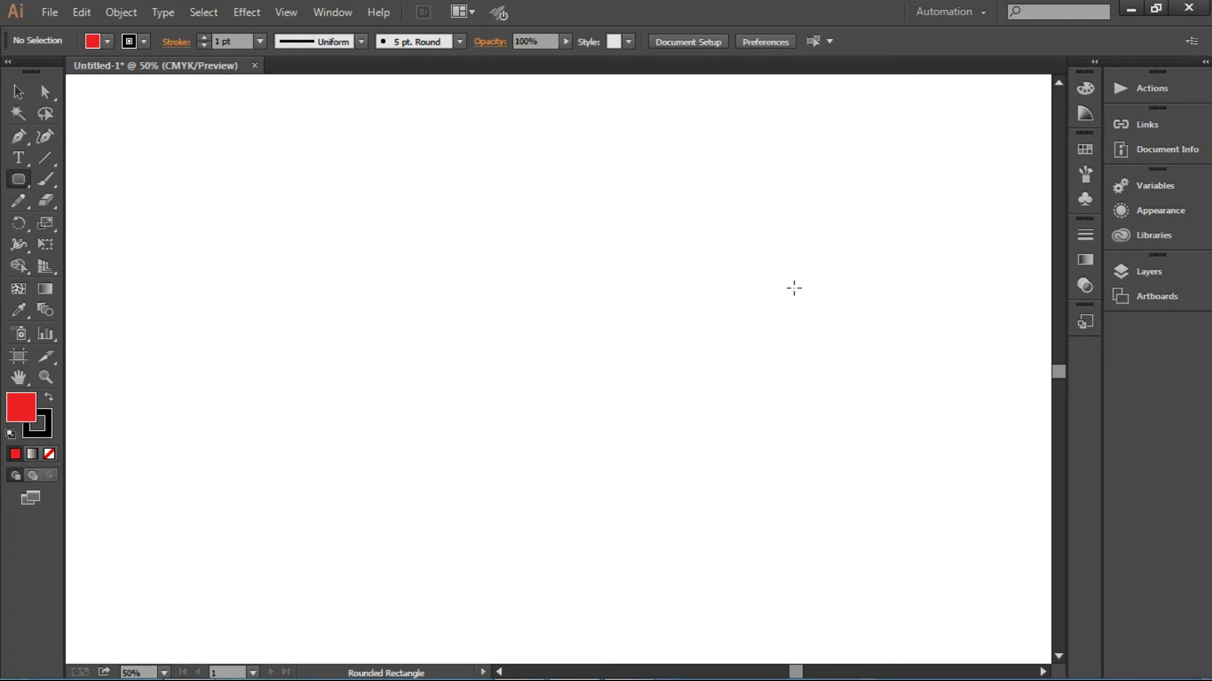
Draw a large red rounded rectangle and zoom in on its top-left corner
drag(323, 246, 635, 475)
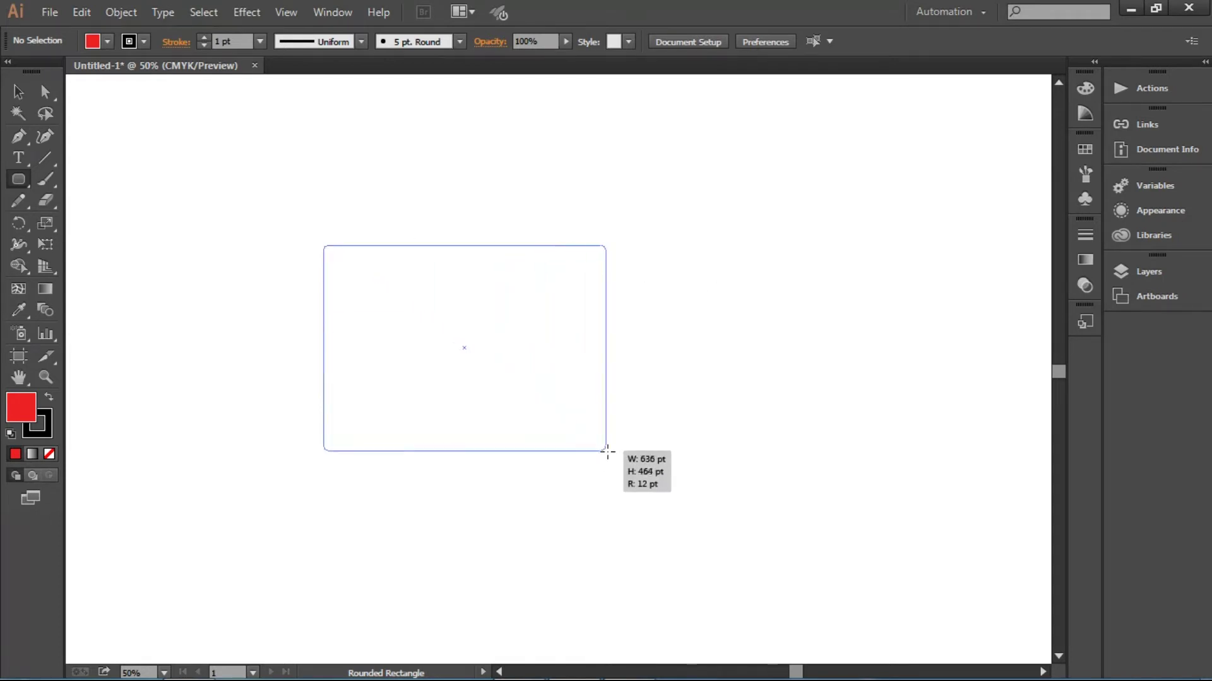
drag(635, 475, 637, 476)
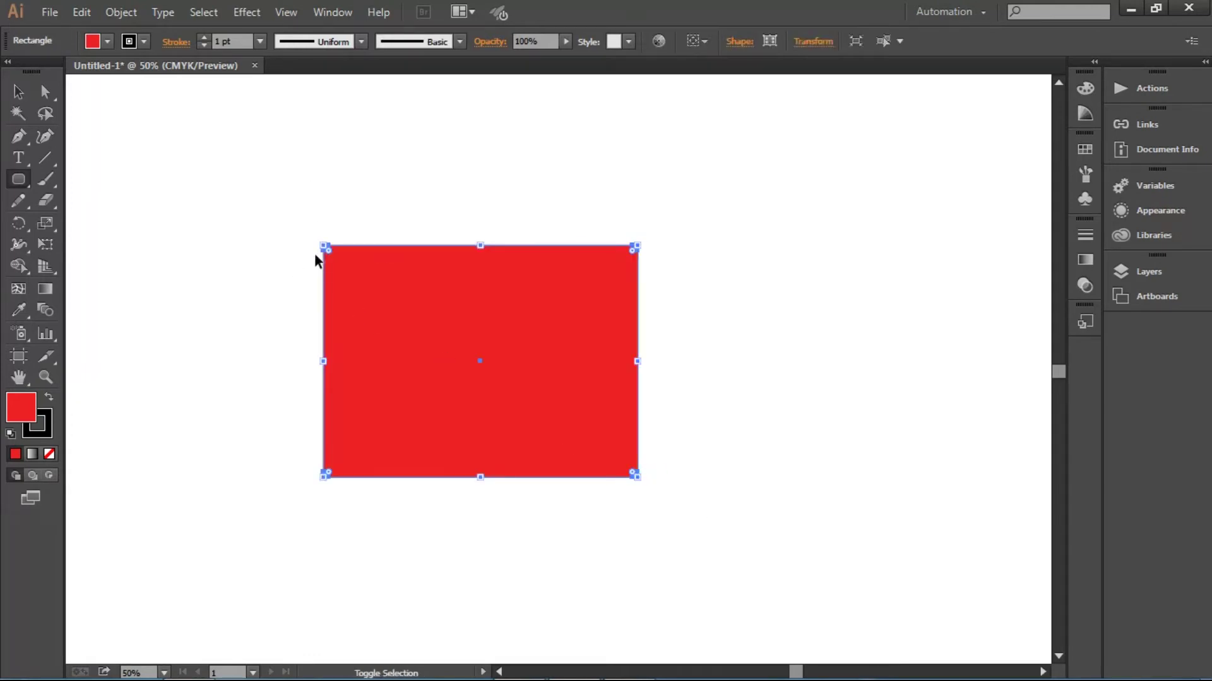
click(44, 376)
drag(253, 190, 533, 413)
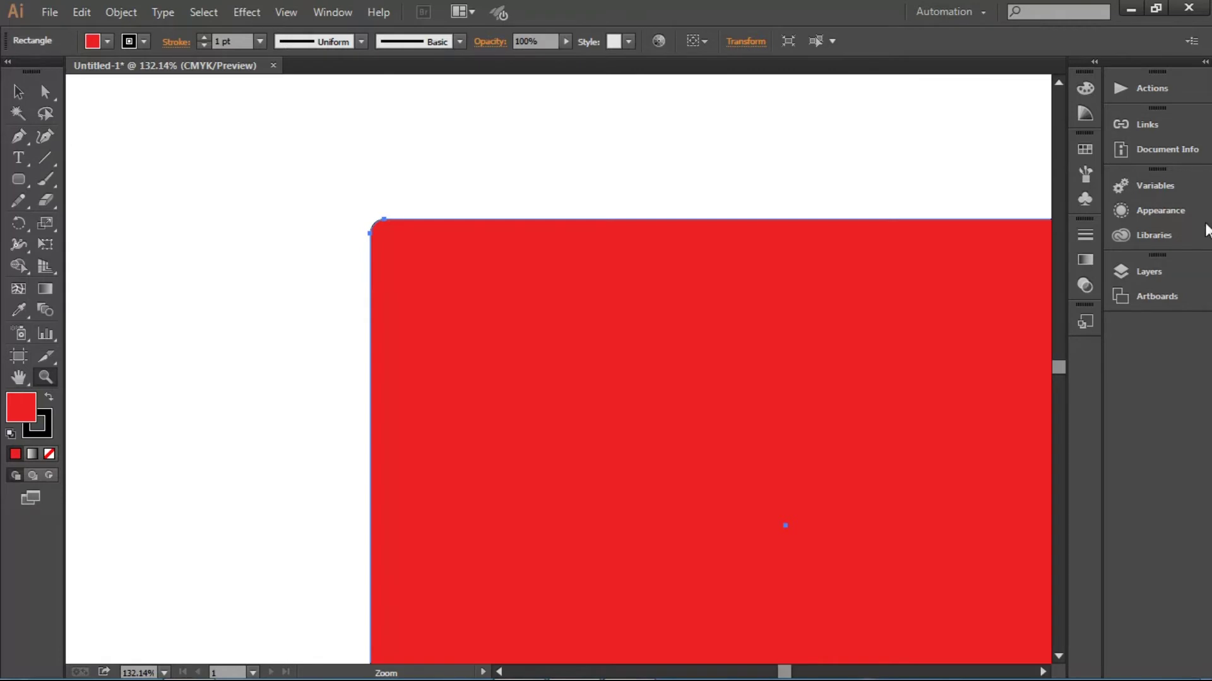
Select the red rectangle and set its corner radius to 50 pt
click(21, 95)
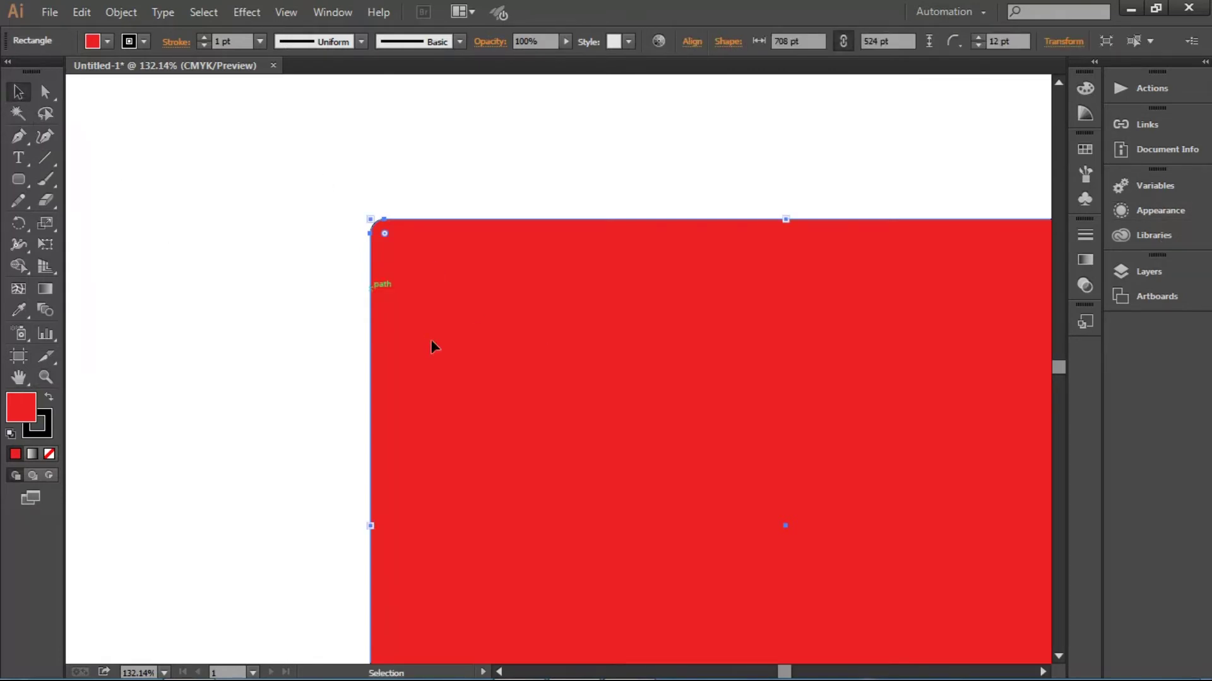
click(354, 192)
click(474, 324)
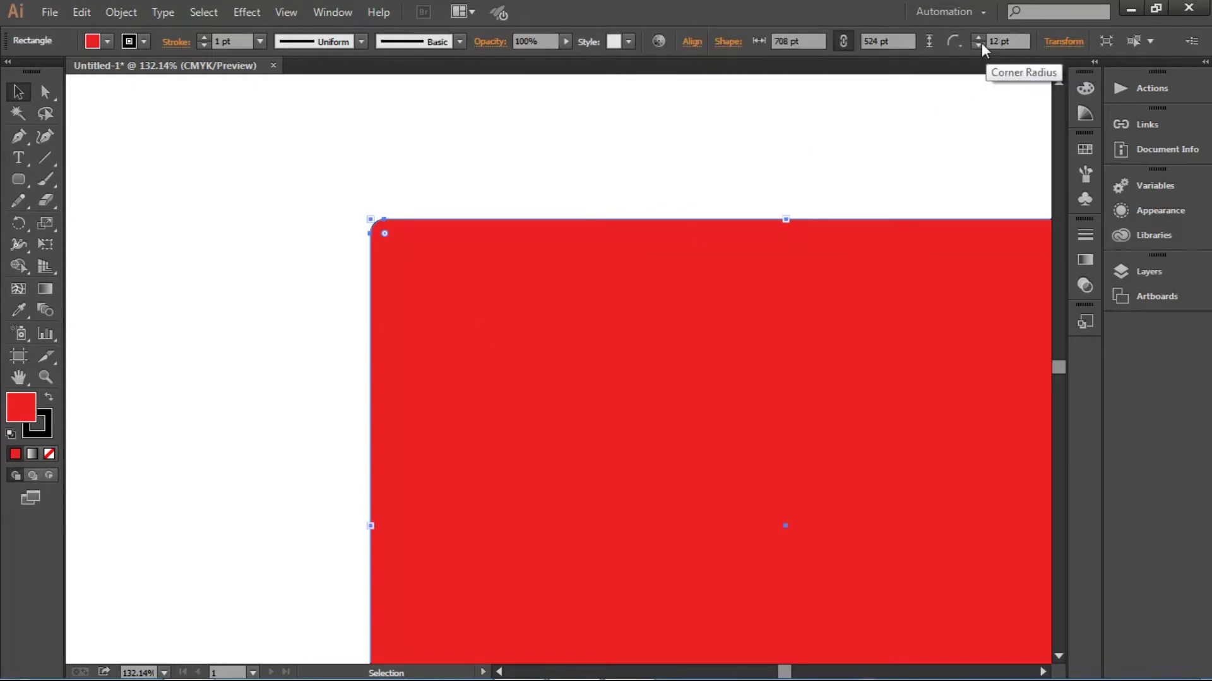
click(1020, 41)
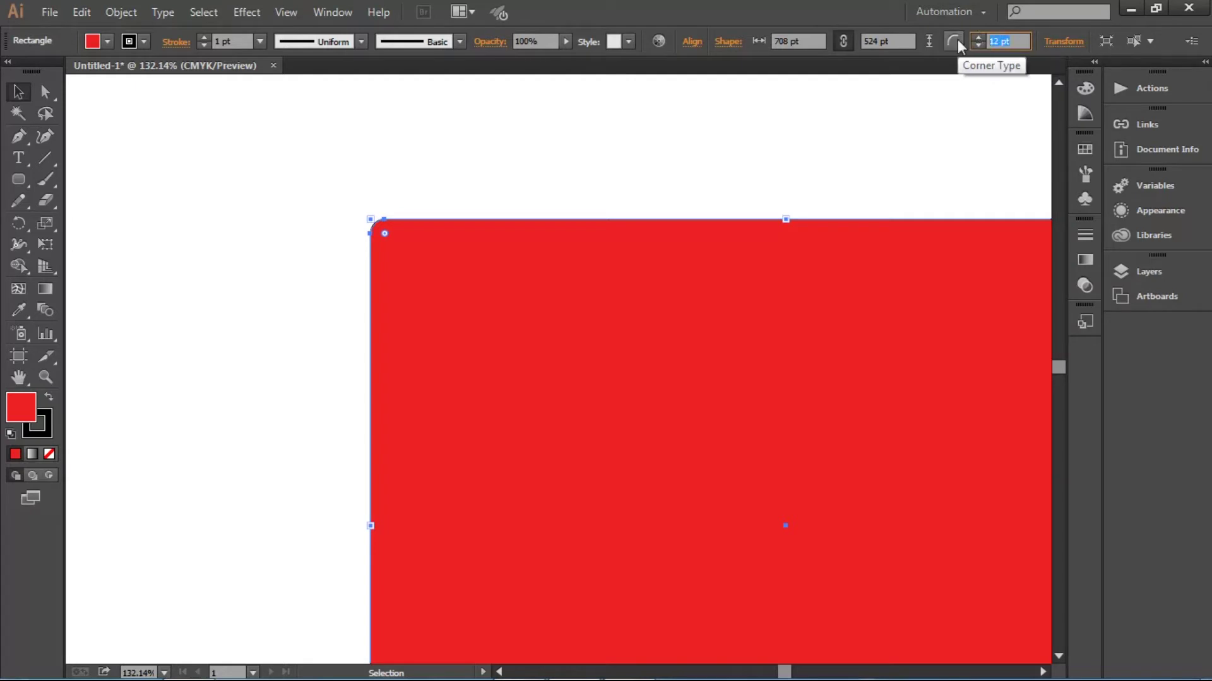
text(50)
key(Return)
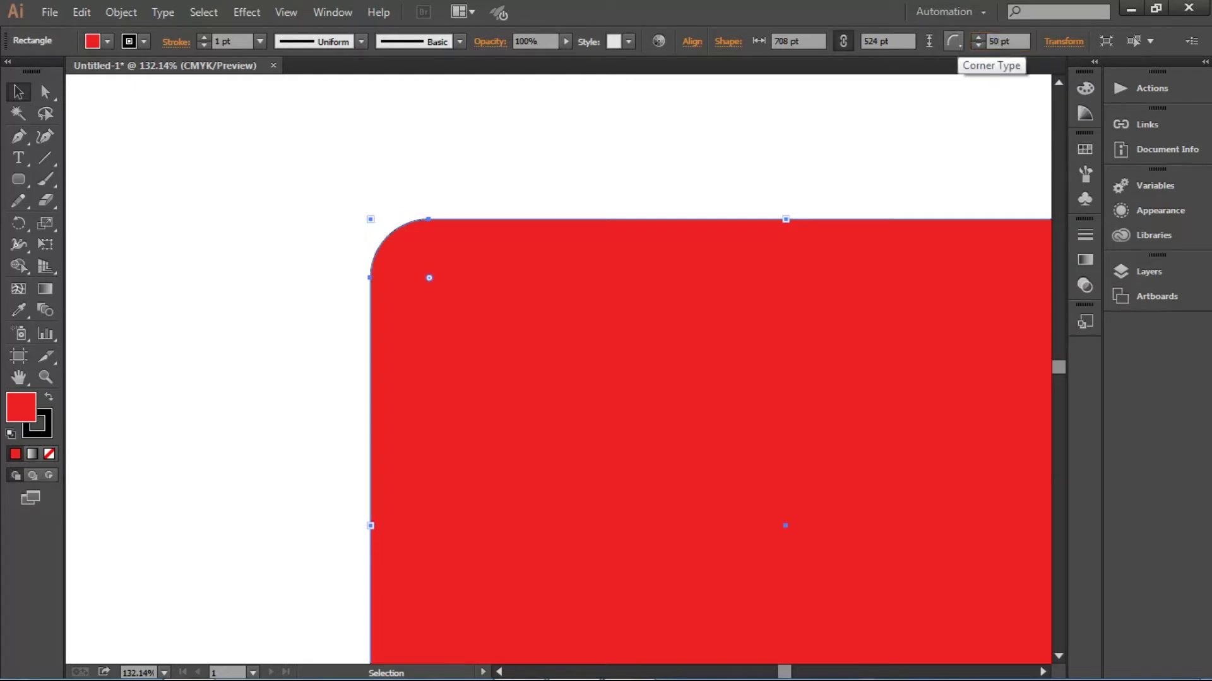
Try corner radii of 10 and 100 pt, settle on 10 pt, then deselect
click(1008, 41)
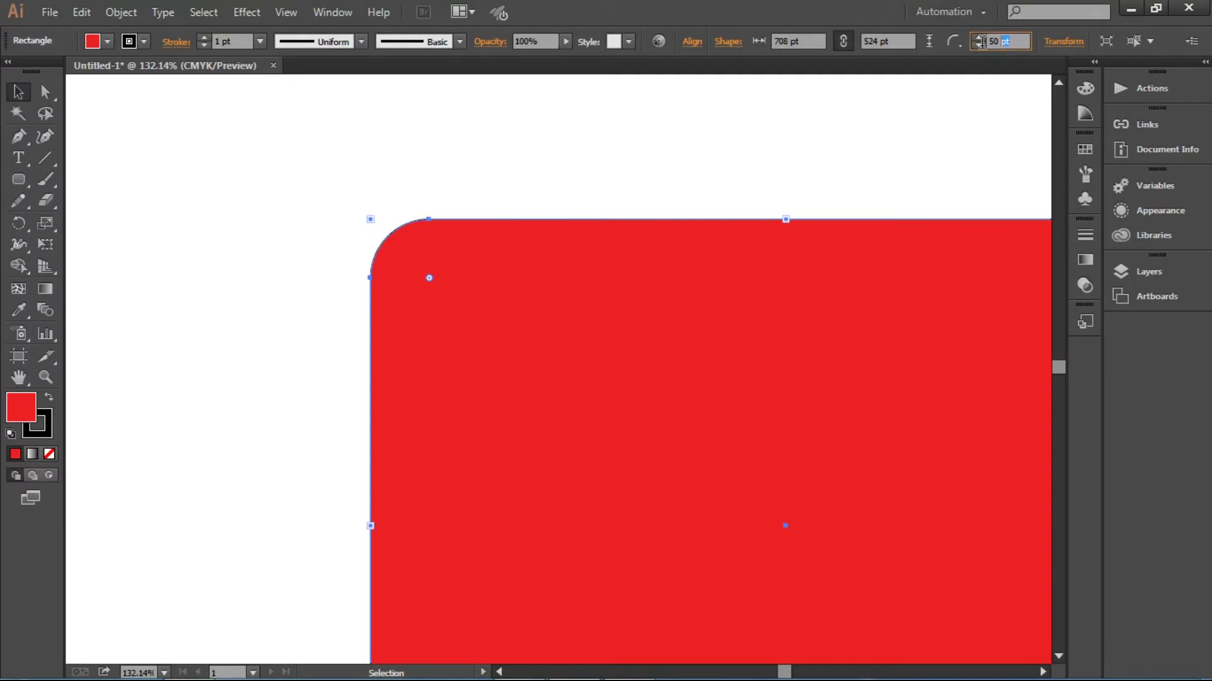
text(10)
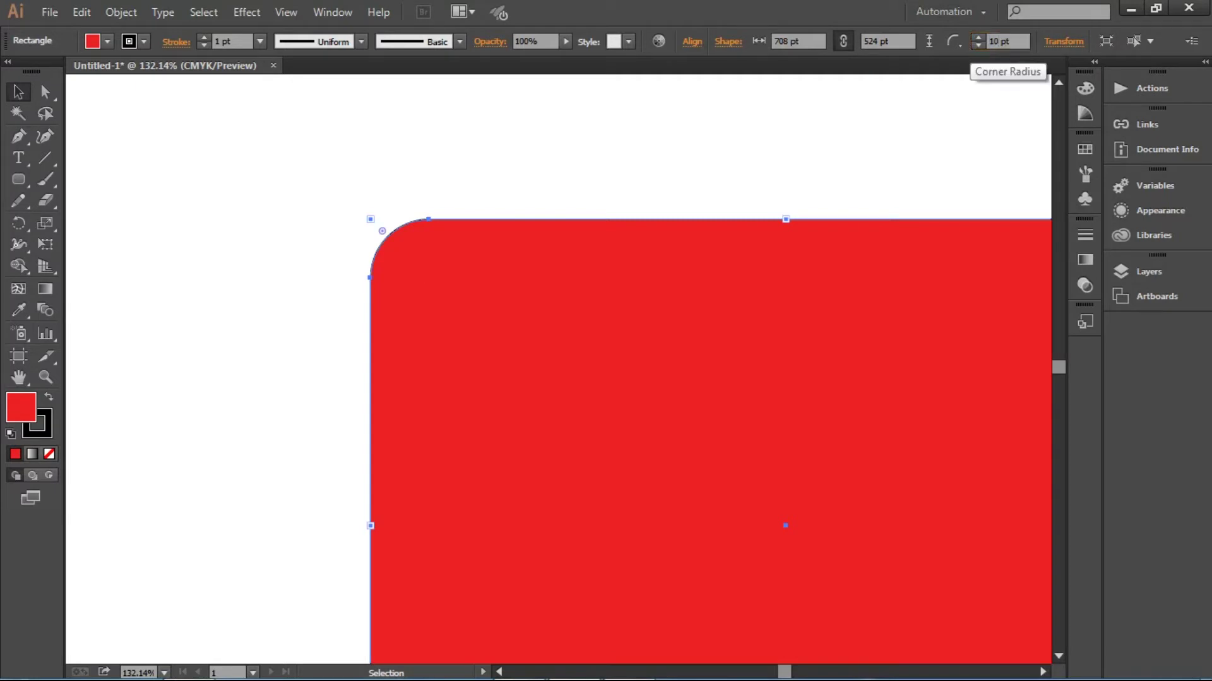
key(Return)
click(1008, 41)
text(1)
key(Return)
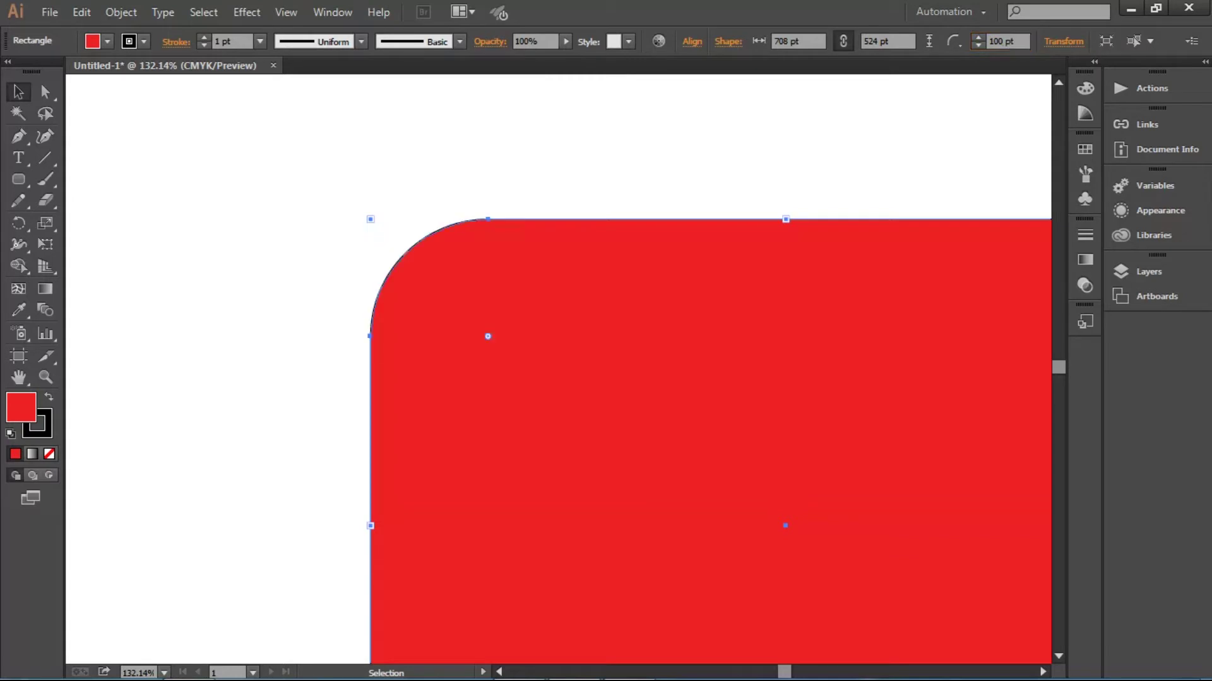
click(1003, 41)
text(10)
key(Return)
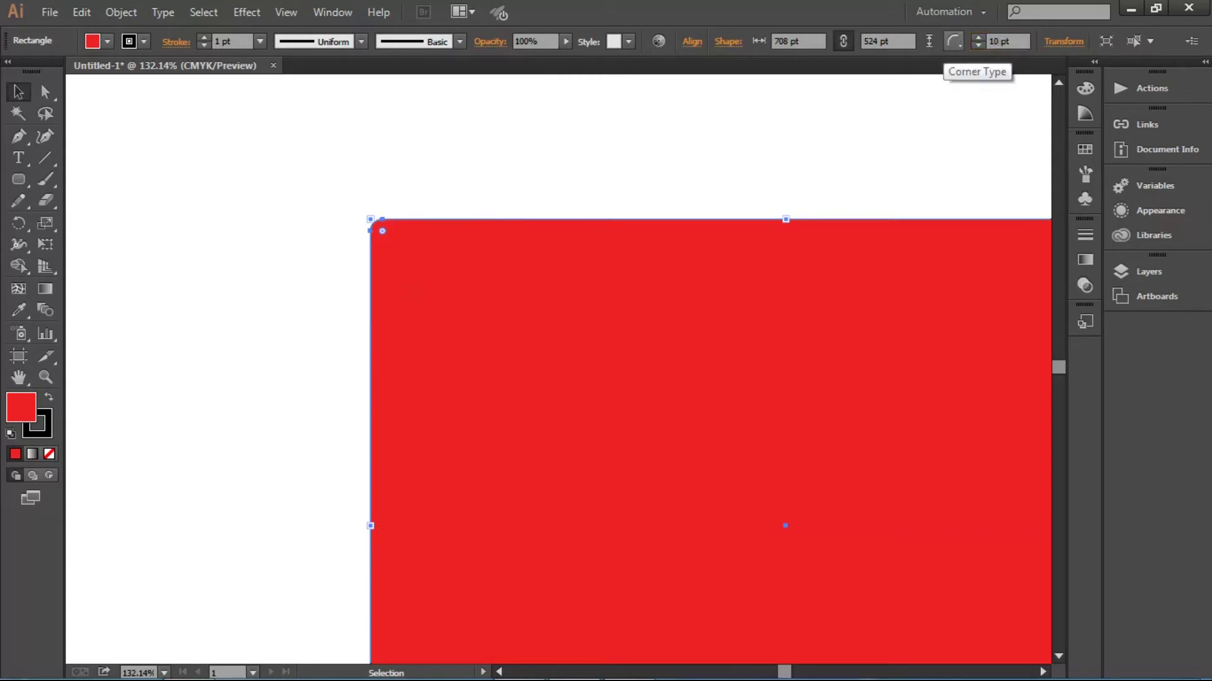
click(462, 163)
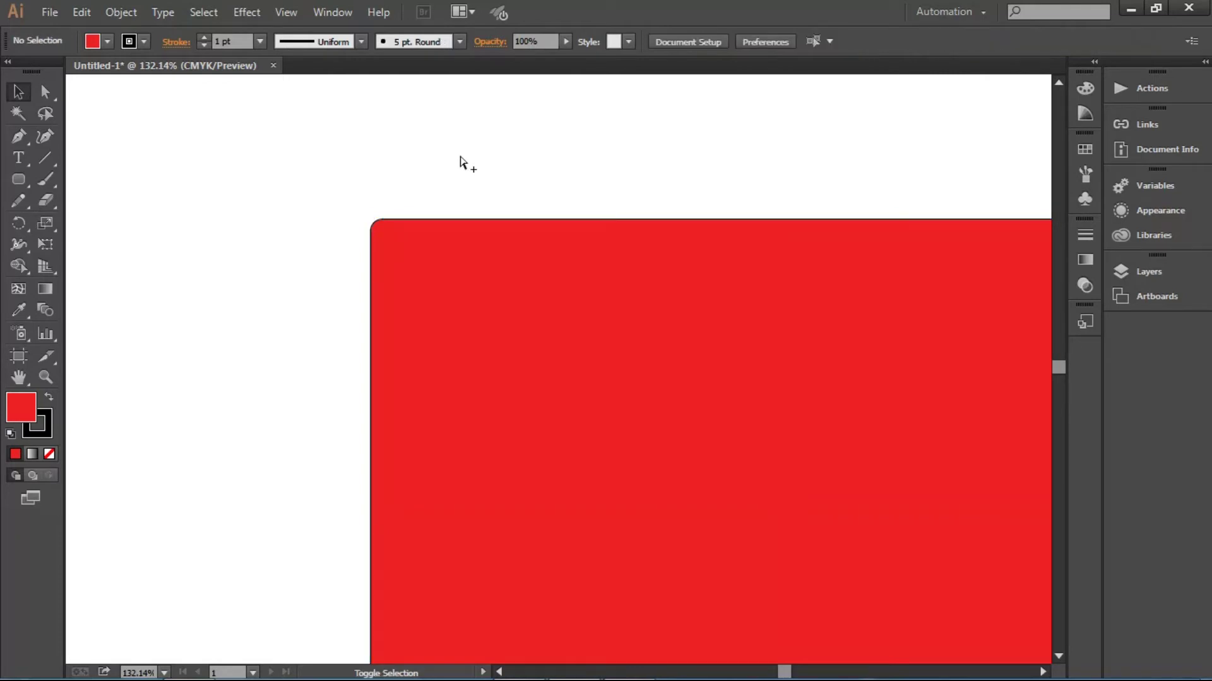
Zoom out and draw two more red rounded squares, one right and one left of the rectangle
key(ctrl+minus)
key(ctrl+minus)
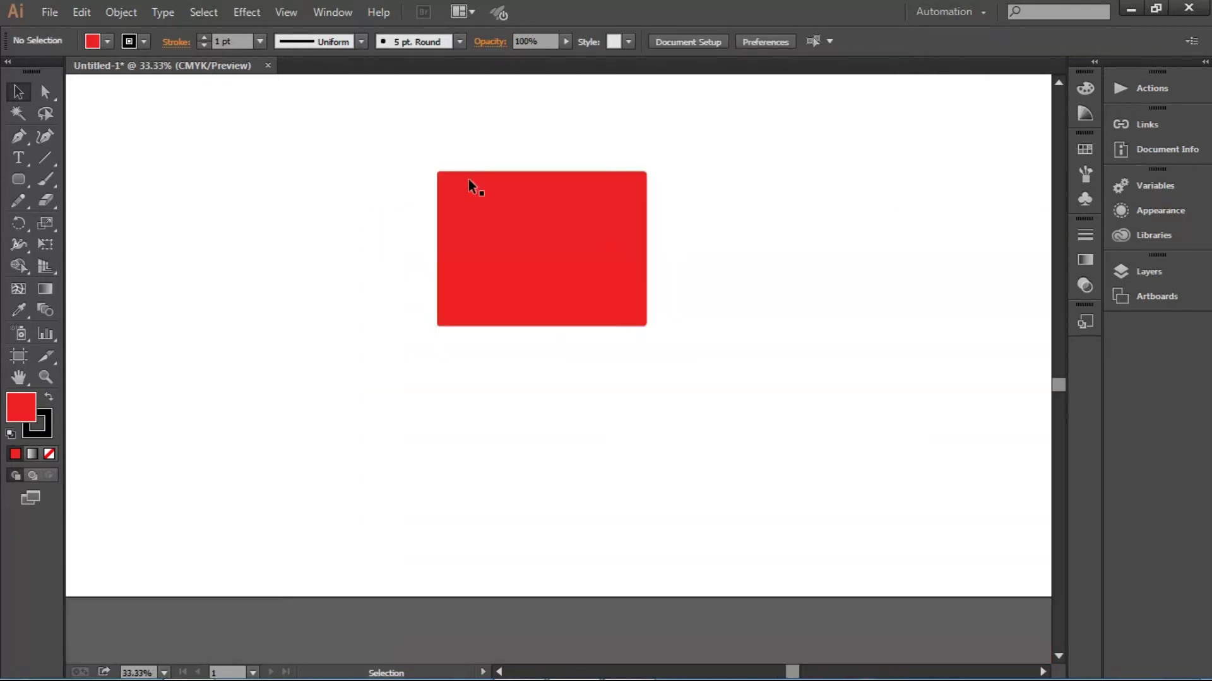
drag(673, 347, 479, 363)
click(19, 179)
drag(629, 375, 838, 366)
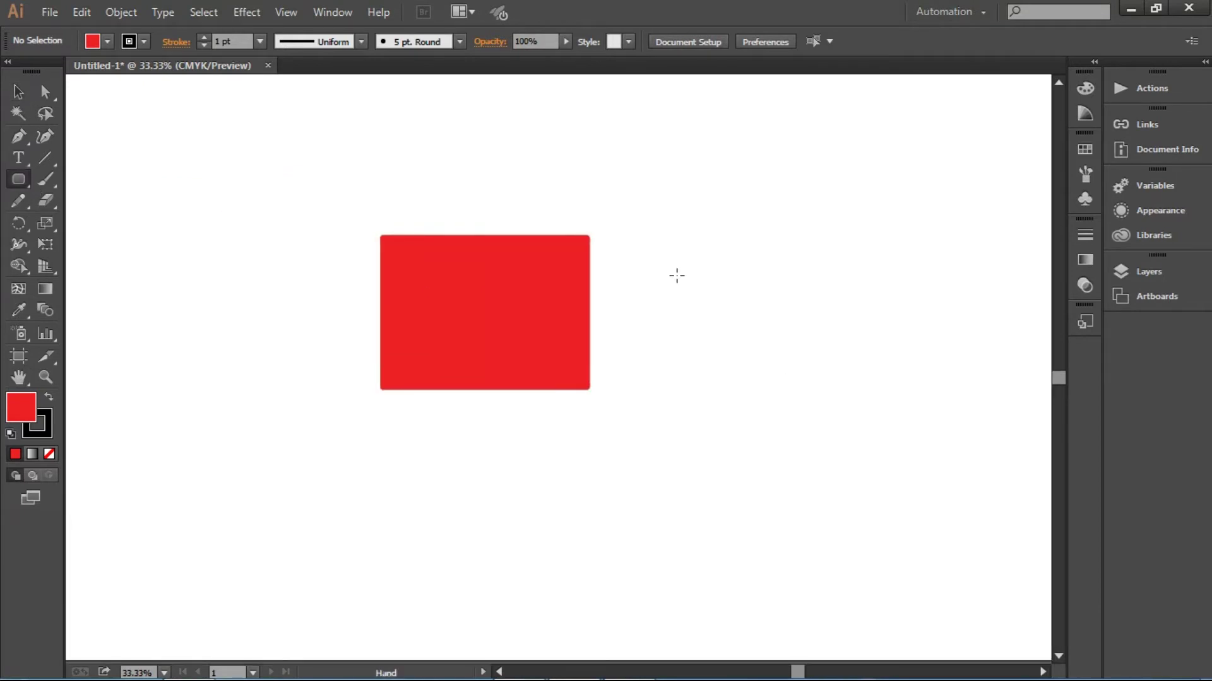
drag(653, 241, 804, 370)
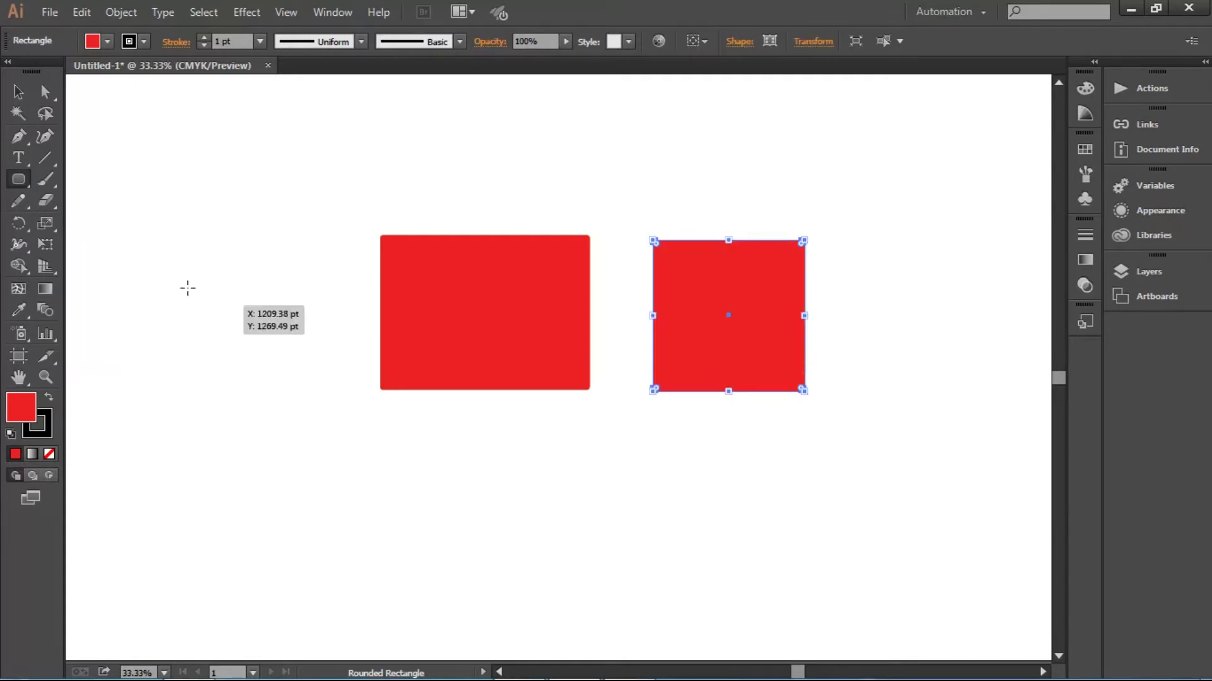
drag(189, 297, 289, 380)
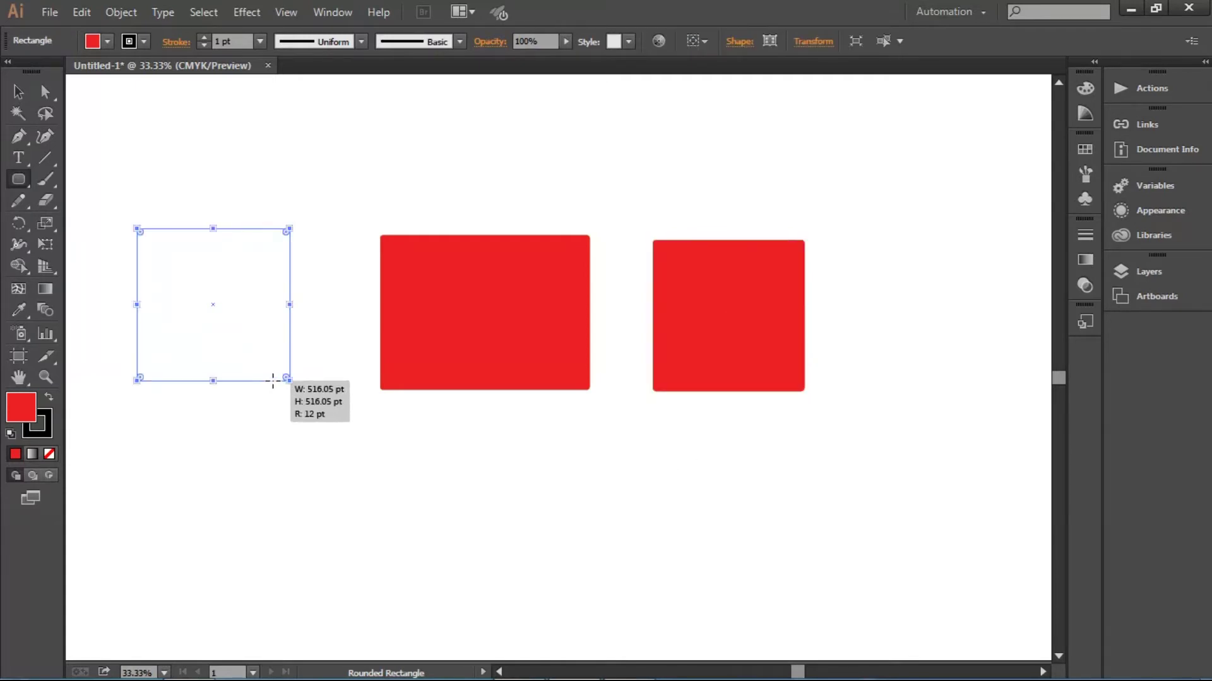
Marquee-select all three red rectangles and delete them
ctrl+click(297, 484)
drag(184, 195, 828, 481)
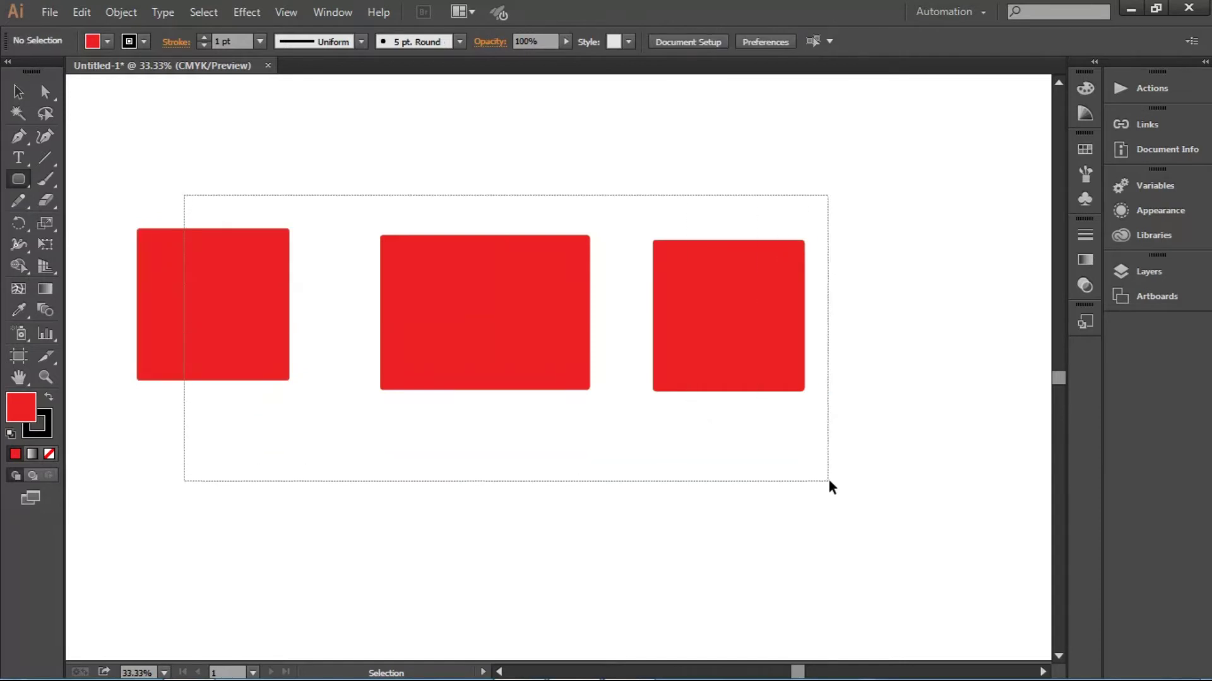
key(Delete)
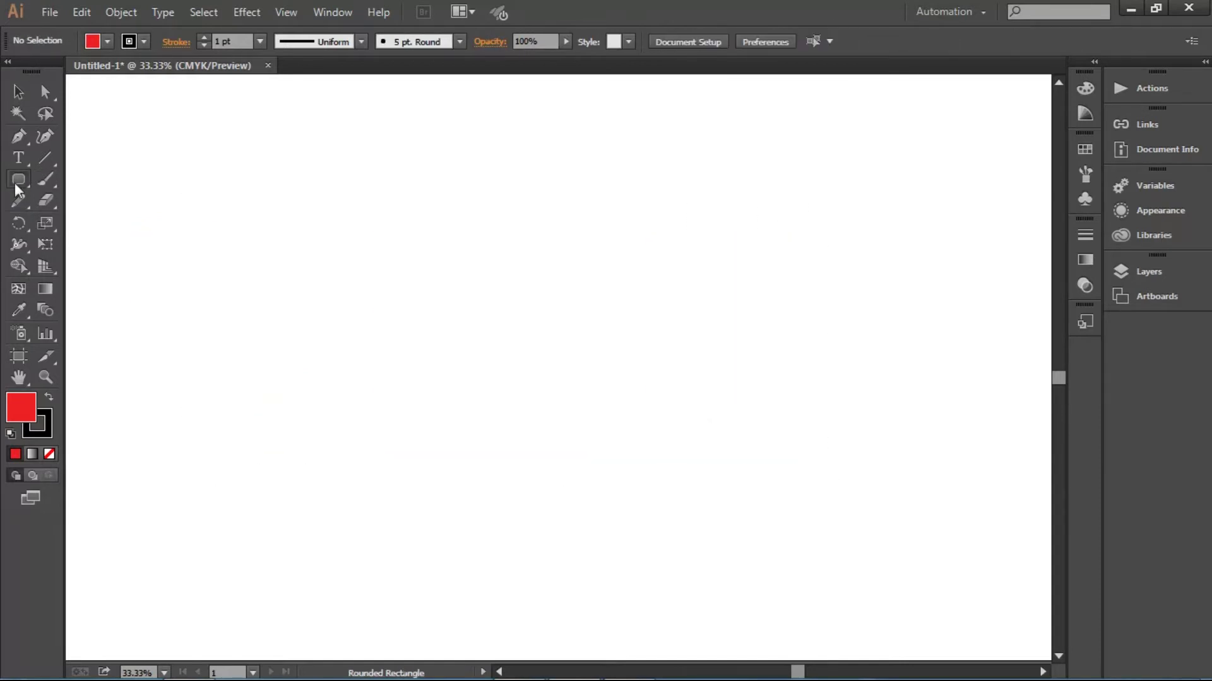
With the Ellipse tool, draw a large red circle roughly 1150 pt across
click(16, 185)
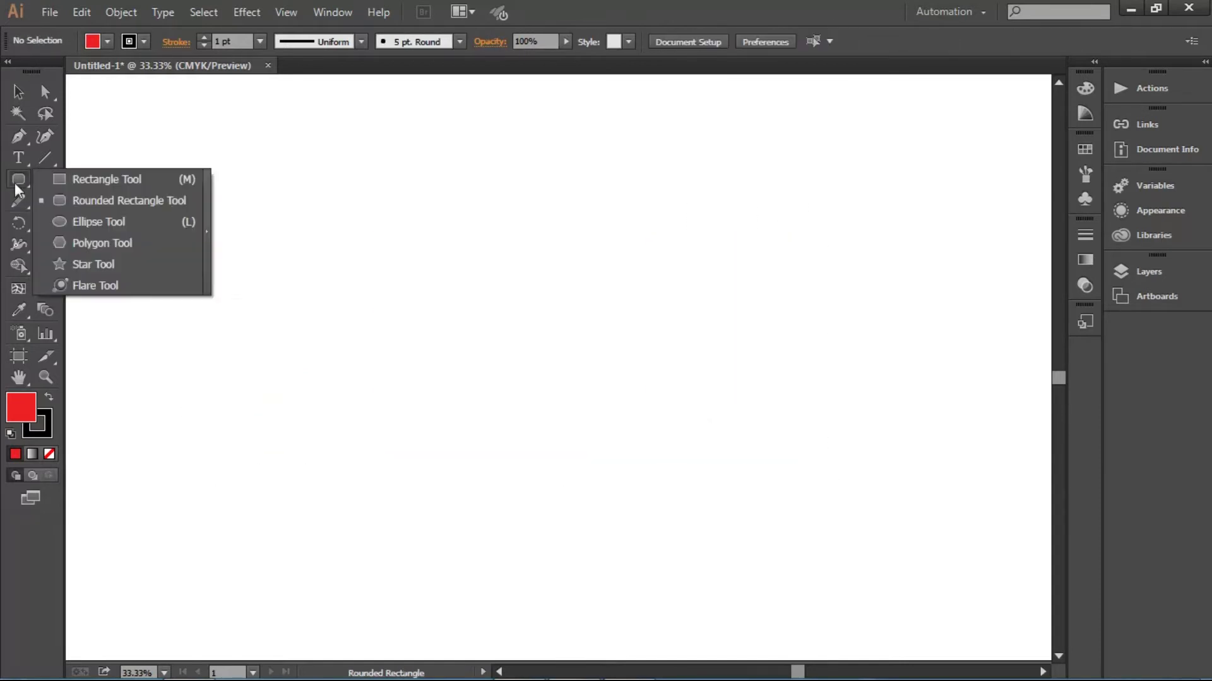
click(87, 229)
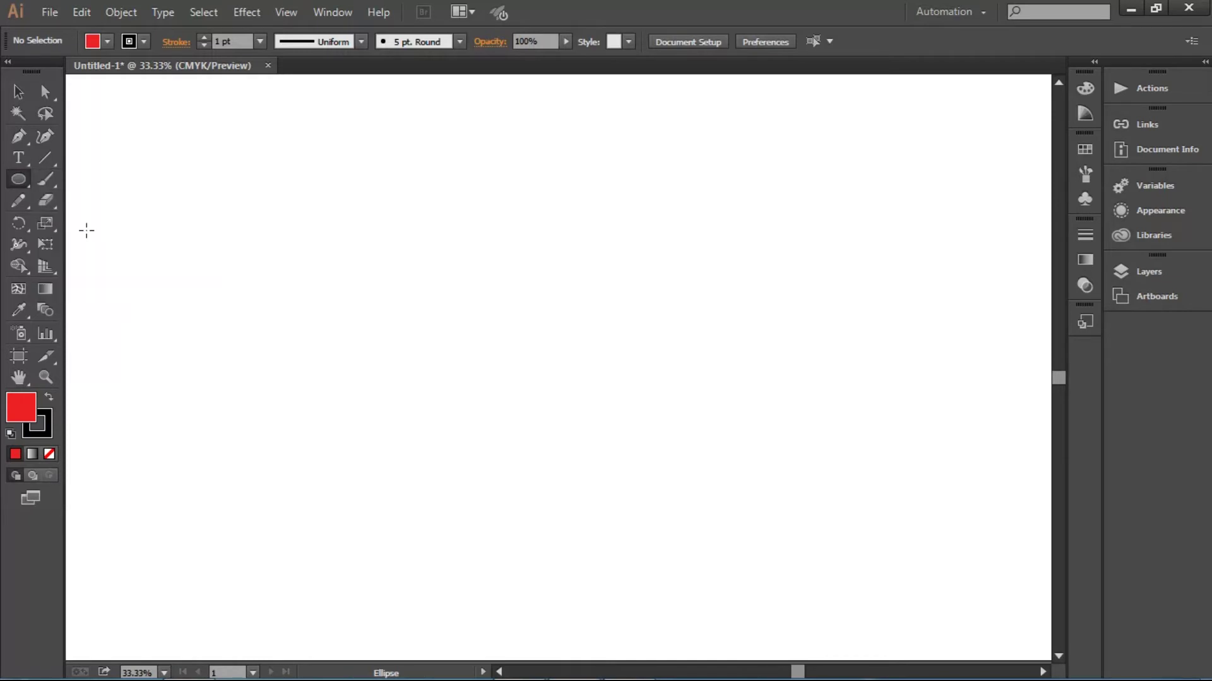
drag(248, 258, 532, 465)
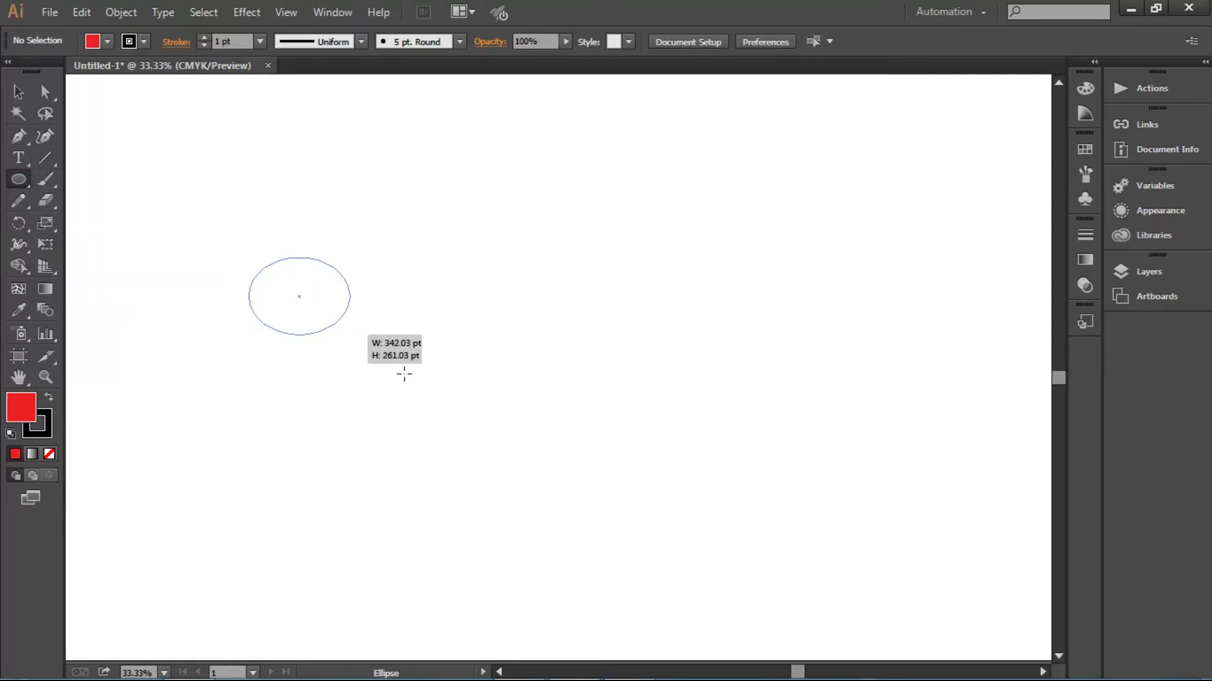
mouse_move(532, 465)
mouse_down()
mouse_move(409, 441)
mouse_move(463, 460)
mouse_move(316, 335)
mouse_move(550, 505)
mouse_move(571, 567)
mouse_up()
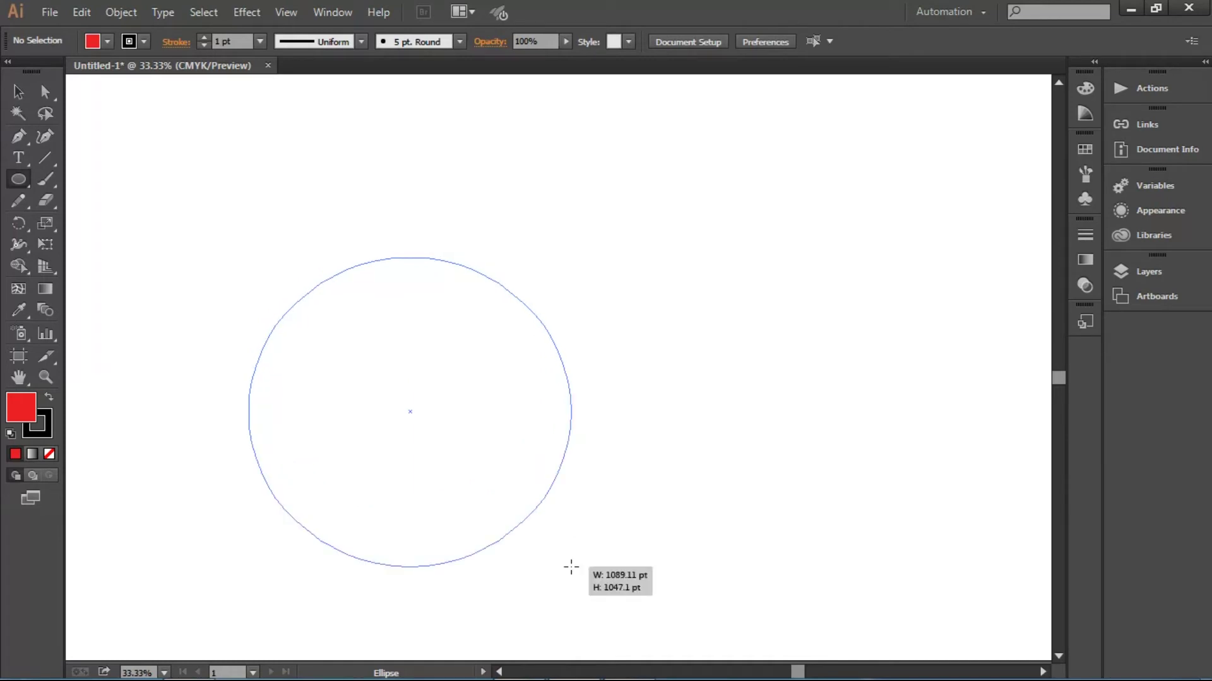
mouse_move(580, 575)
mouse_down()
mouse_move(624, 619)
mouse_move(533, 514)
mouse_move(590, 593)
mouse_up()
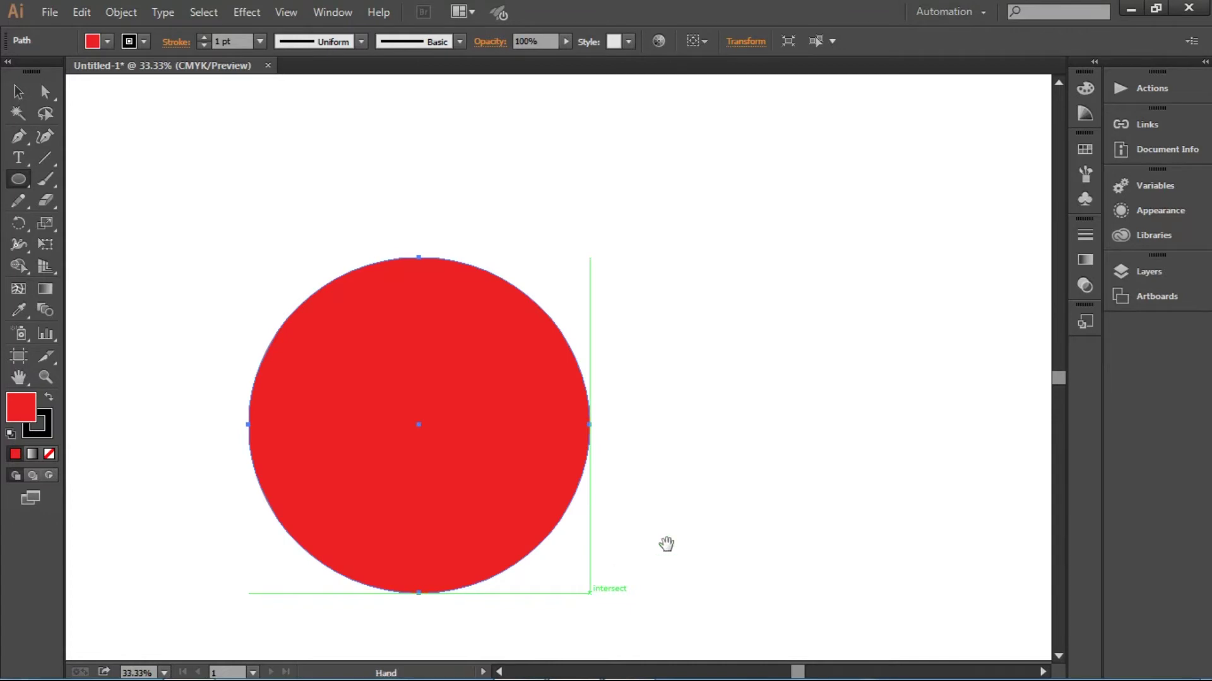
drag(693, 517, 614, 498)
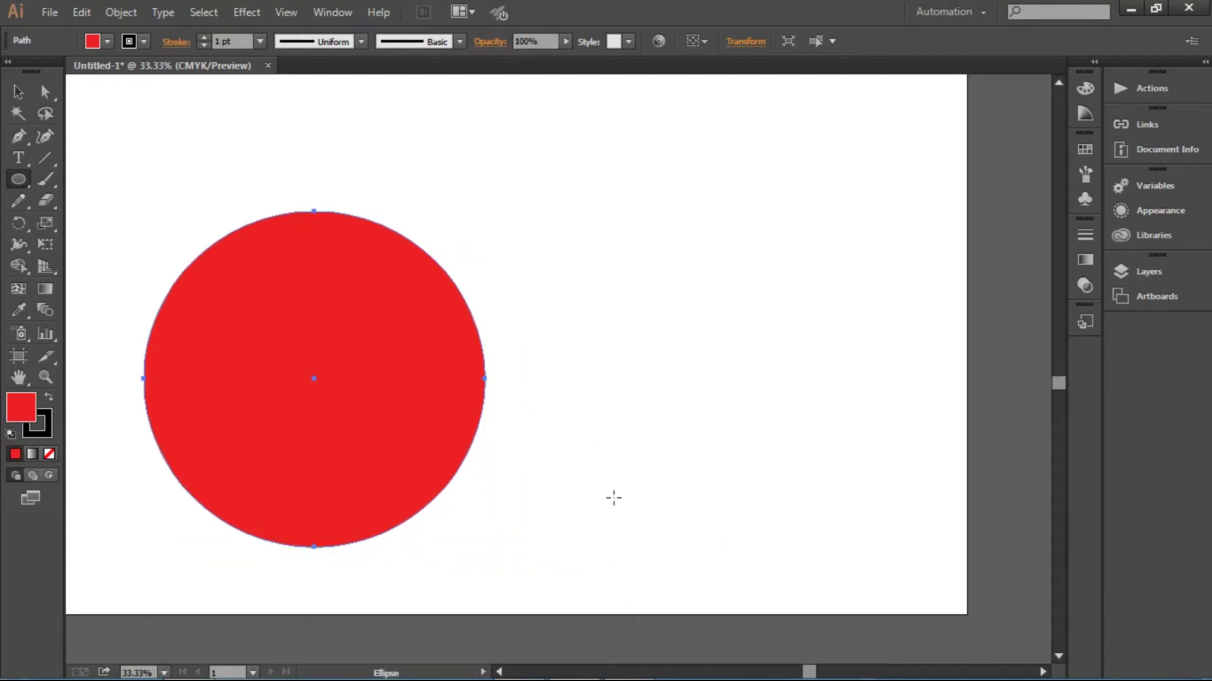
scroll(722, 489, up, 3)
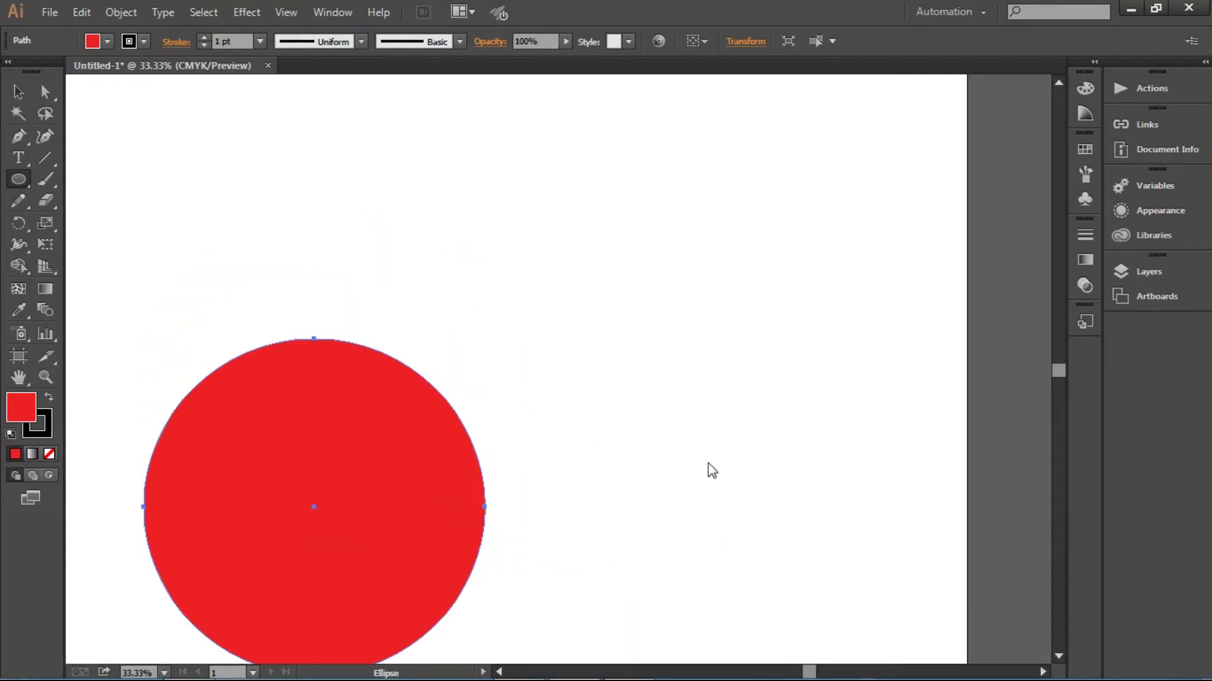
Draw a smaller red circle at the upper right, beside the large circle
scroll(712, 470, down, 1)
scroll(725, 446, left, 4)
key(ctrl)
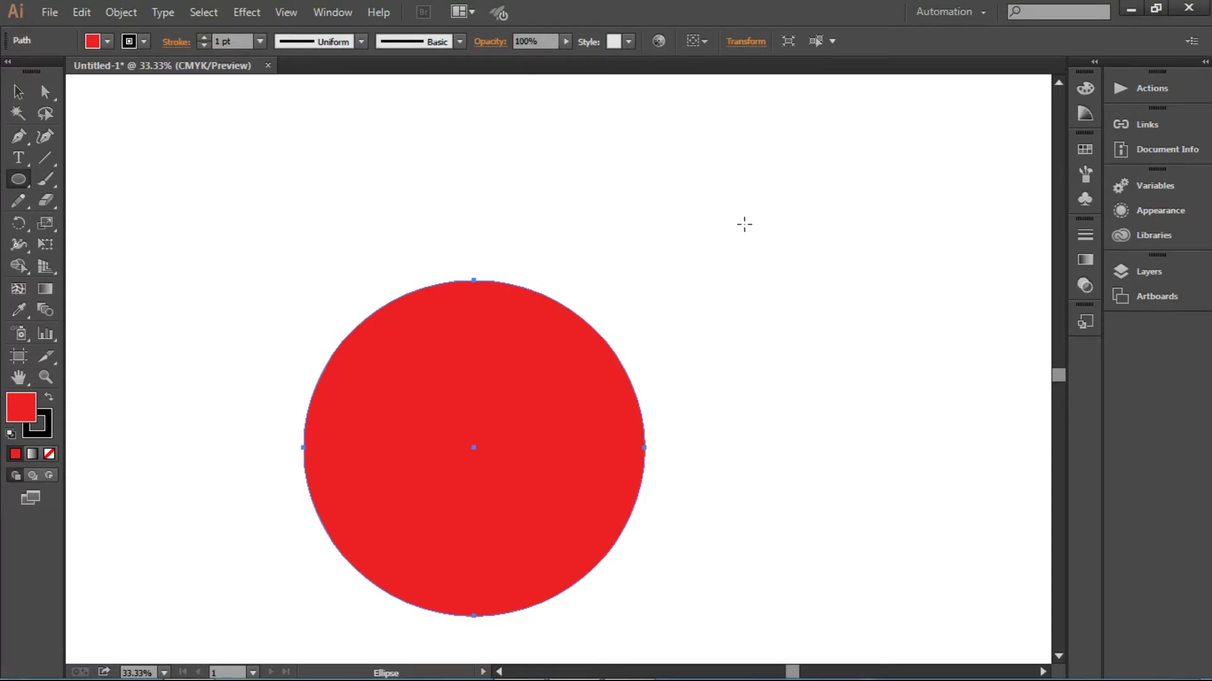
mouse_move(724, 205)
mouse_down()
mouse_move(950, 427)
mouse_move(903, 372)
mouse_up()
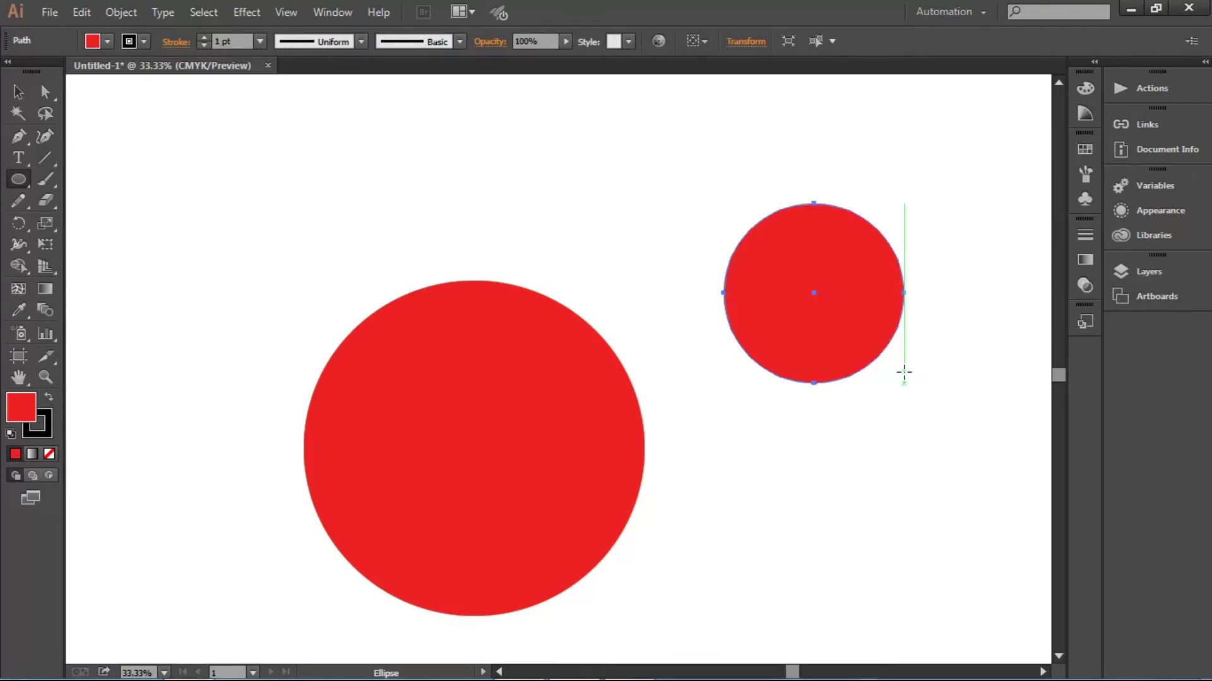
ctrl+click(667, 198)
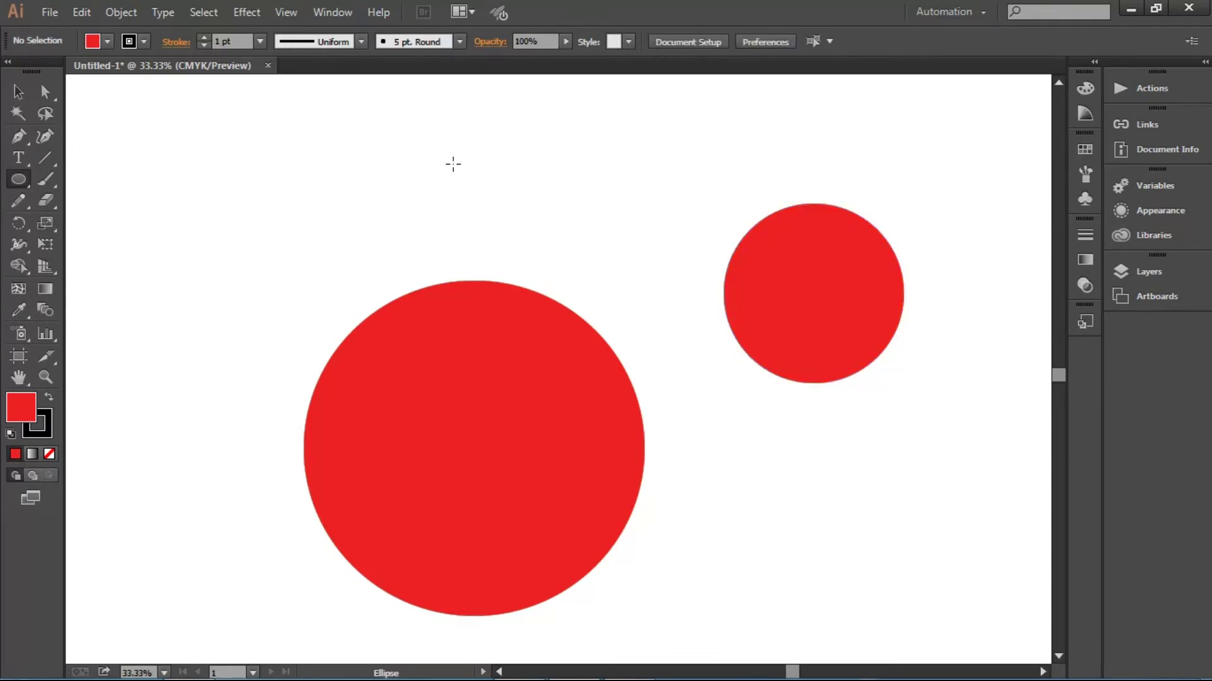
click(214, 166)
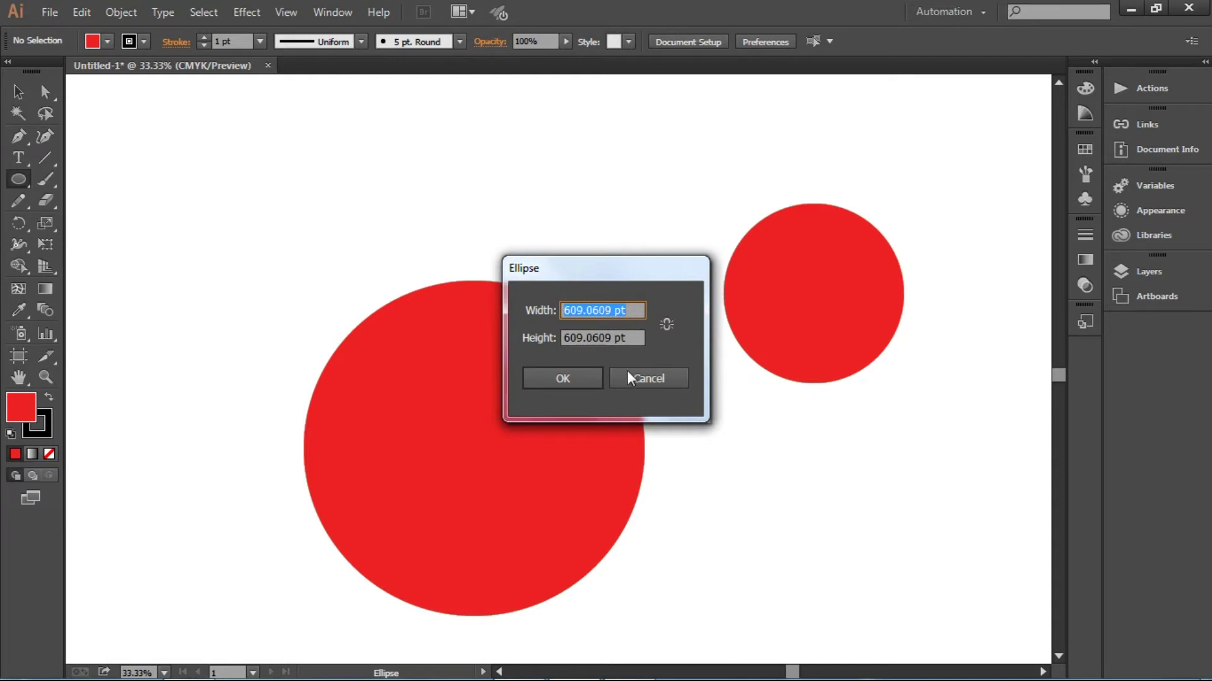
Create an exact 200 × 200 pt circle, then marquee-select all three circles and delete them
drag(631, 309, 531, 308)
text(200)
key(Tab)
text(200)
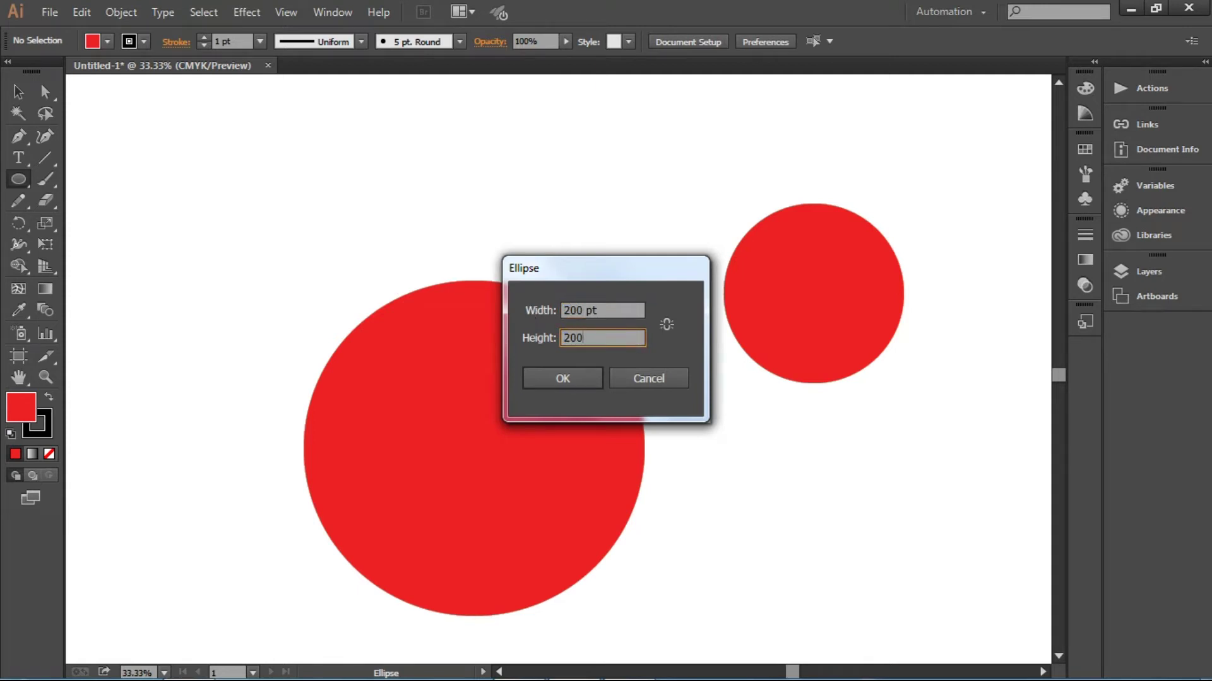
key(Return)
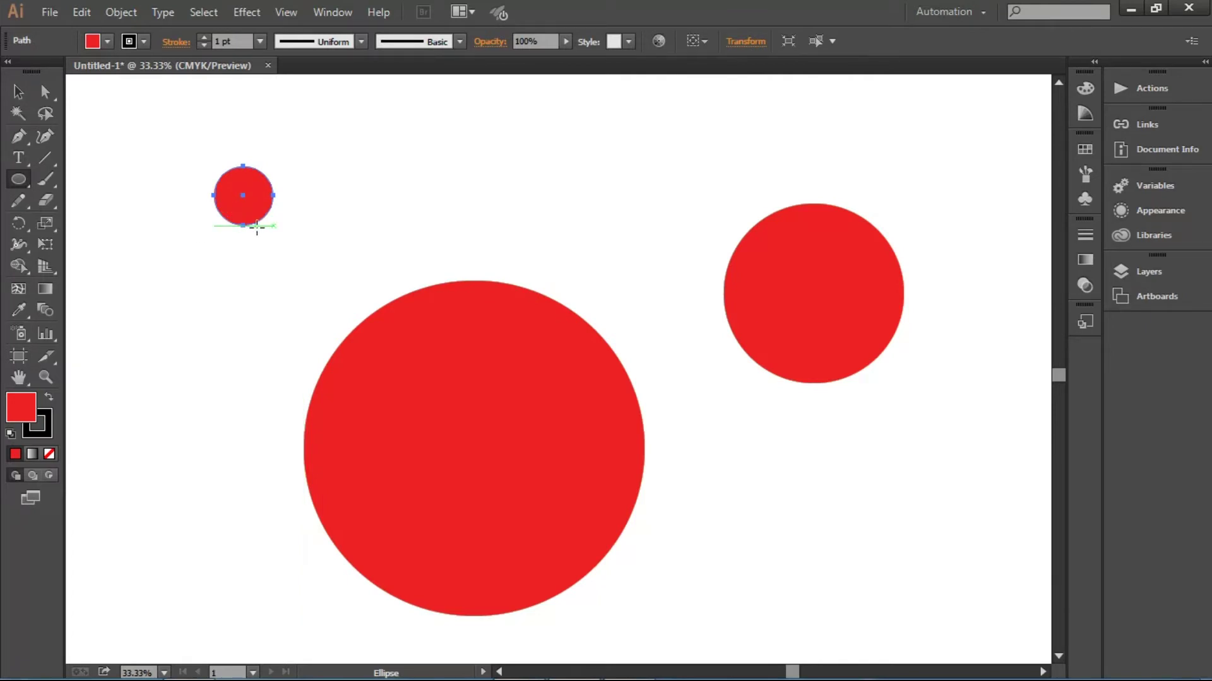
drag(184, 157, 943, 554)
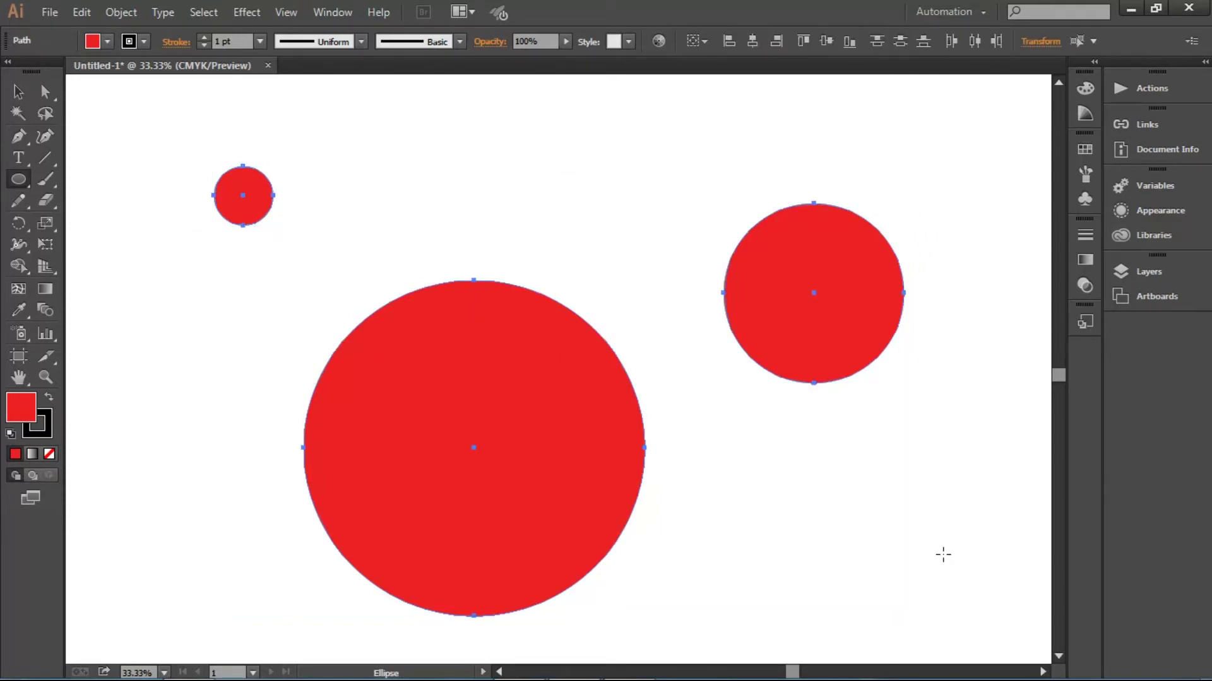
key(Delete)
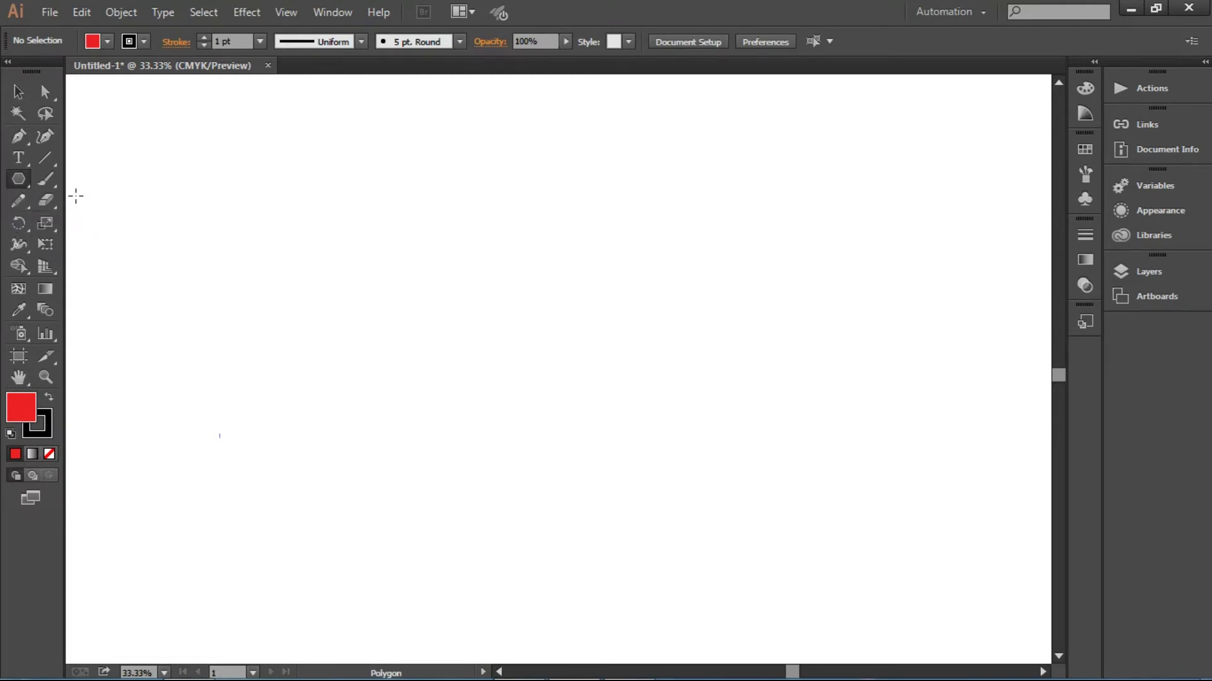
Draw two red hexagons side by side and delete the stray third hexagon
drag(402, 270, 579, 364)
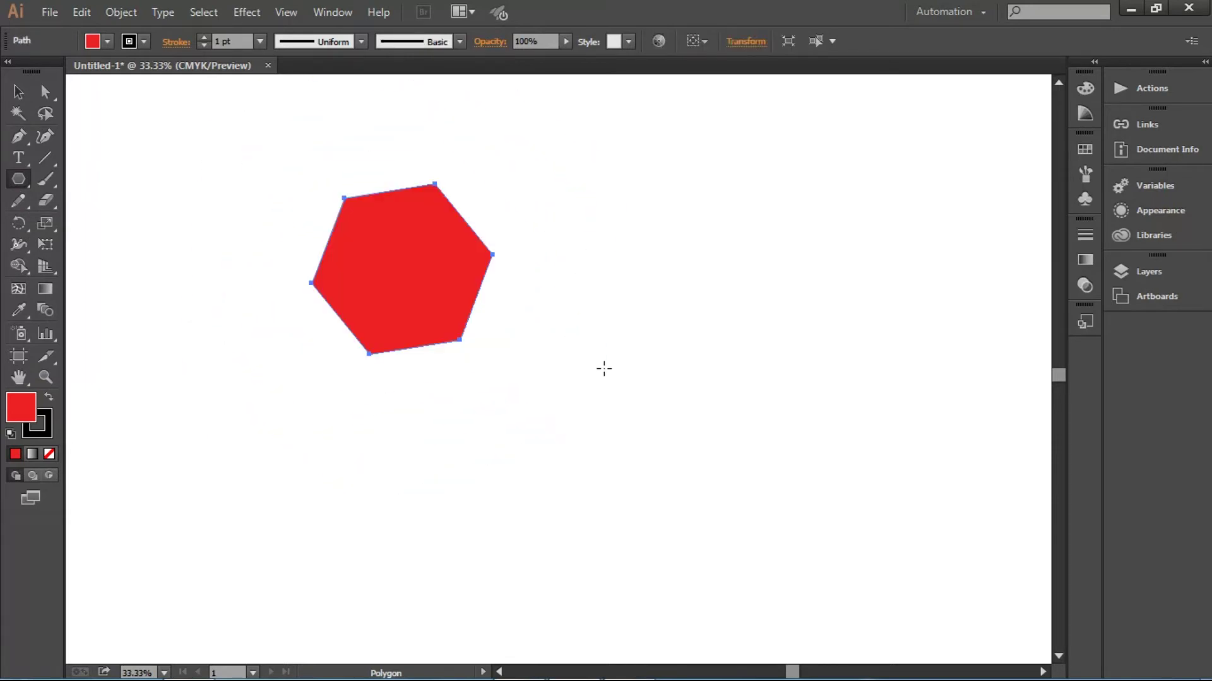
drag(638, 221, 725, 297)
drag(725, 296, 712, 290)
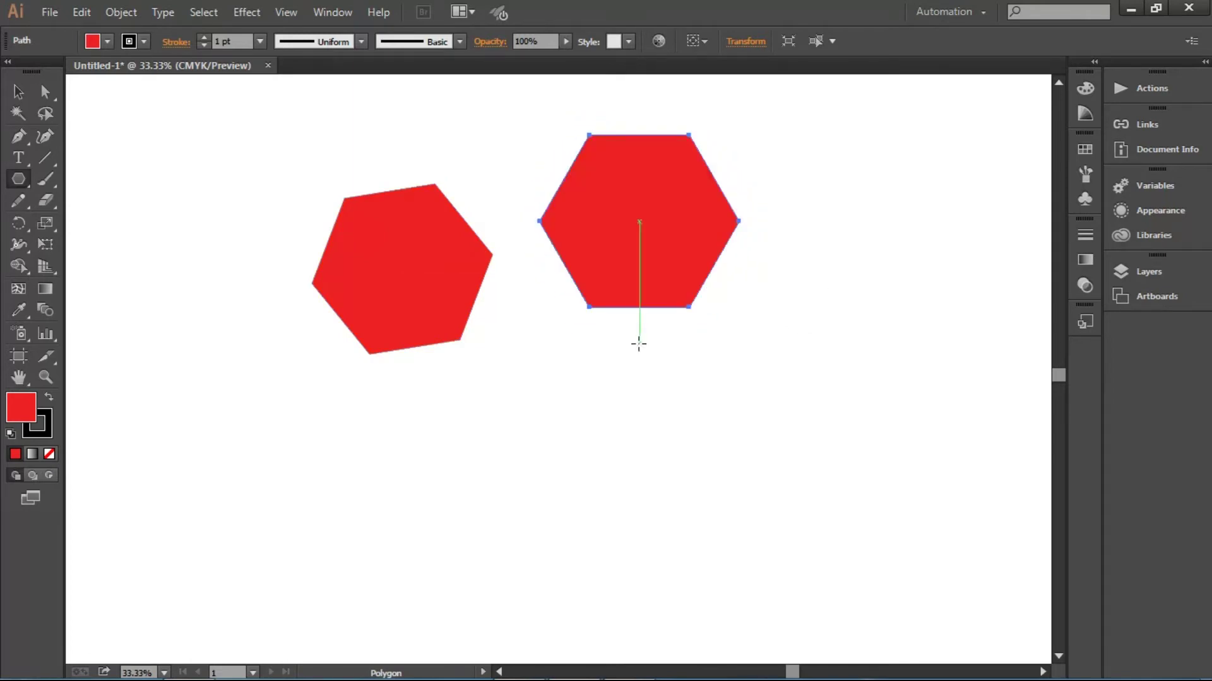
mouse_move(752, 378)
mouse_down()
mouse_move(825, 437)
mouse_move(800, 412)
mouse_move(831, 345)
mouse_up()
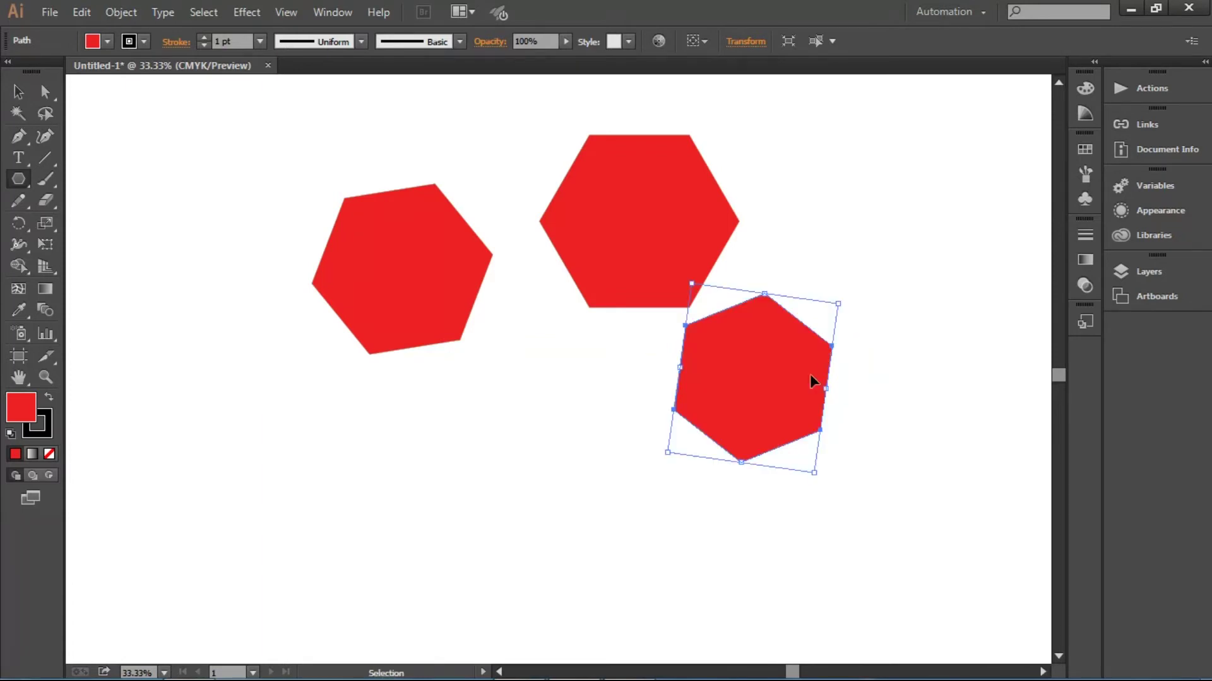
key(ctrl)
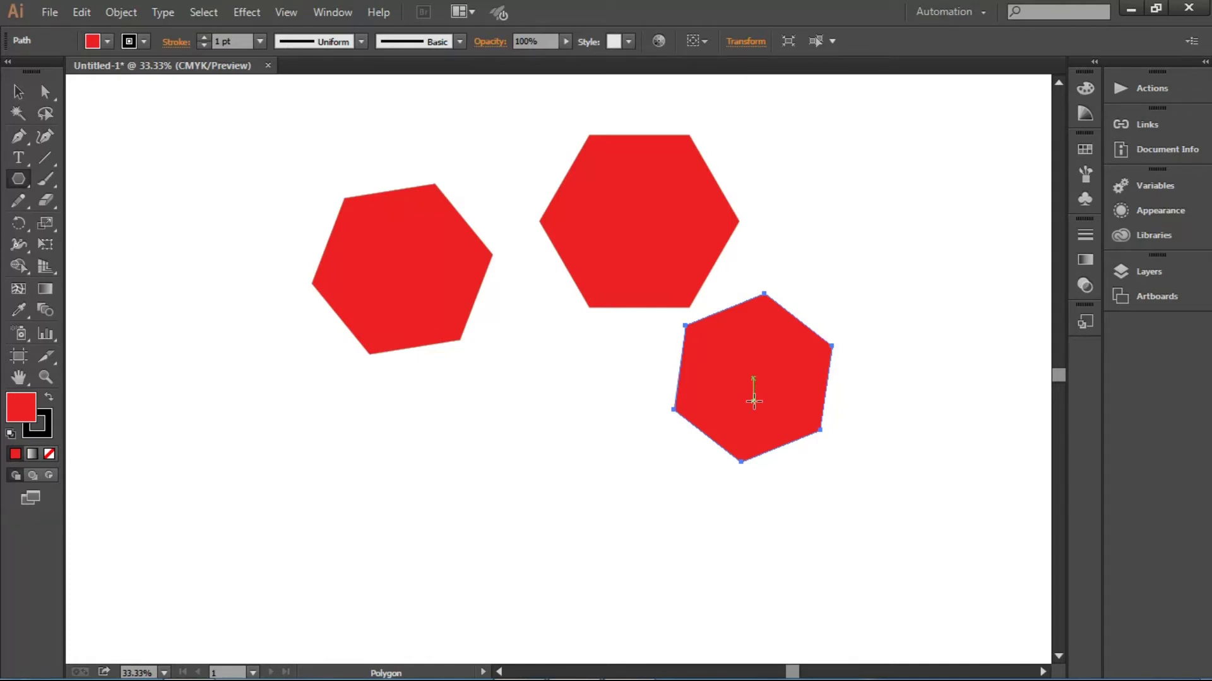
key(Delete)
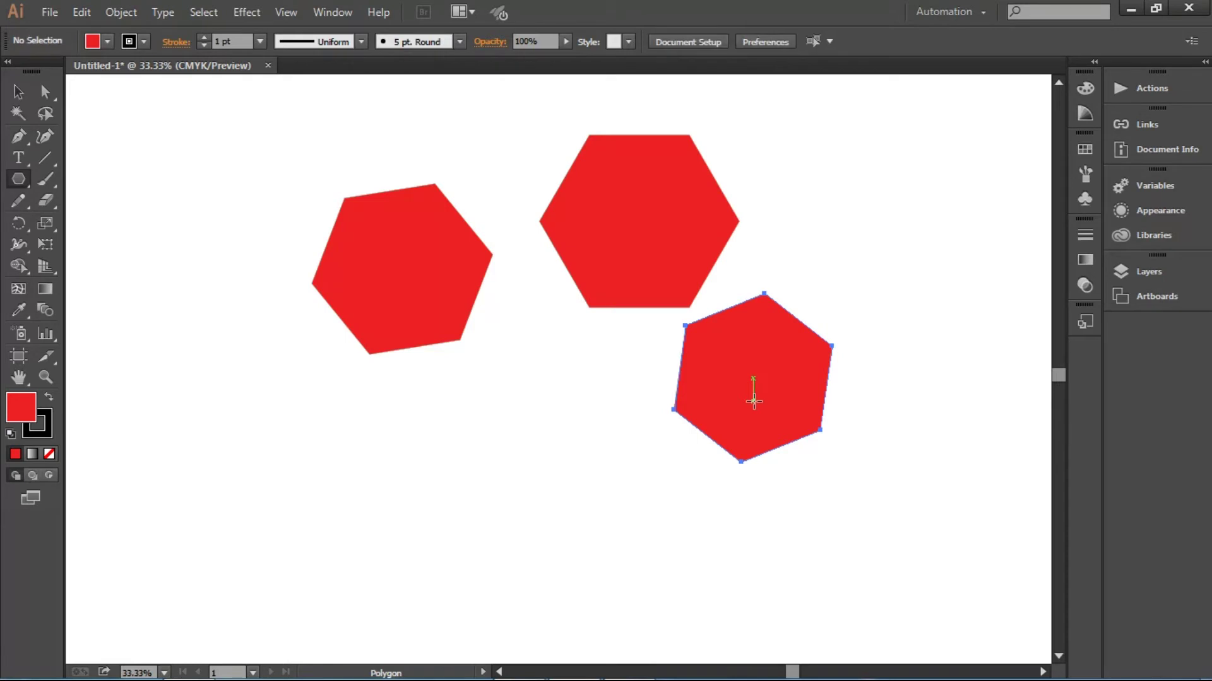
drag(572, 419, 624, 461)
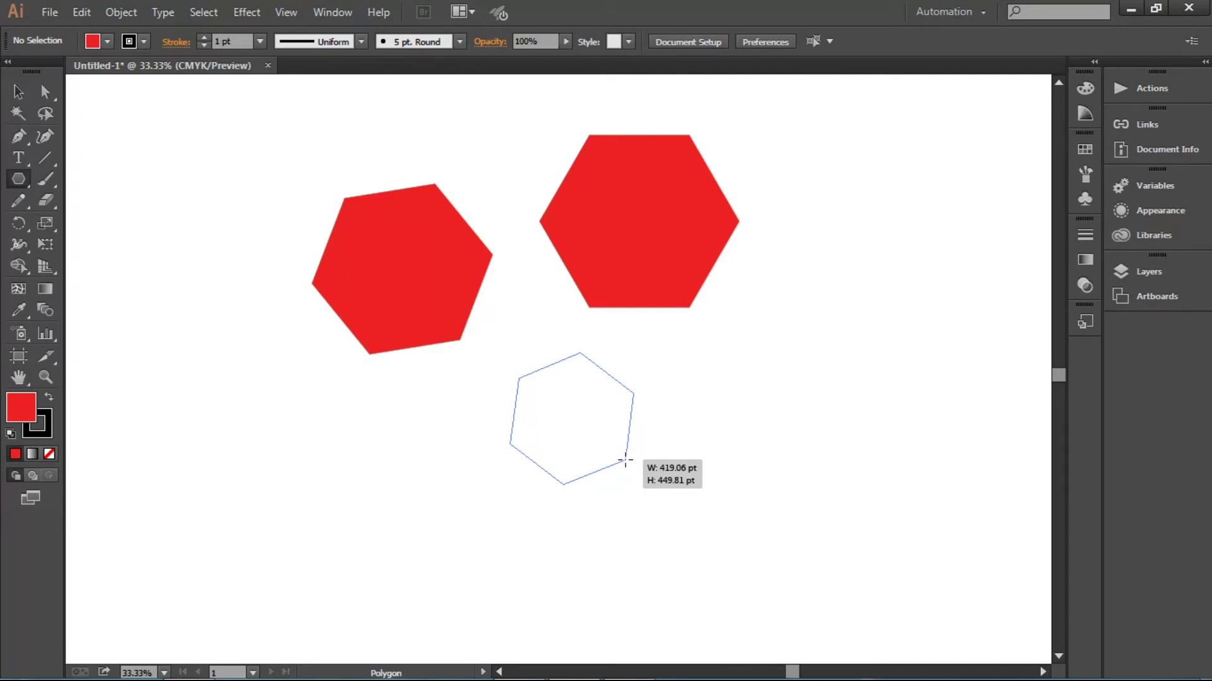
Draw a red triangle below the hexagons, cutting the side count to three with the arrow keys
drag(625, 465, 620, 477)
key(Up)
key(Up)
key(Up)
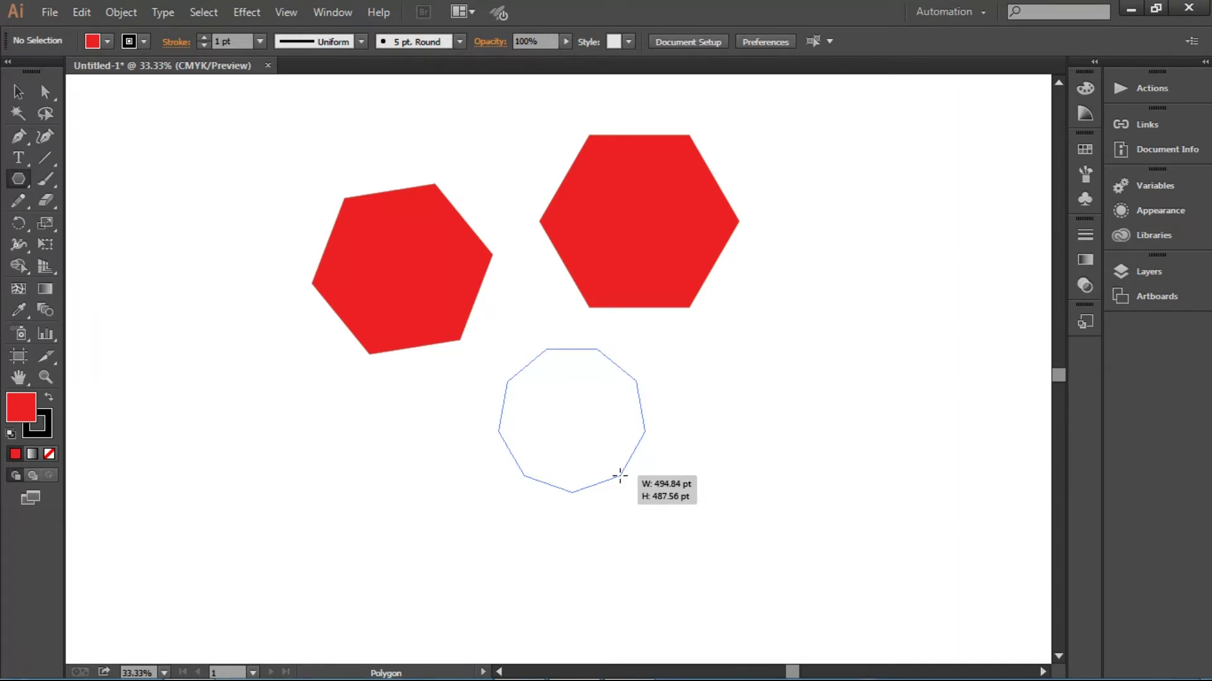
key(Up)
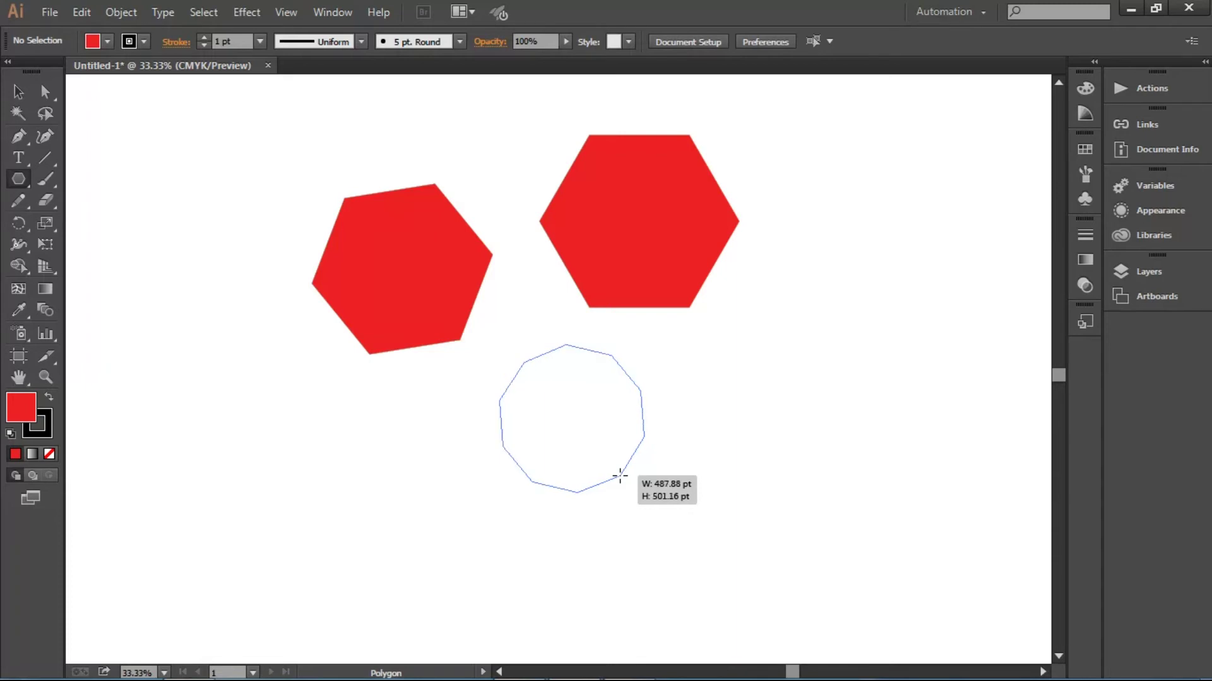
drag(620, 477, 623, 512)
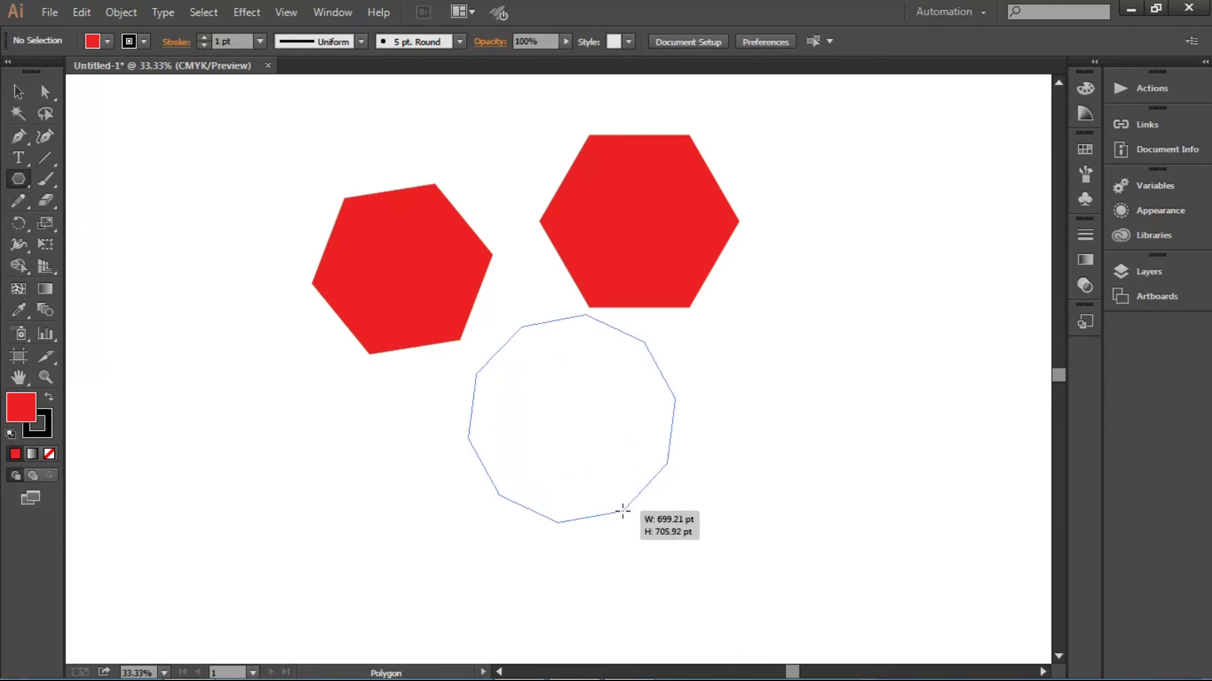
key(Down)
key(Down)
key(Down)
key(Down)
key(Down)
key(Down)
drag(623, 512, 624, 491)
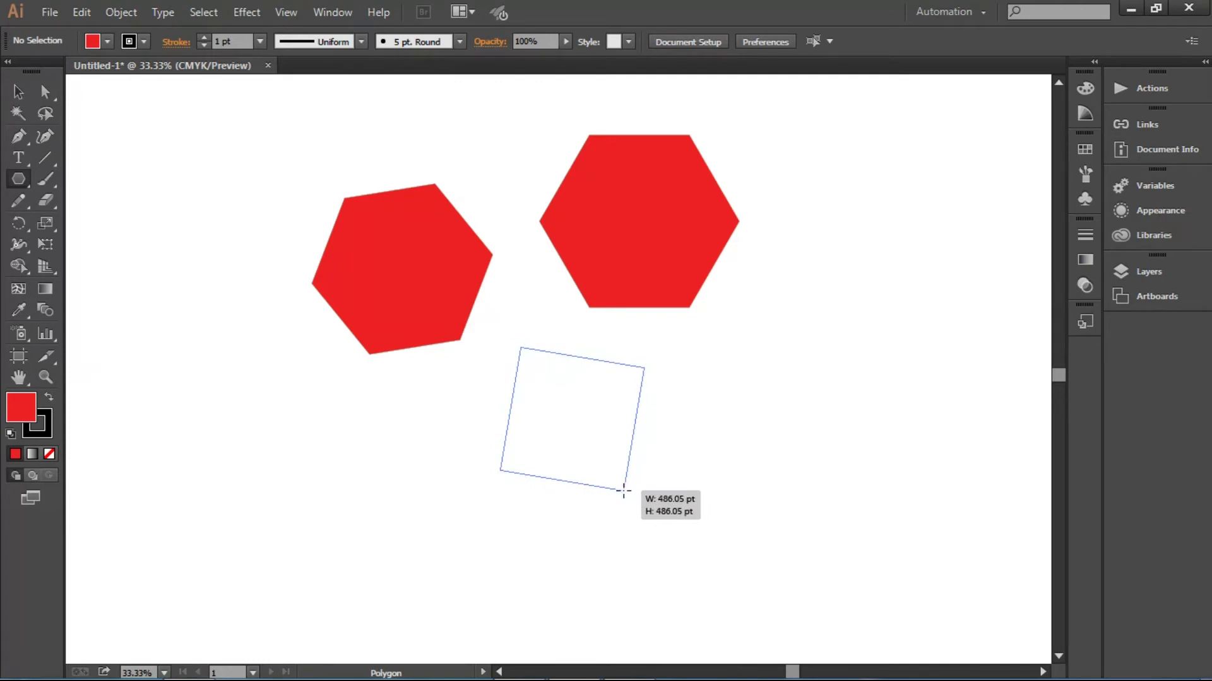
key(Down)
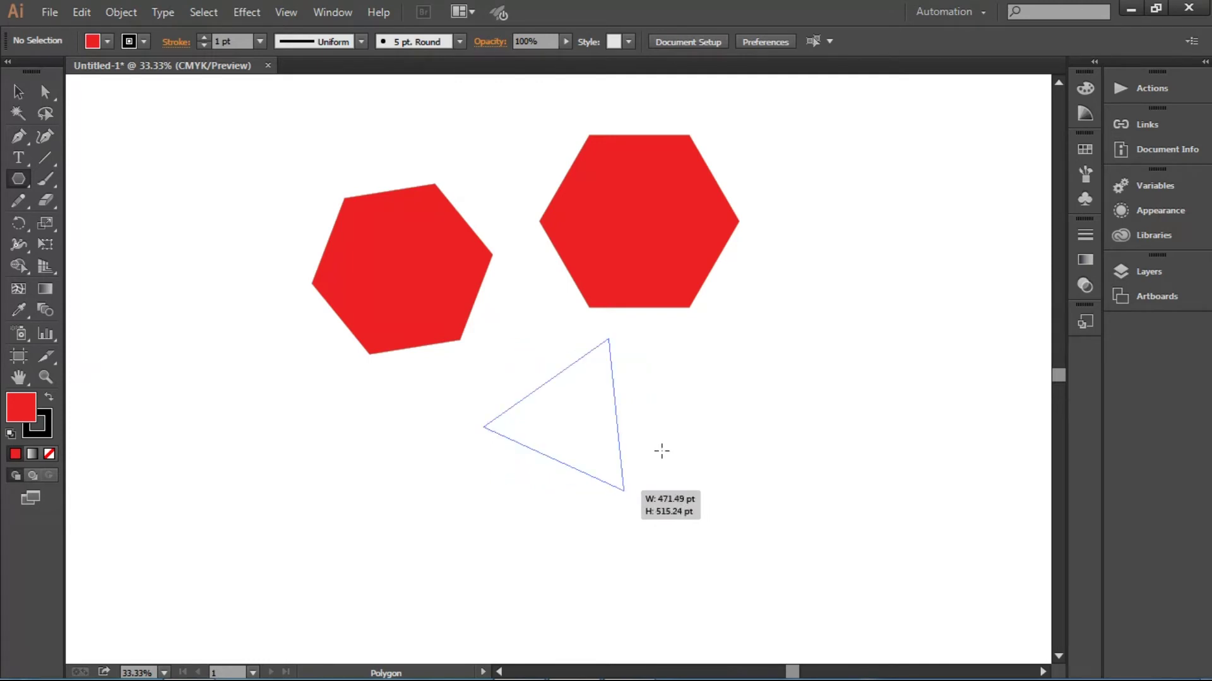
drag(661, 451, 717, 446)
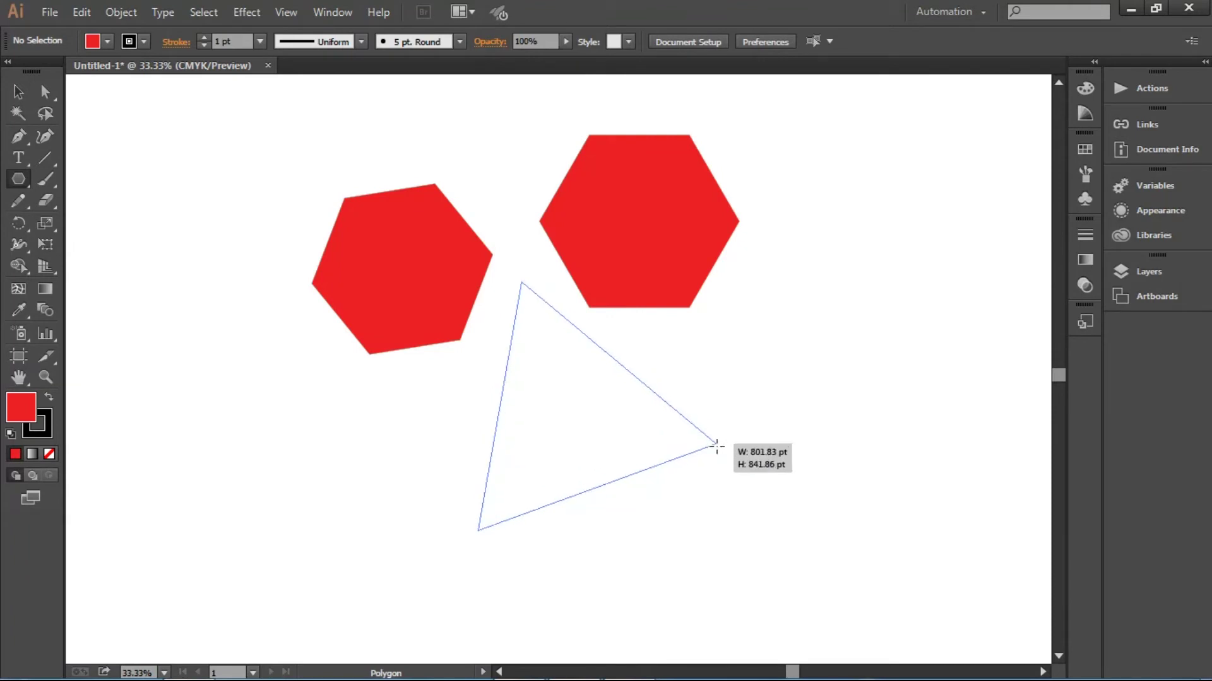
drag(717, 446, 715, 448)
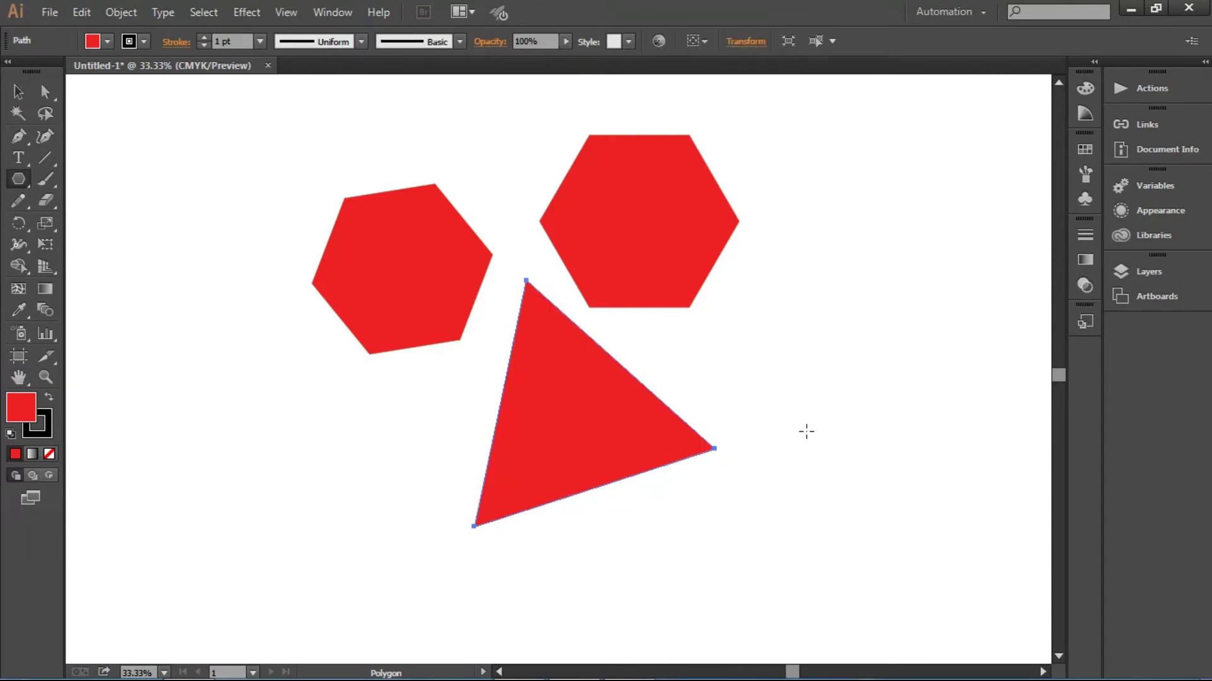
Select the triangle and both hexagons and delete them
drag(781, 519, 773, 558)
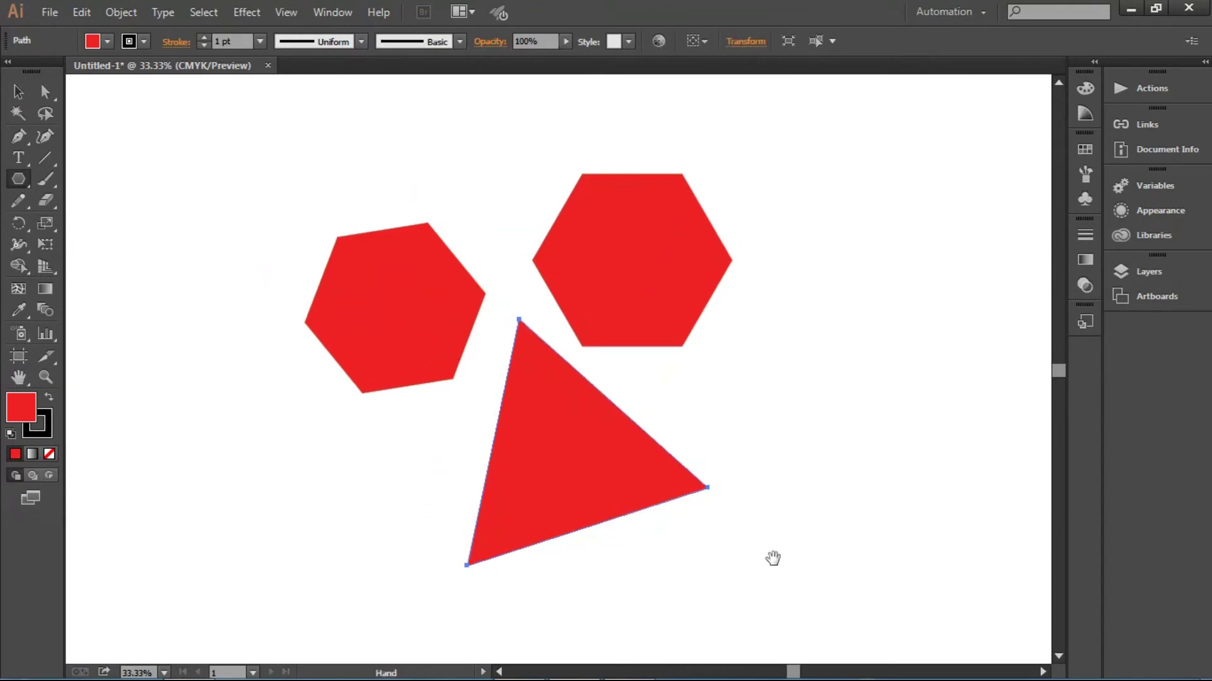
drag(254, 191, 840, 554)
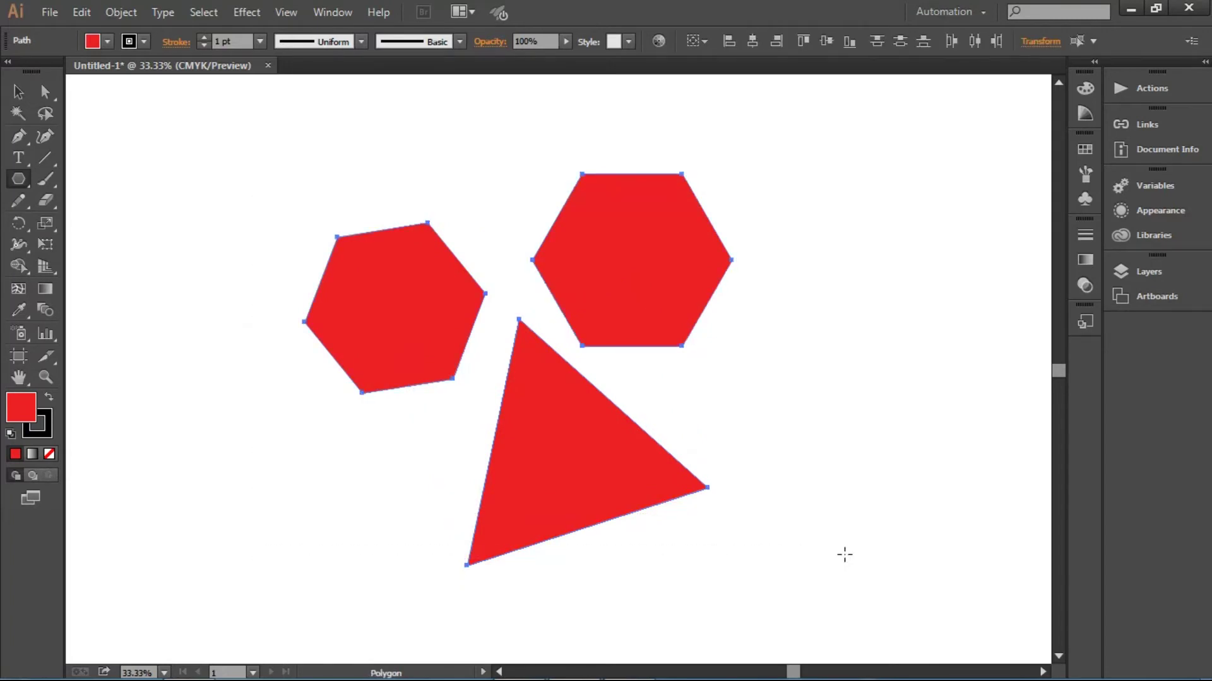
key(Delete)
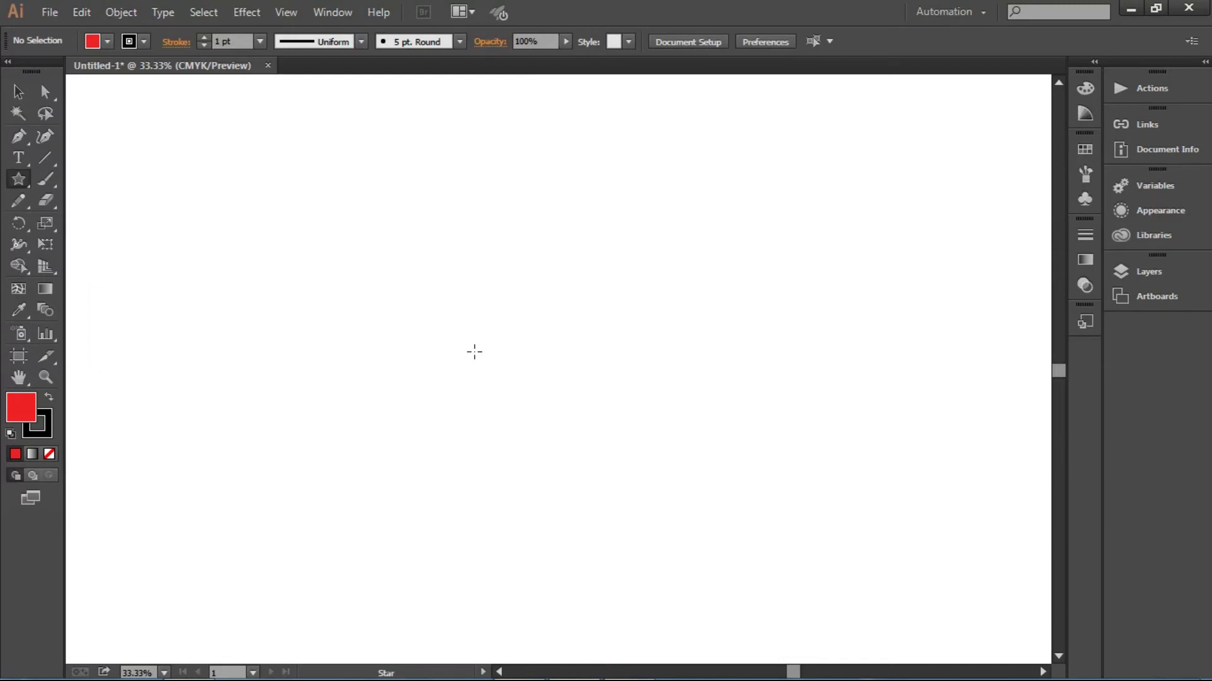
Draw two red five-pointed stars at the upper left and upper right
mouse_move(432, 265)
mouse_down()
mouse_move(547, 384)
mouse_move(564, 397)
mouse_move(475, 313)
mouse_move(620, 424)
mouse_move(535, 351)
mouse_move(497, 395)
mouse_move(392, 414)
mouse_move(259, 406)
mouse_move(311, 441)
mouse_move(414, 392)
mouse_move(436, 401)
mouse_up()
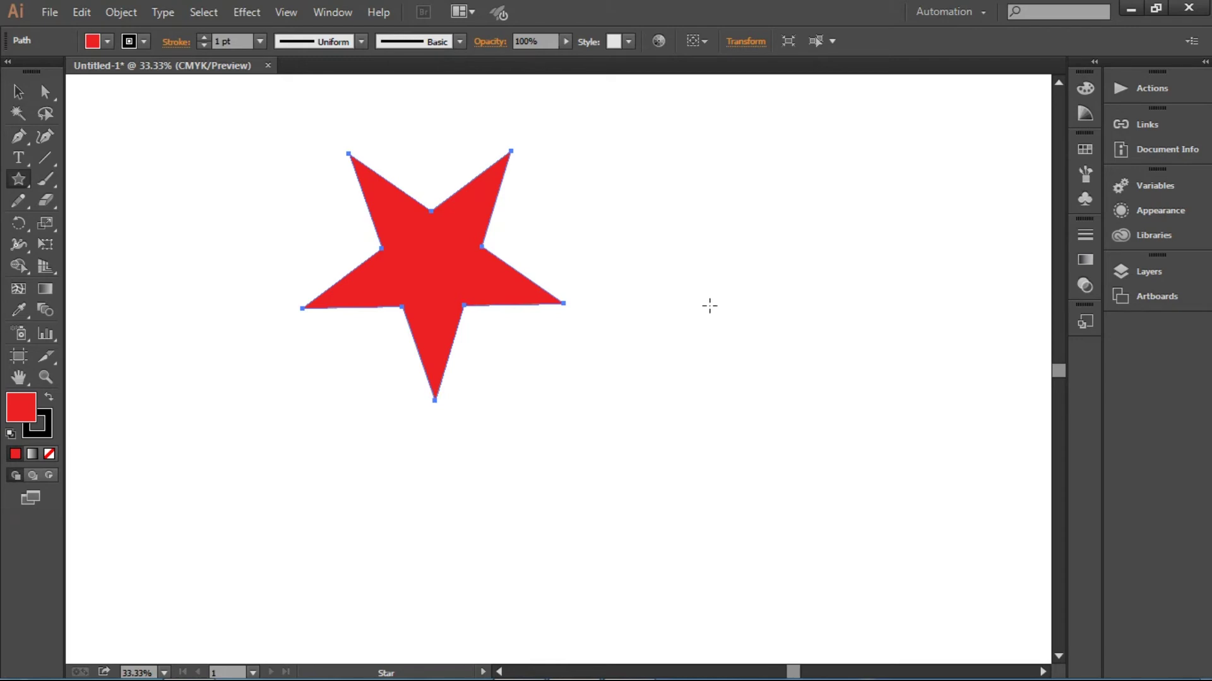
drag(699, 281, 810, 411)
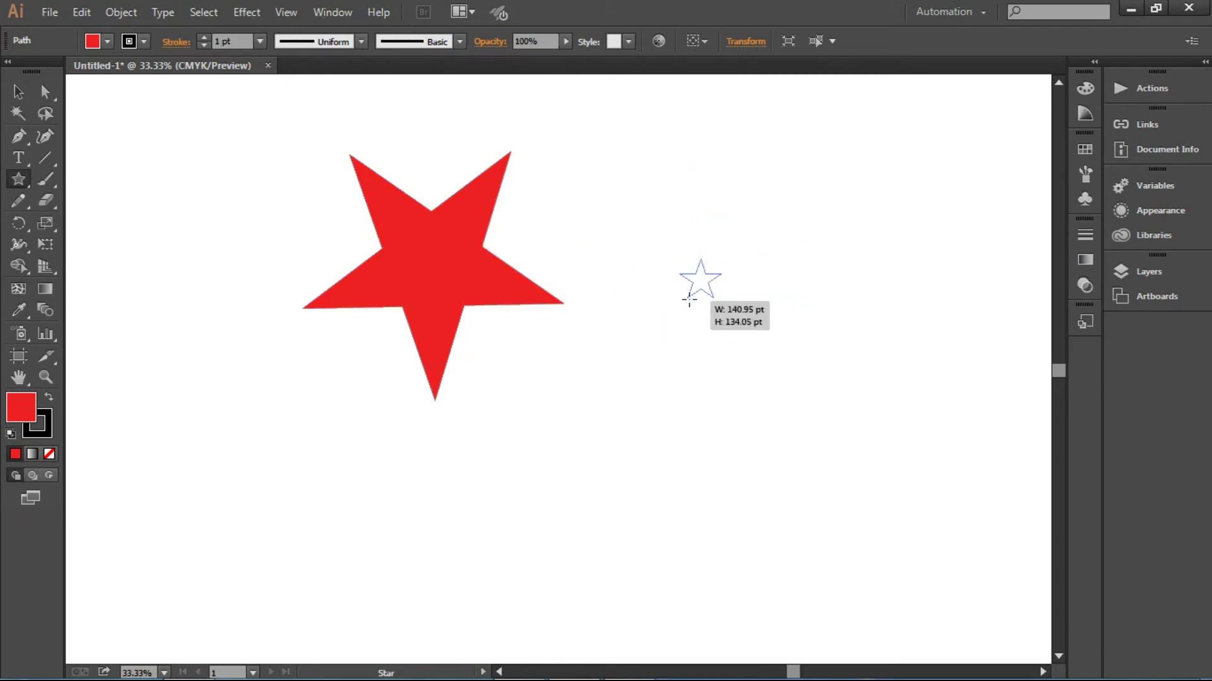
mouse_move(810, 410)
mouse_down()
mouse_move(776, 353)
mouse_move(761, 362)
mouse_move(817, 380)
mouse_up()
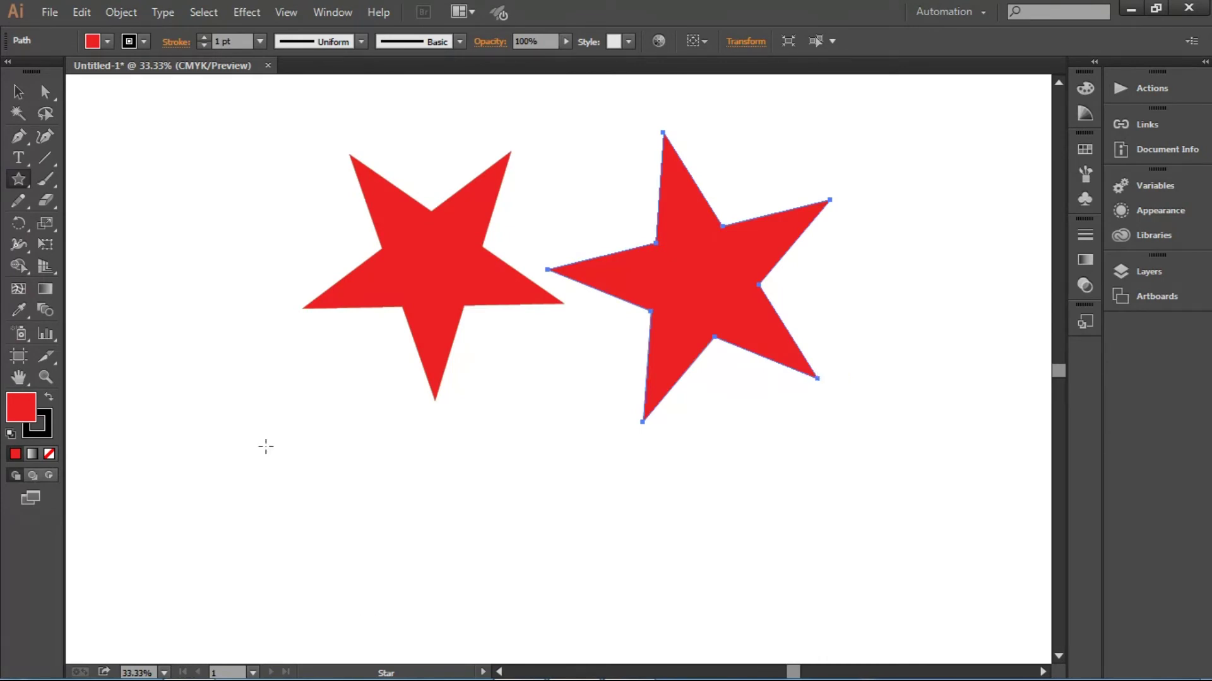
Draw a 9-pointed red starburst at the lower left, then select all the stars
drag(245, 426, 320, 491)
key(Up)
key(Up)
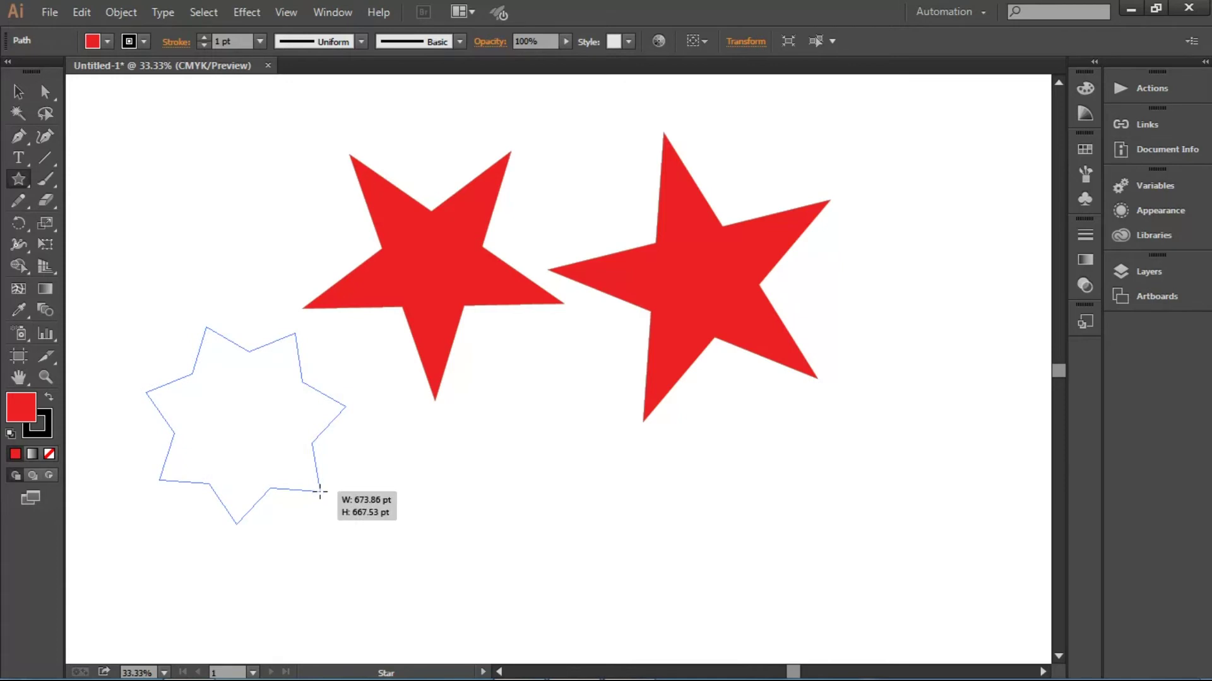
key(Up)
key(Up)
key(Up)
key(Up)
drag(320, 490, 304, 492)
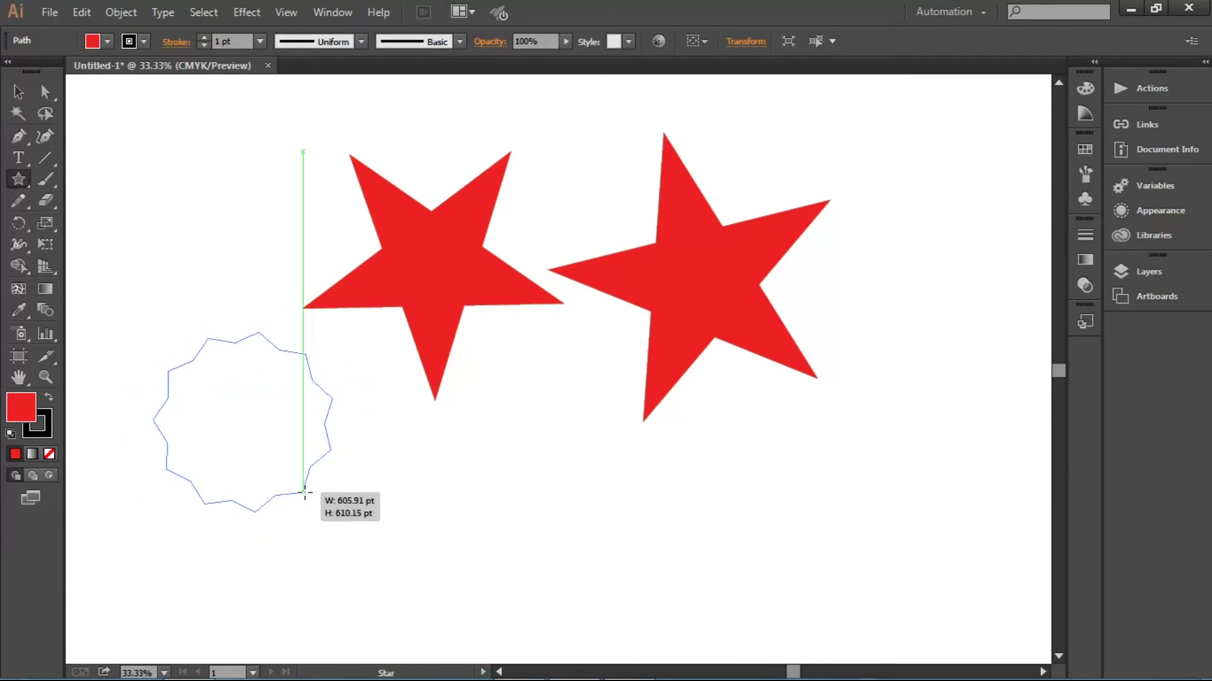
key(Down)
key(Down)
key(Down)
drag(304, 492, 283, 532)
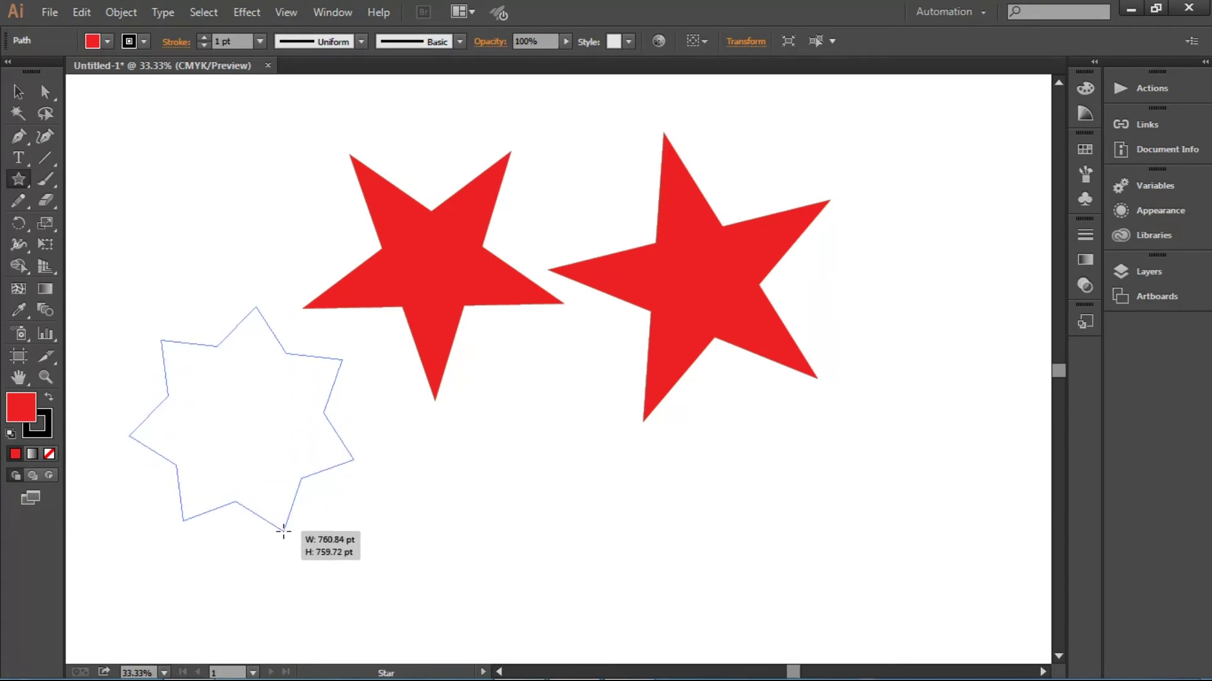
key(Down)
key(Down)
key(Down)
mouse_move(283, 532)
mouse_down()
mouse_move(268, 506)
mouse_move(289, 511)
mouse_move(248, 487)
mouse_move(271, 517)
mouse_move(238, 476)
mouse_move(238, 446)
mouse_move(324, 554)
mouse_up()
key(Up)
key(Up)
key(Up)
key(Up)
key(Up)
key(Up)
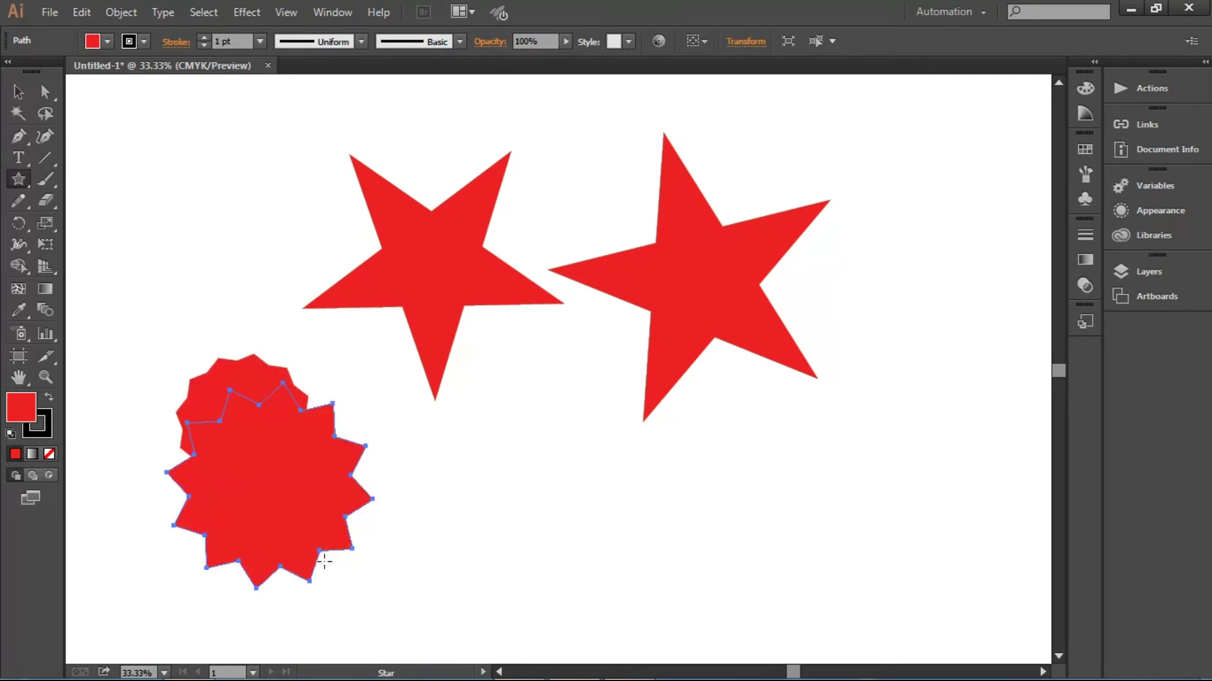
key(ctrl)
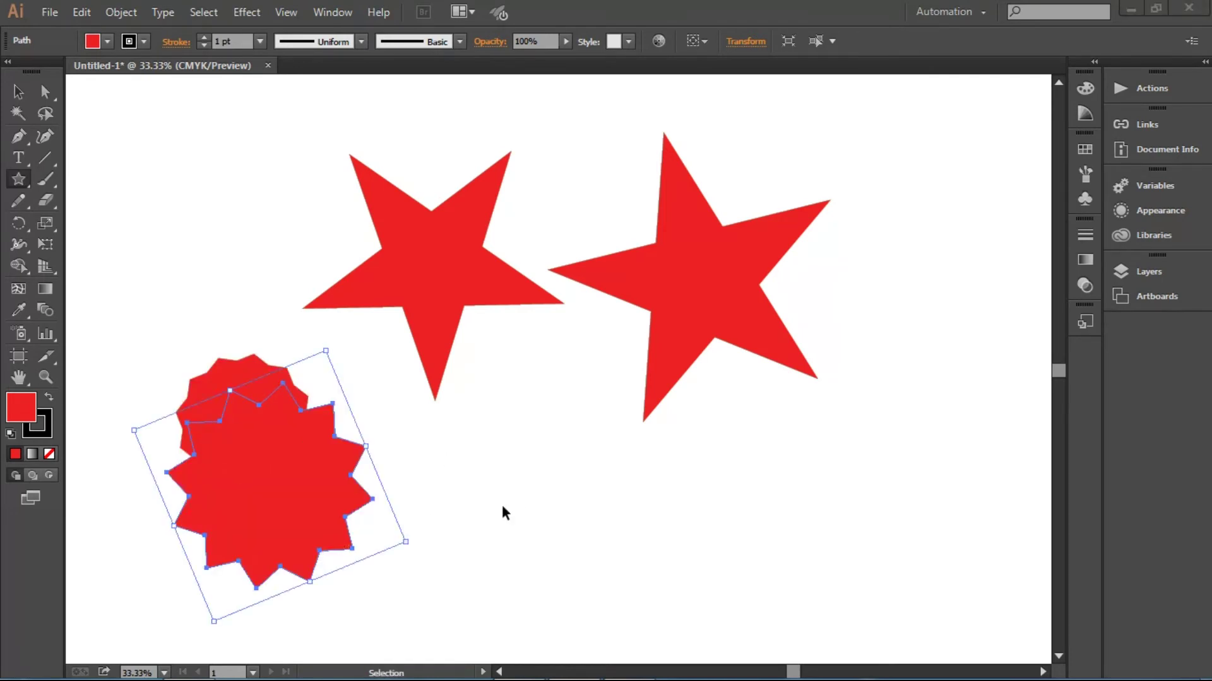
drag(191, 144, 766, 536)
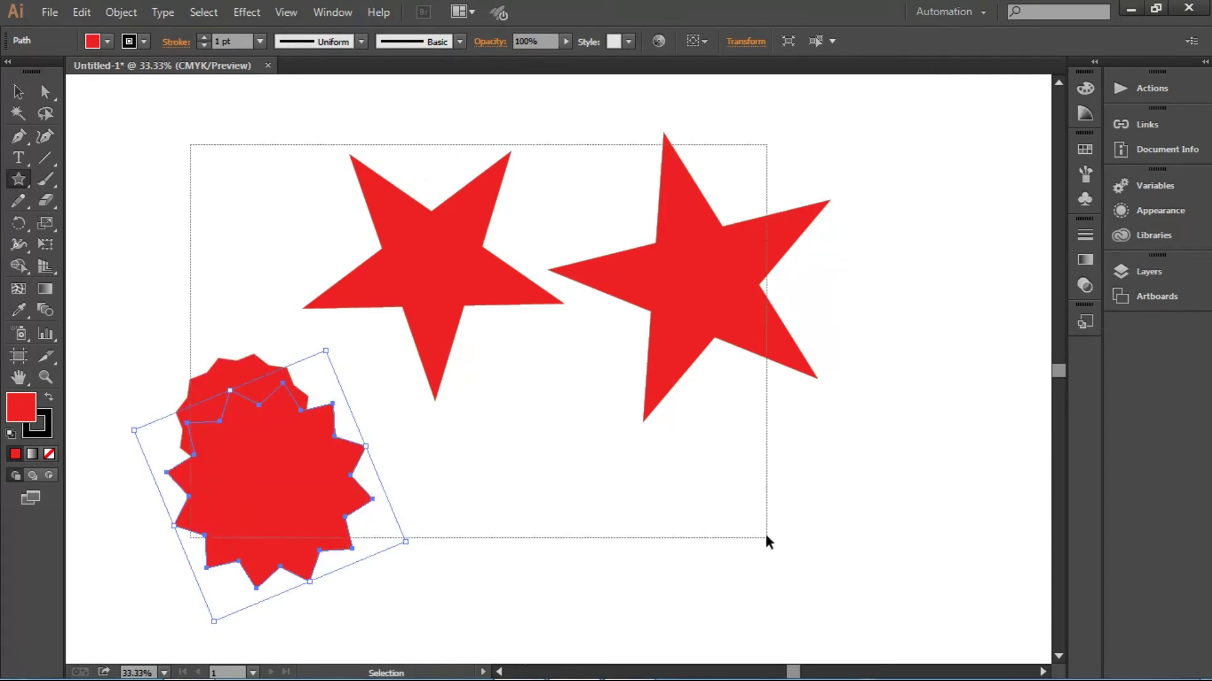
Delete the stars and draw a large red rectangle at left-centre using the Rectangle Tool
key(Delete)
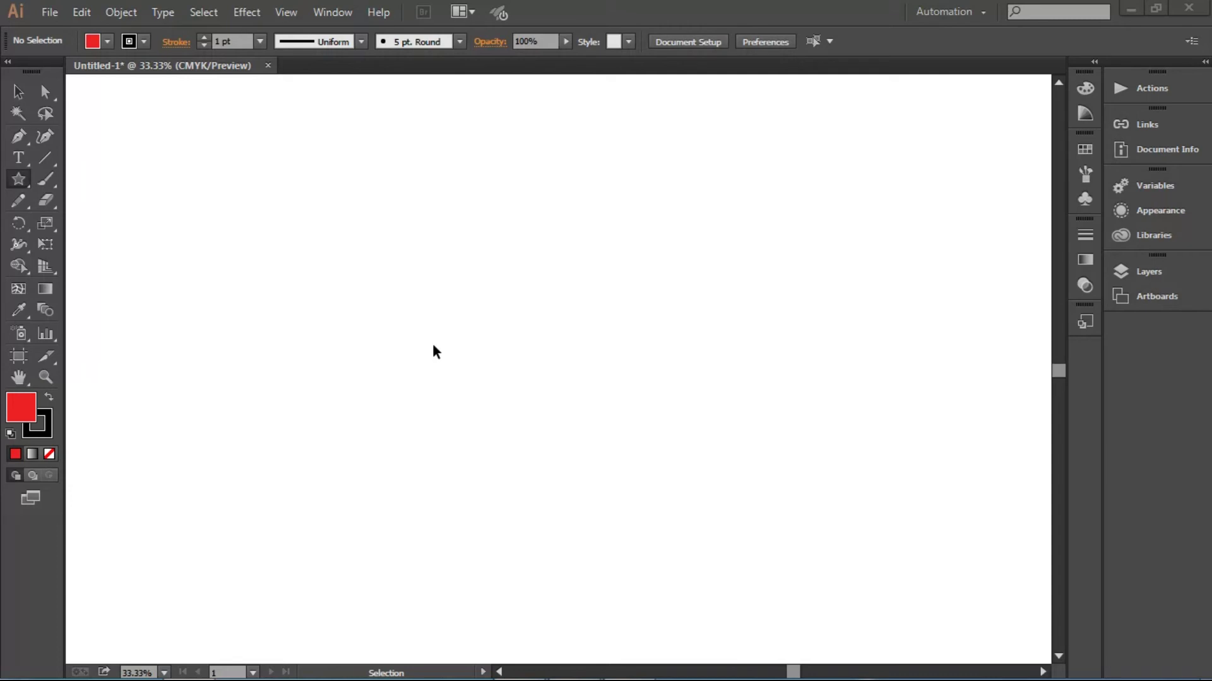
click(22, 178)
drag(21, 176, 95, 180)
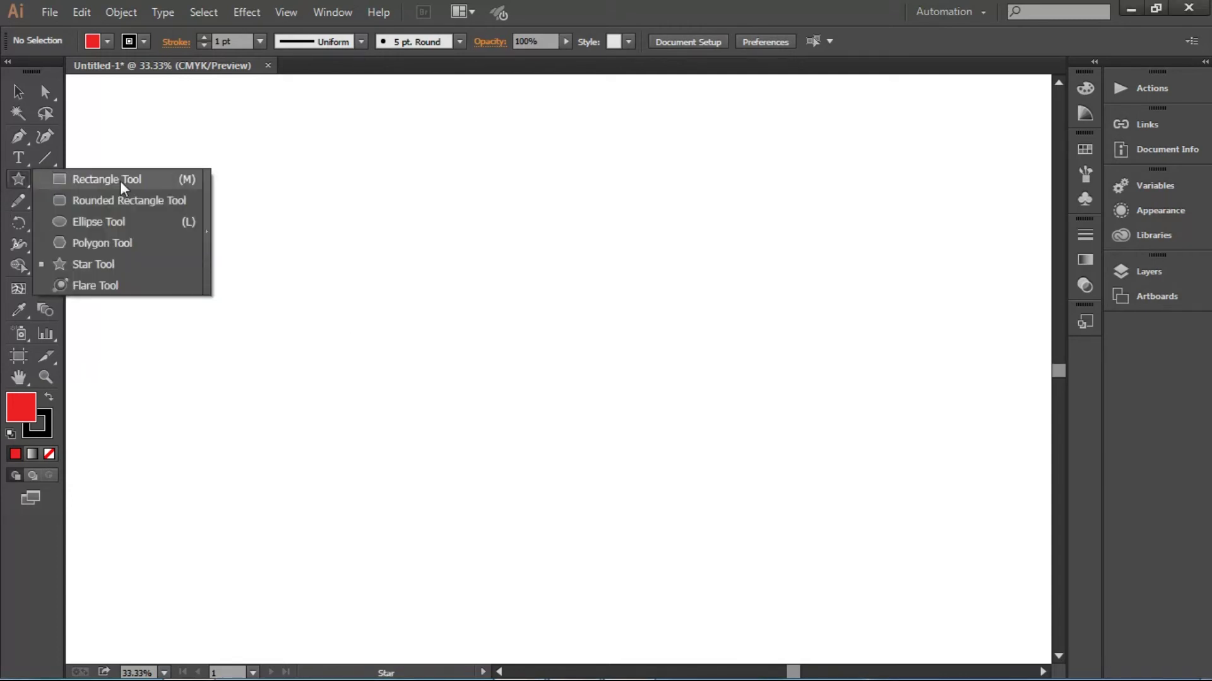
drag(289, 235, 631, 471)
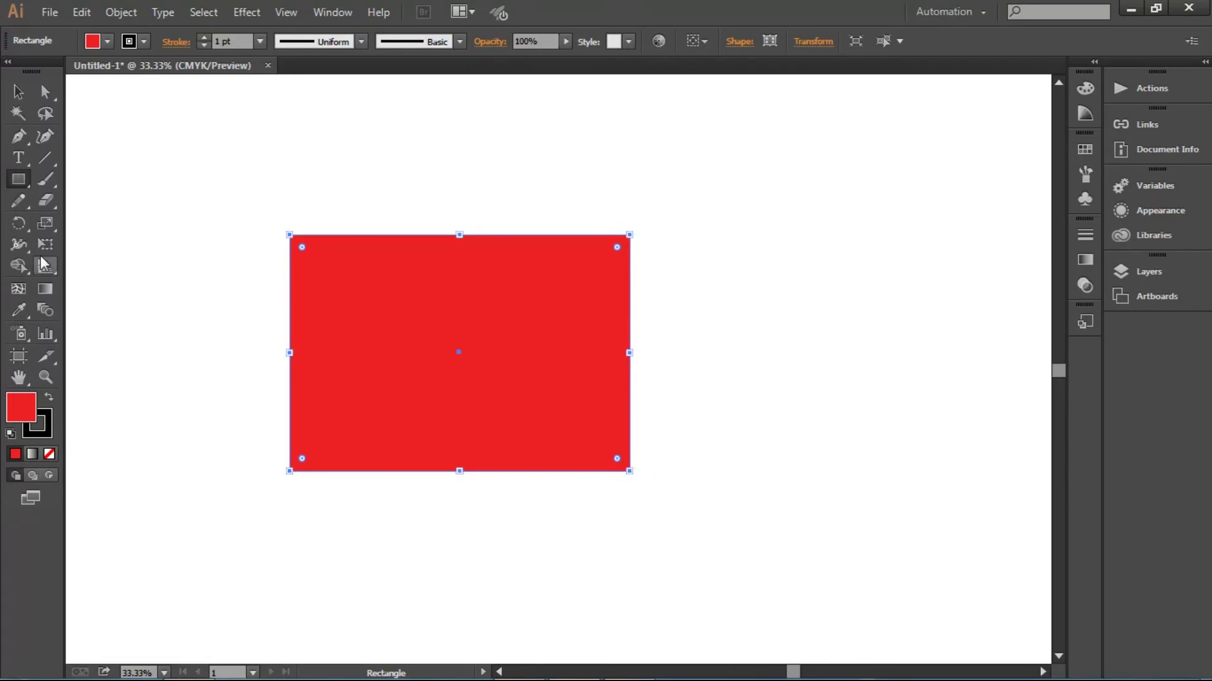
click(42, 92)
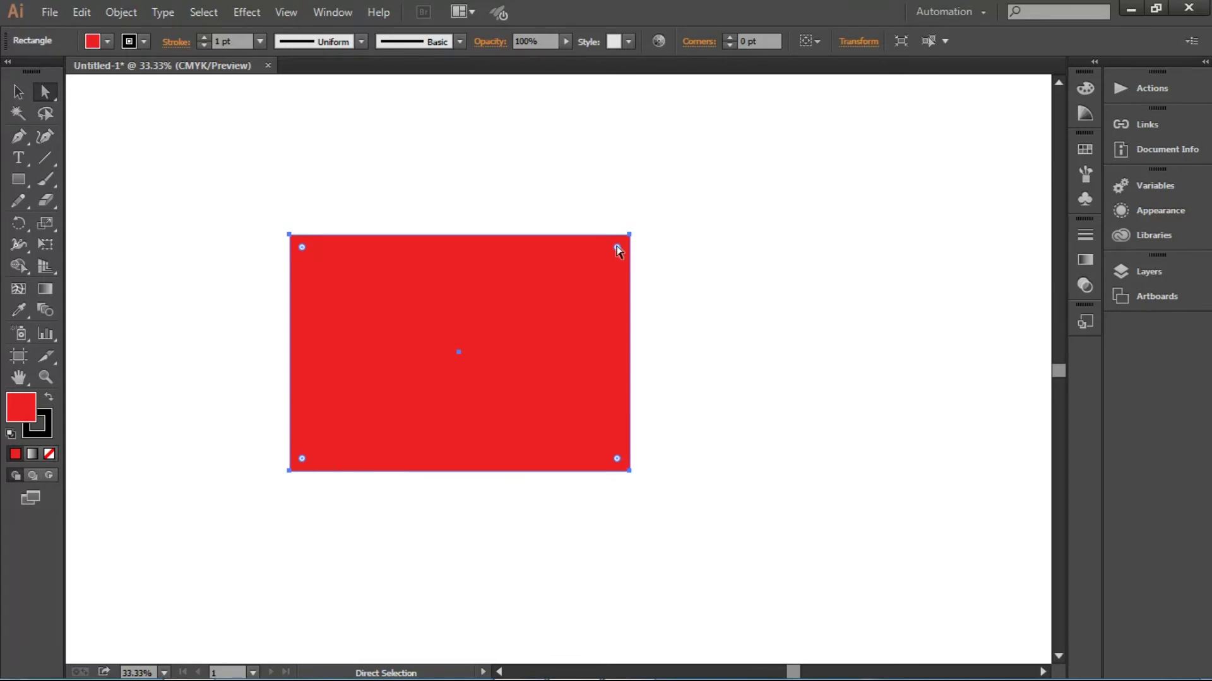
click(19, 94)
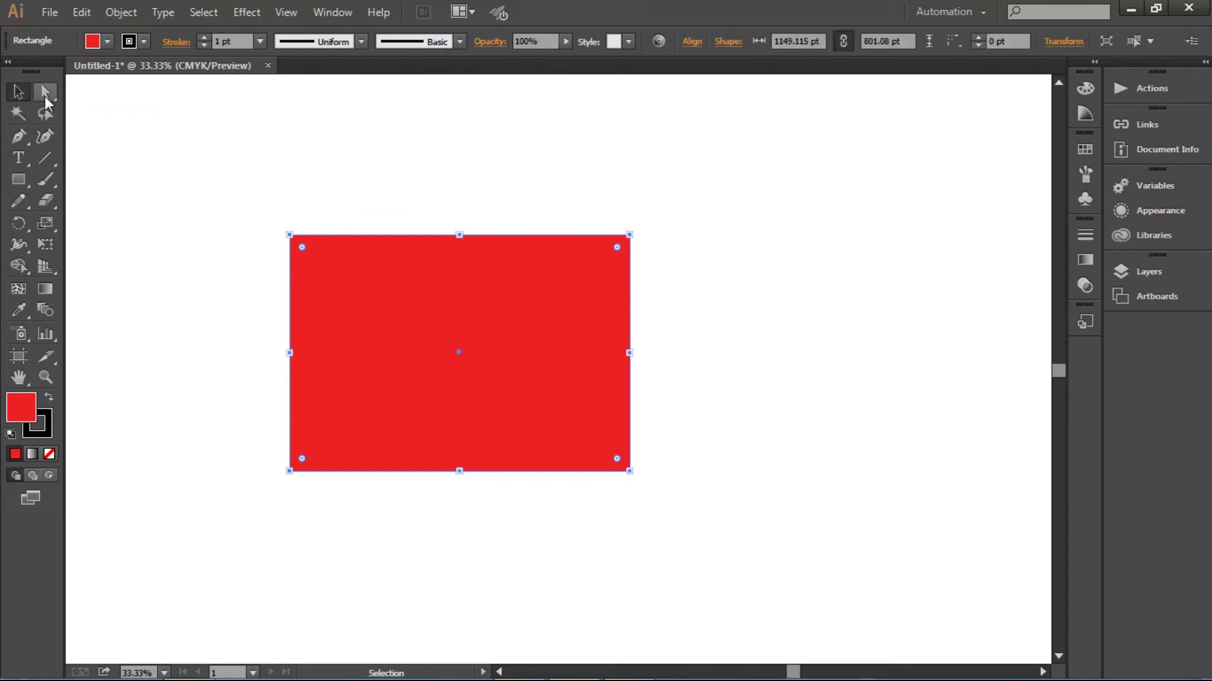
click(45, 92)
click(21, 94)
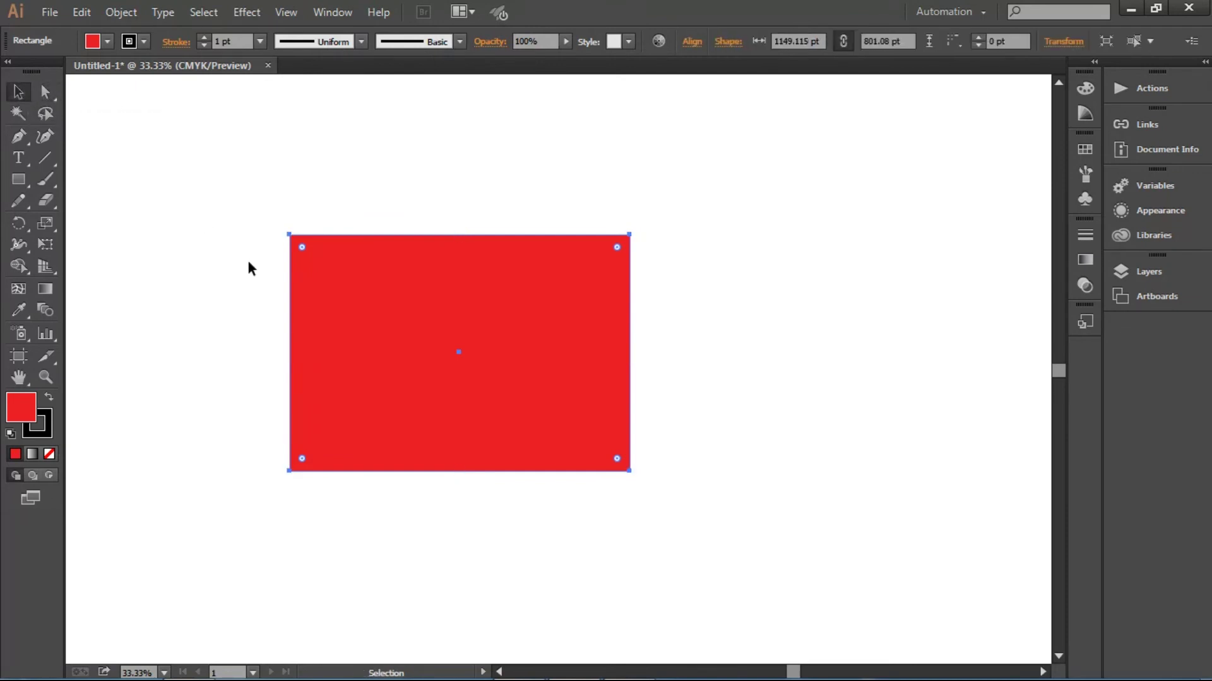
mouse_move(301, 246)
mouse_down()
mouse_move(428, 366)
mouse_move(356, 325)
mouse_move(372, 337)
mouse_up()
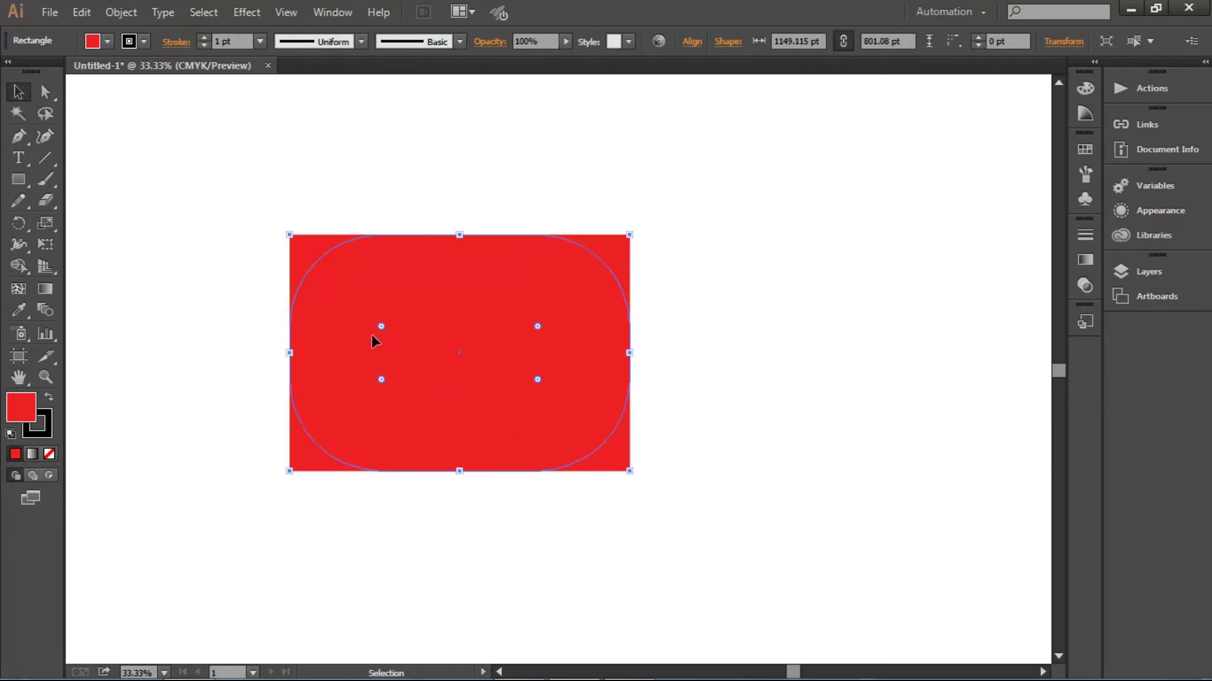
click(763, 379)
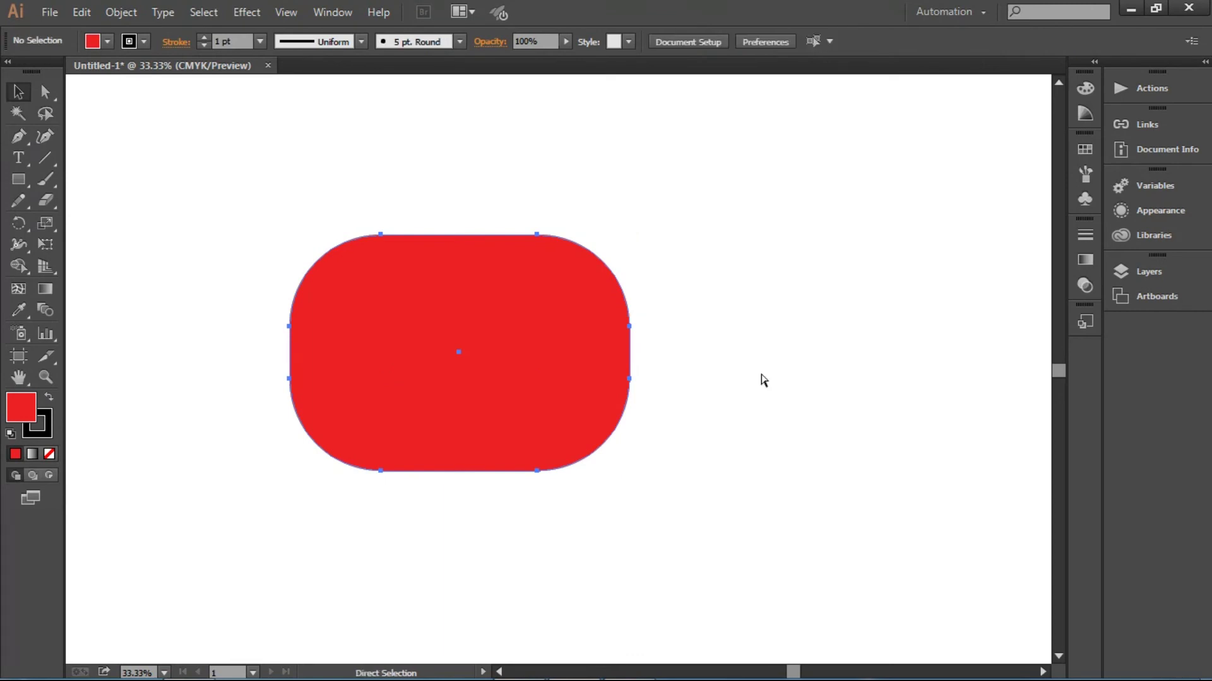
click(482, 363)
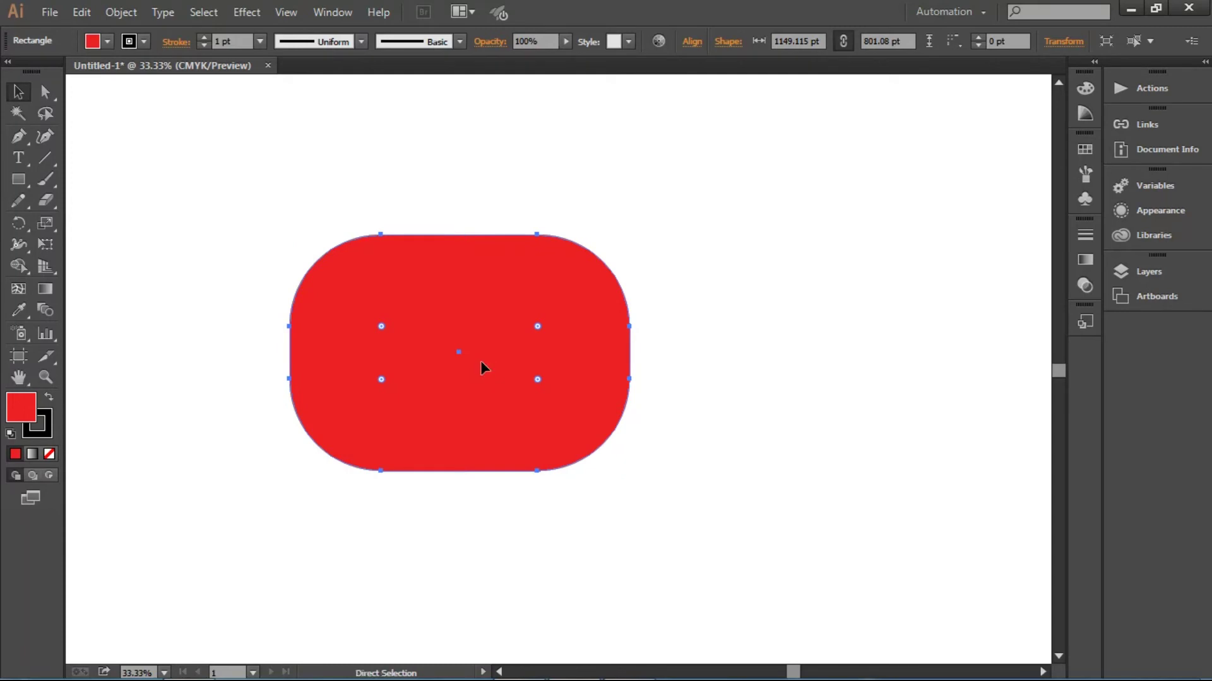
key(ctrl+z)
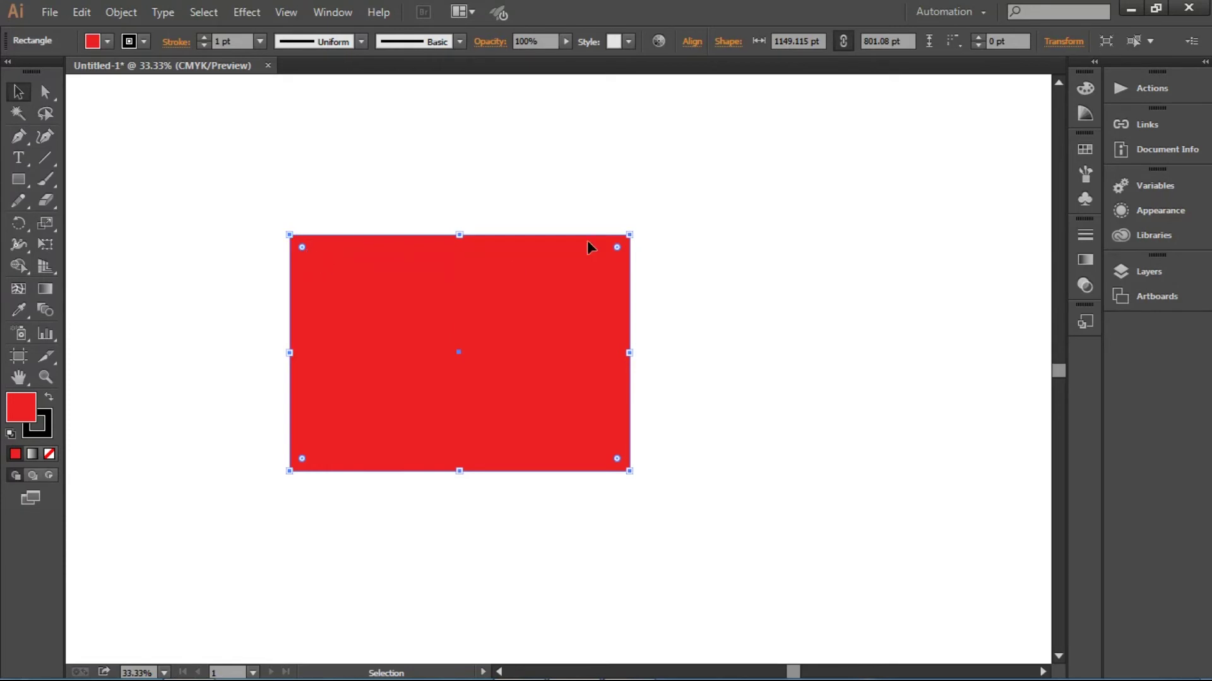
click(689, 241)
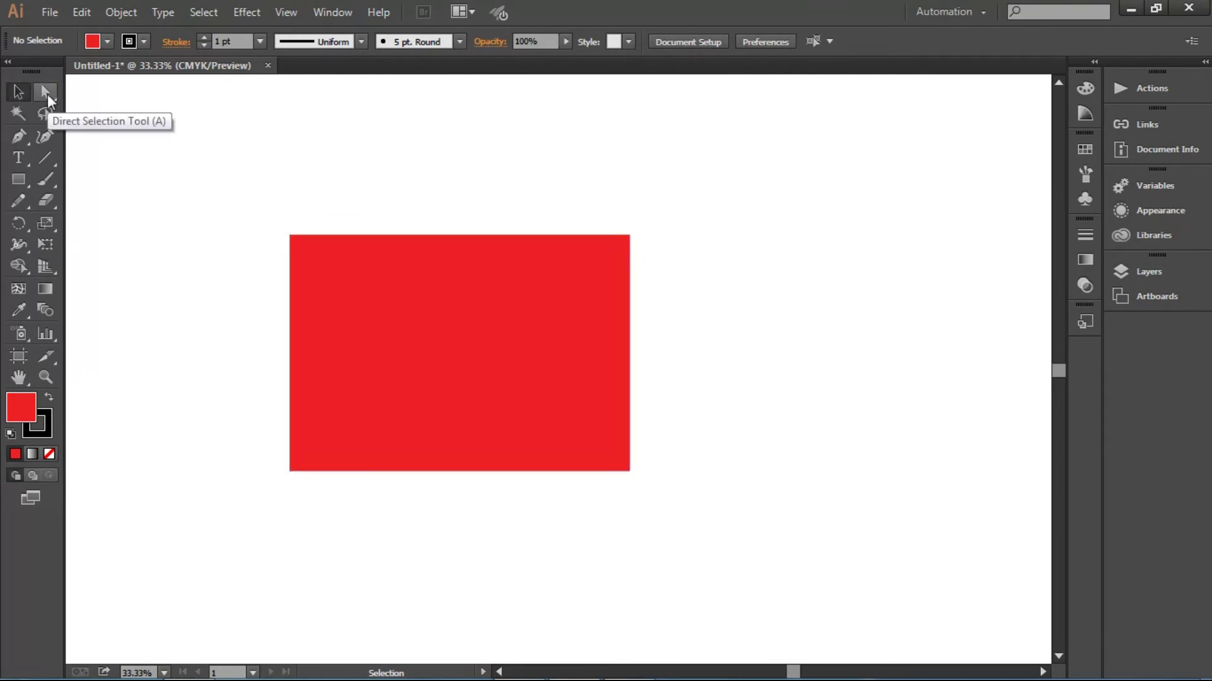
Select the rectangle's top-left corner and drag its live corner into a large rounded radius
click(47, 93)
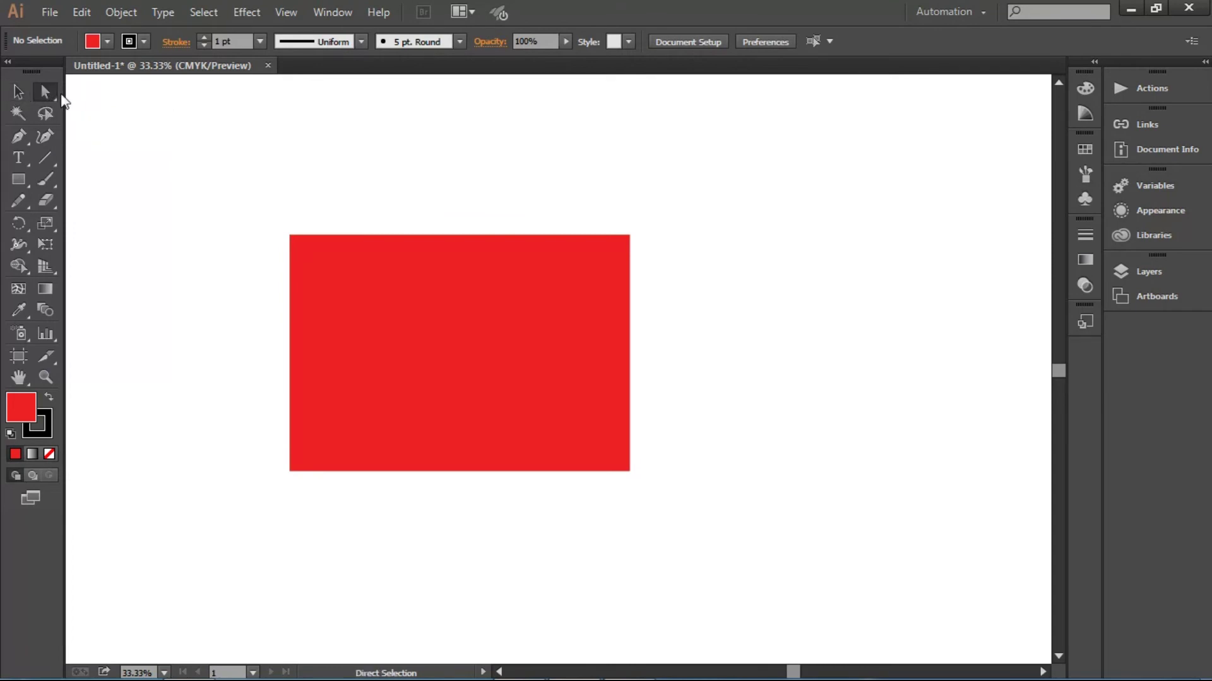
click(391, 351)
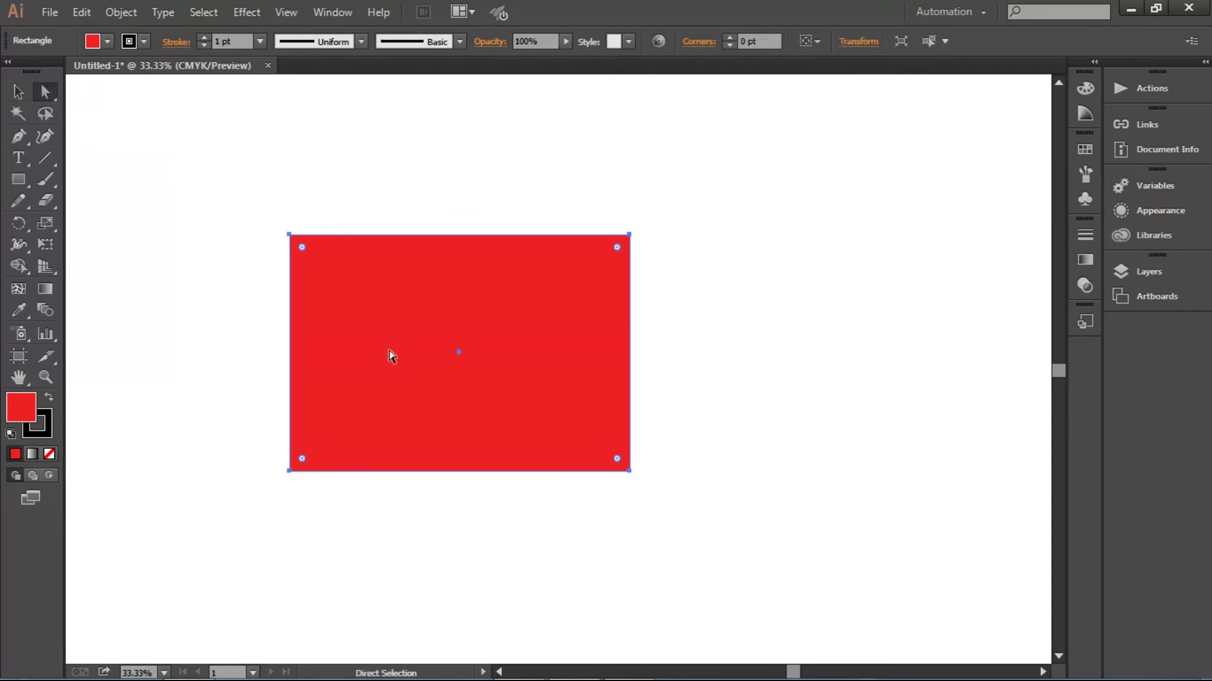
click(289, 235)
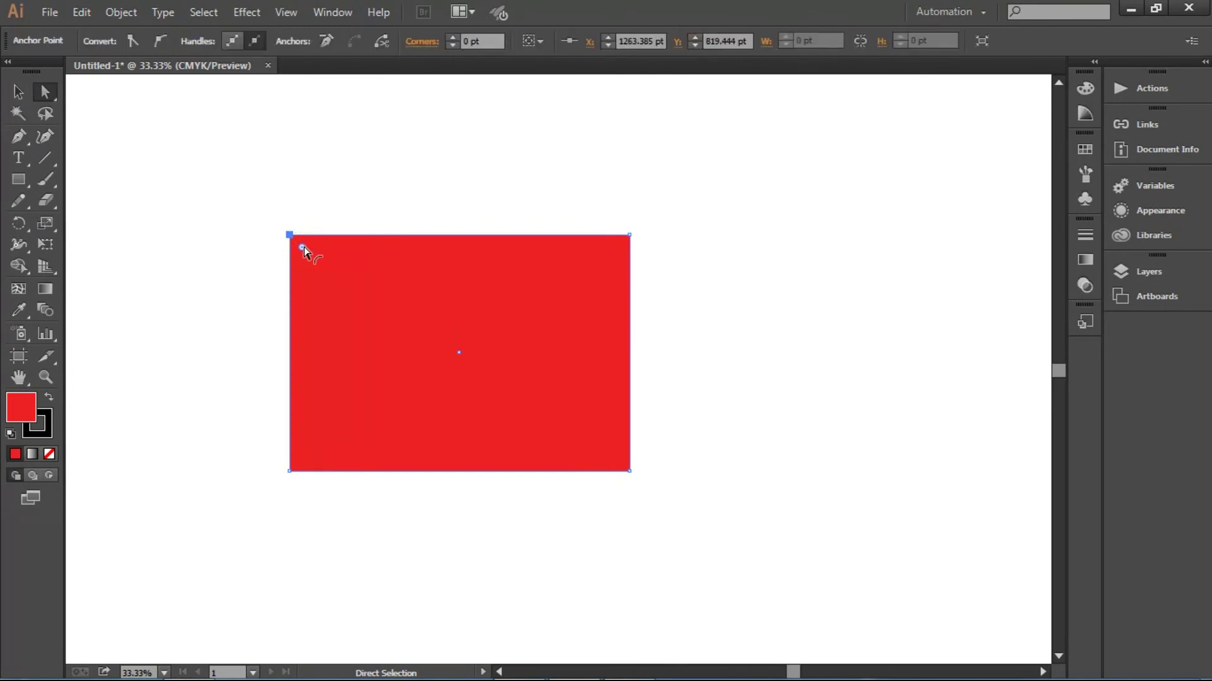
mouse_move(303, 249)
mouse_down()
mouse_move(482, 407)
mouse_move(434, 357)
mouse_move(396, 342)
mouse_move(487, 430)
mouse_up()
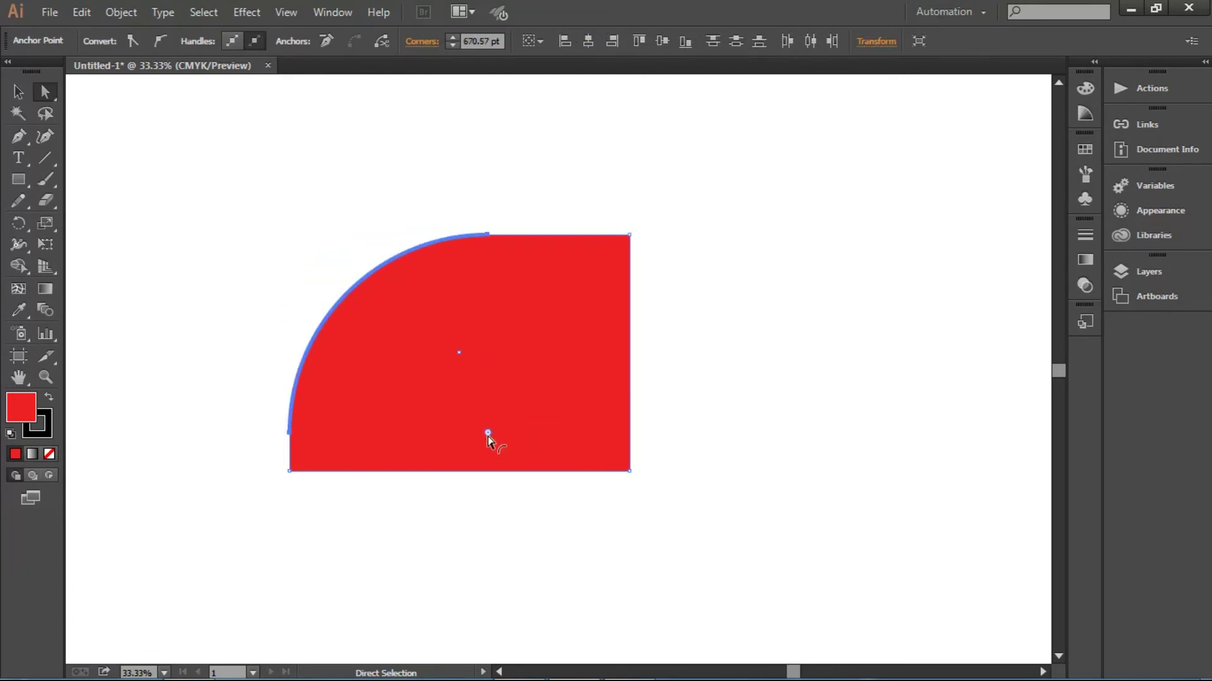
drag(487, 433, 617, 552)
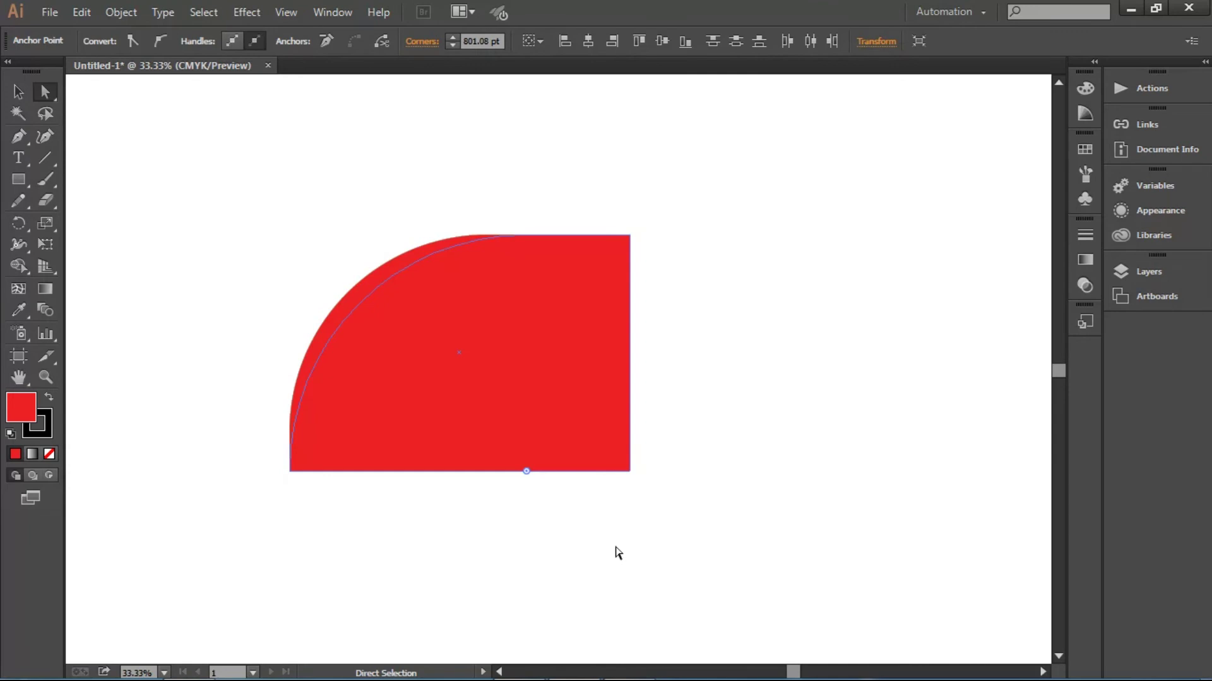
Undo the corner rounding to restore sharp corners, then deselect everything
click(408, 505)
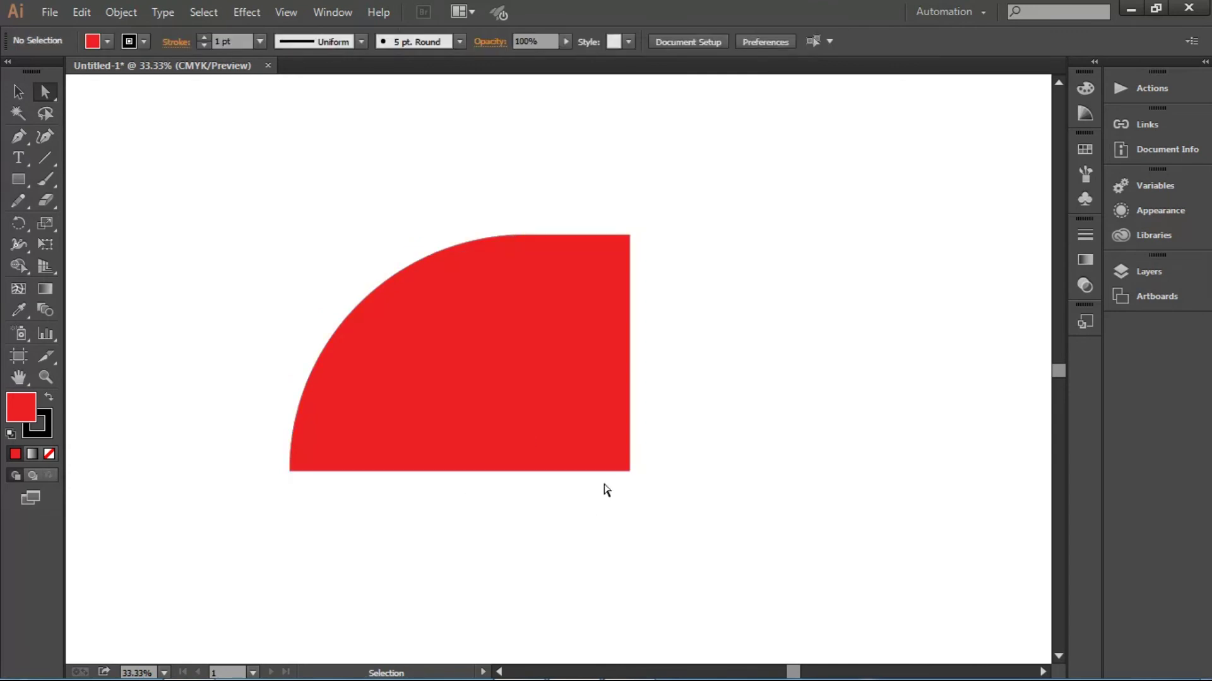
click(395, 324)
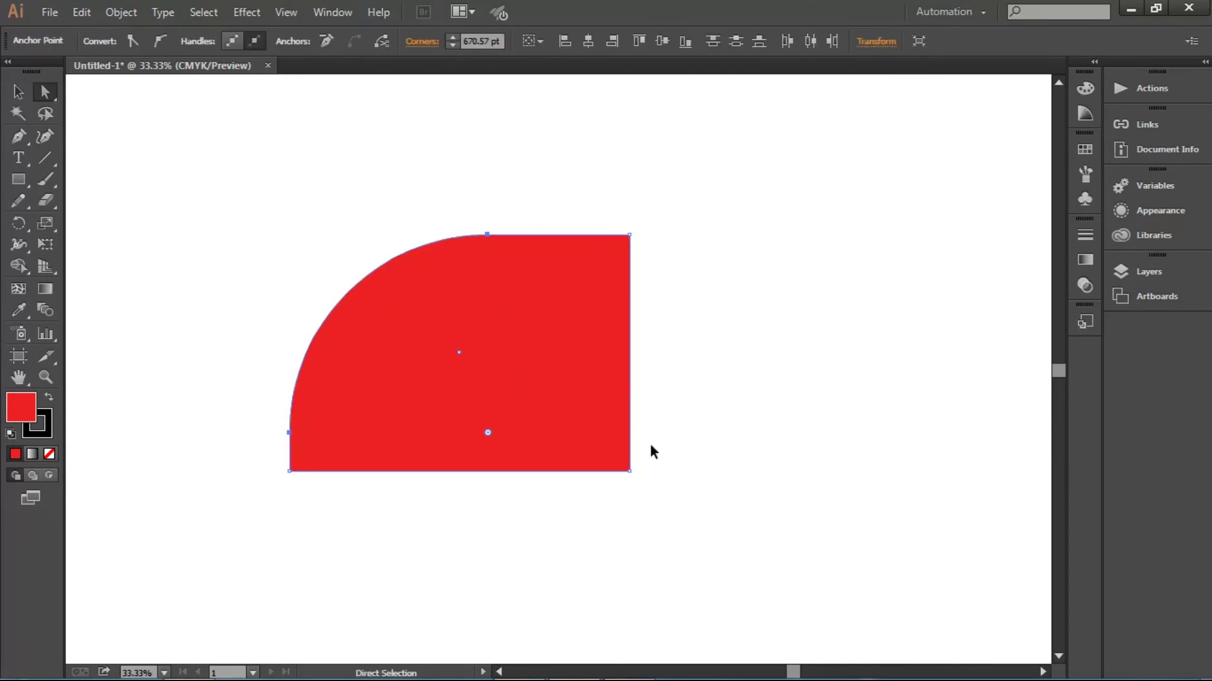
key(ctrl+z)
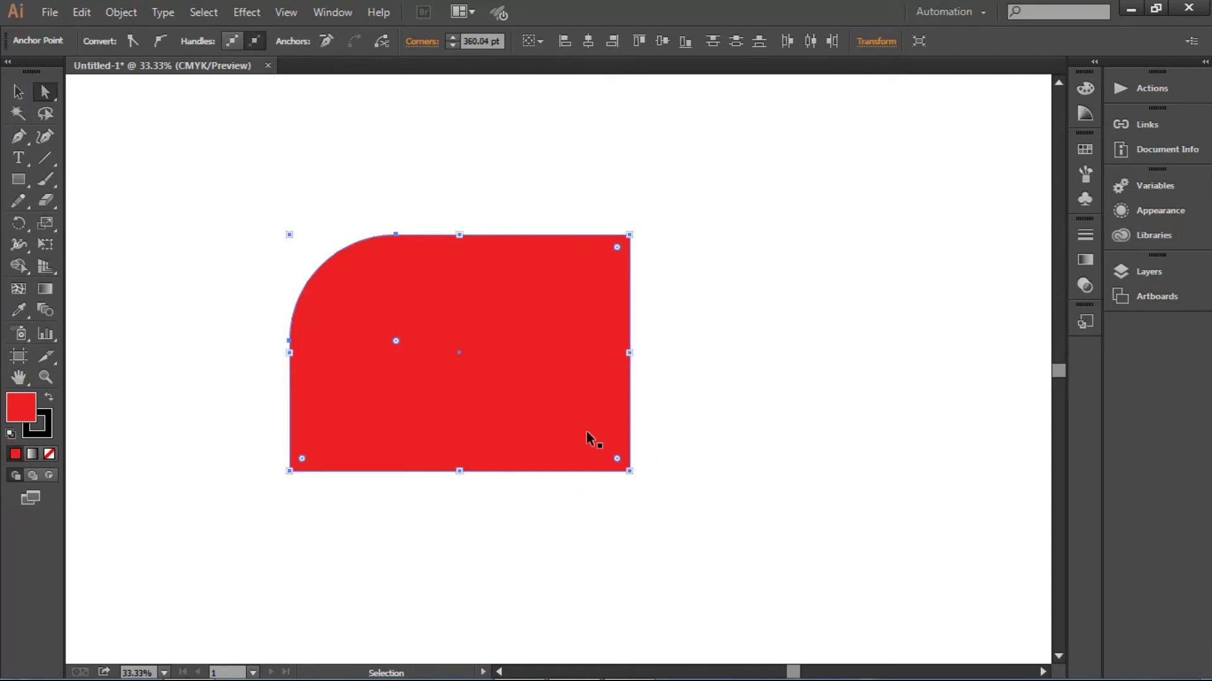
key(ctrl+z)
drag(249, 201, 729, 306)
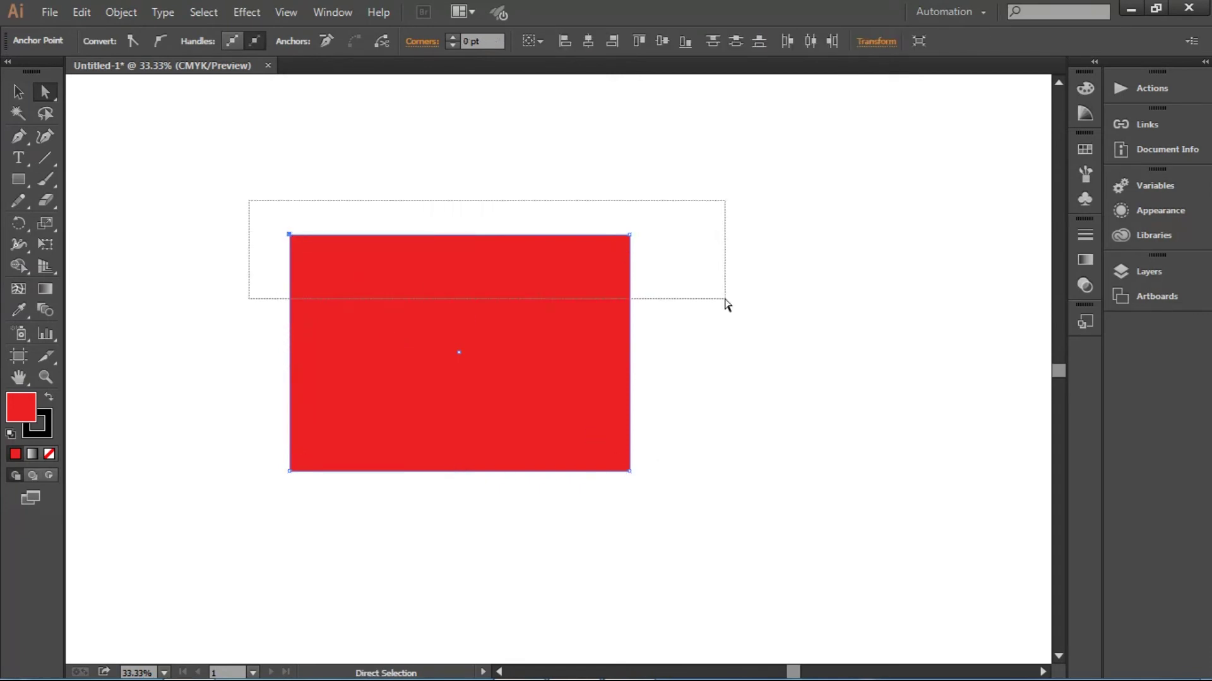
click(631, 231)
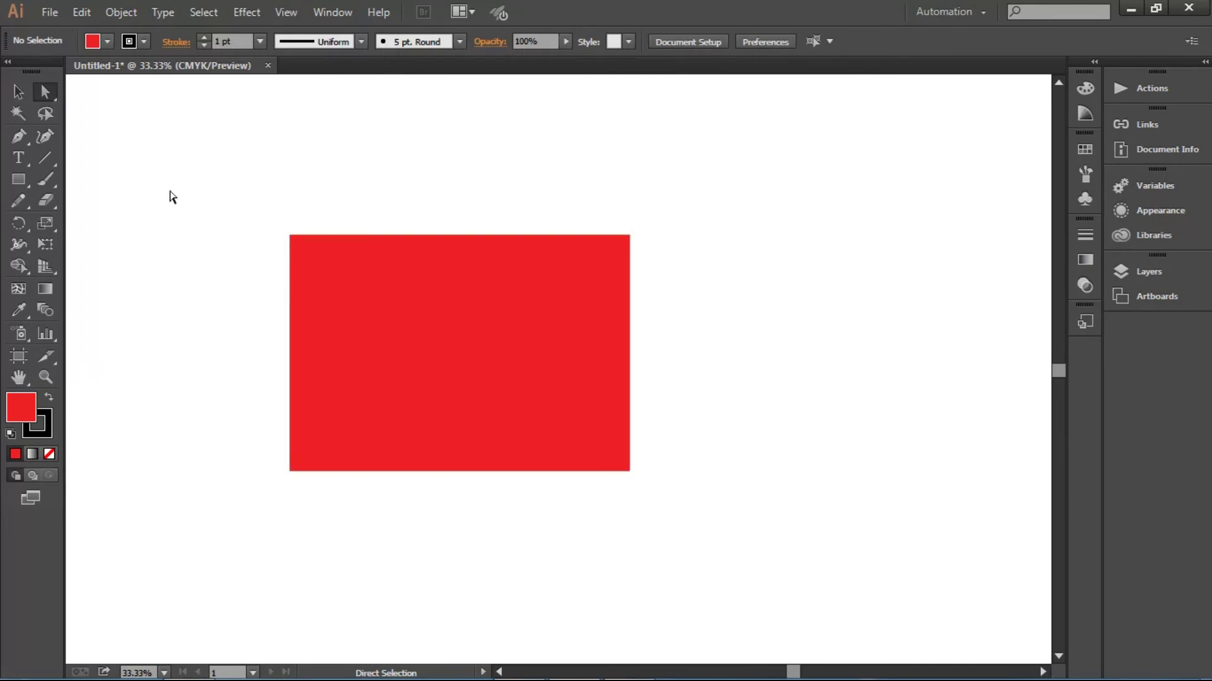
mouse_move(218, 196)
mouse_down()
mouse_move(621, 263)
mouse_move(682, 254)
mouse_up()
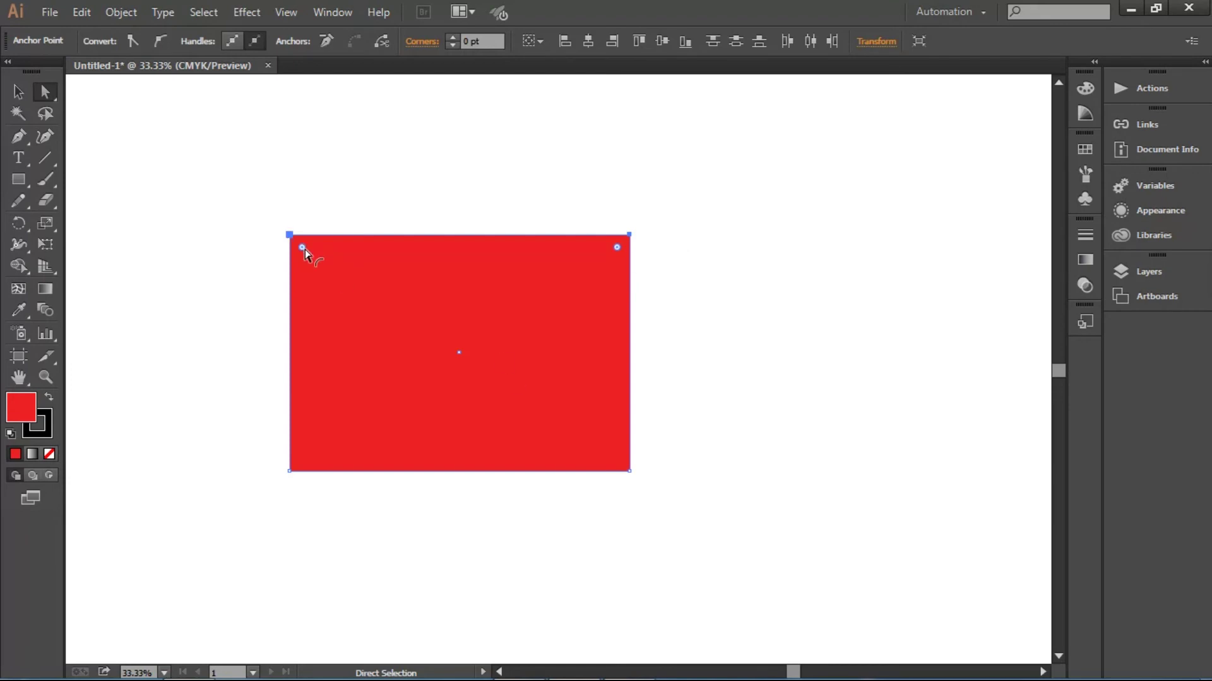
drag(303, 249, 426, 351)
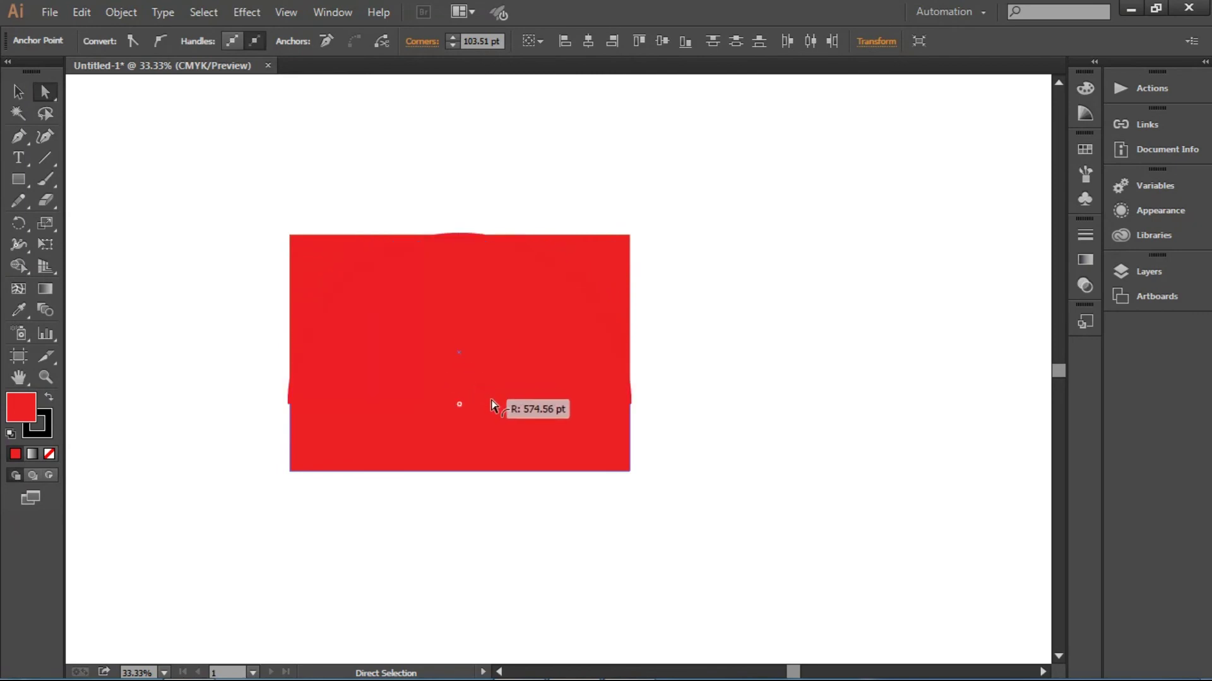
mouse_move(426, 345)
mouse_down()
mouse_move(434, 353)
mouse_move(344, 301)
mouse_move(375, 317)
mouse_move(366, 311)
mouse_up()
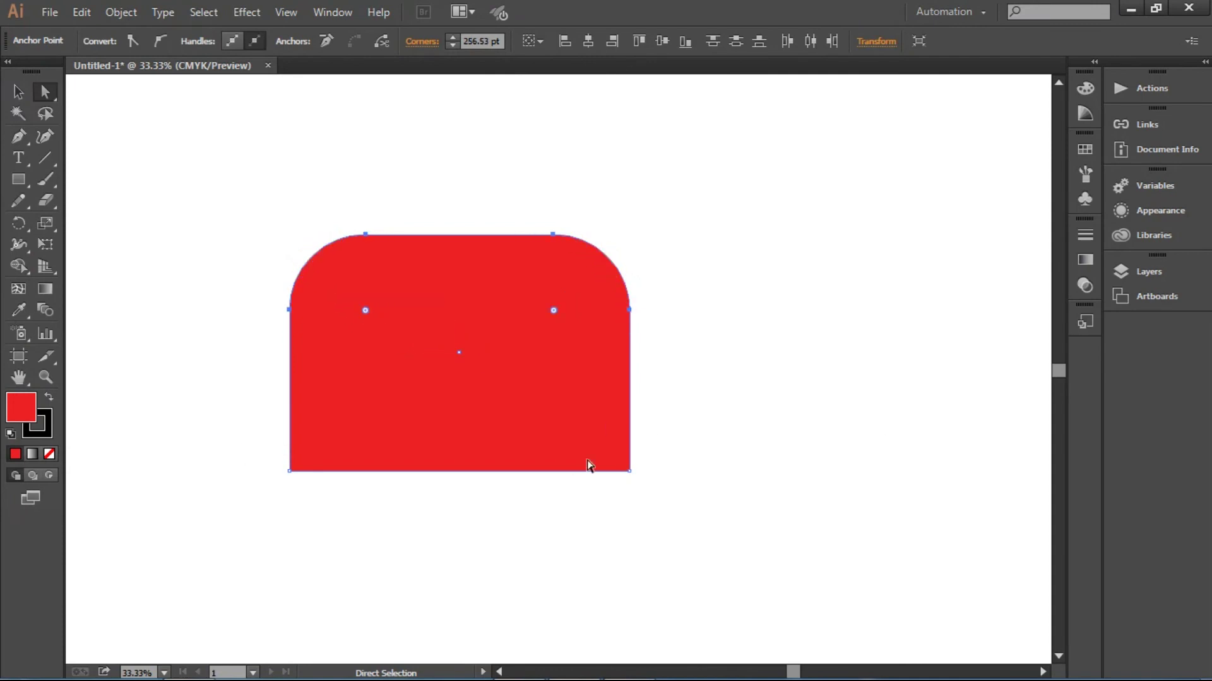
click(502, 538)
key(ctrl+z)
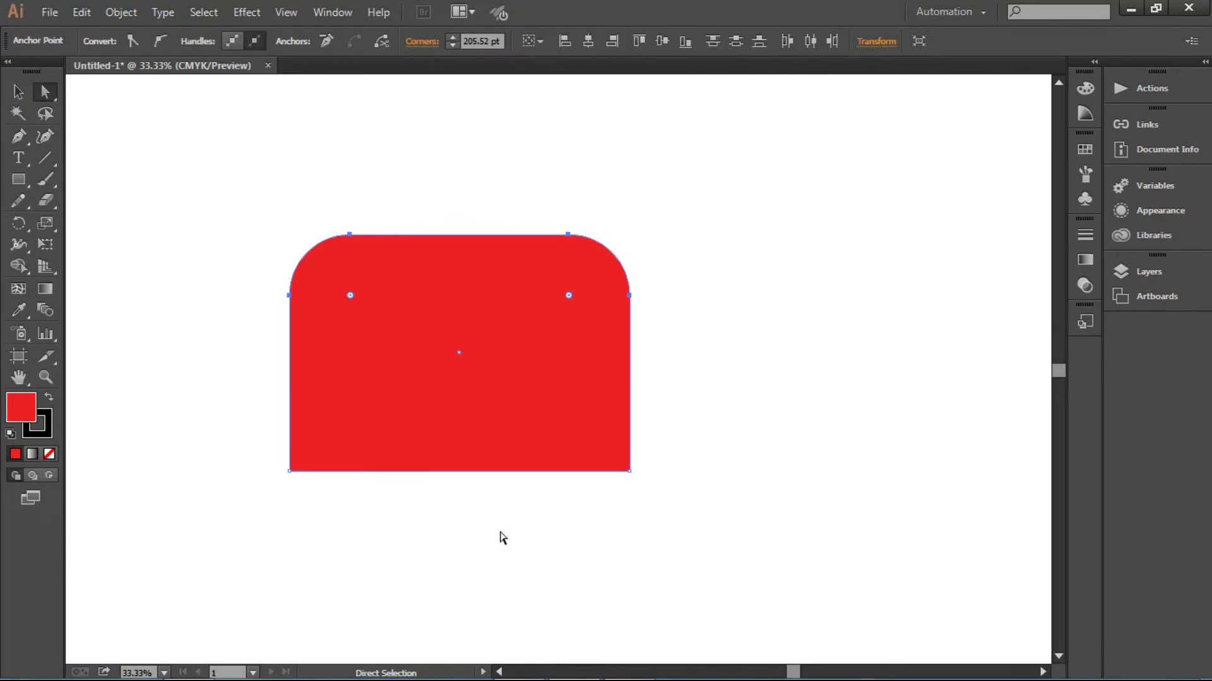
key(ctrl+shift+z)
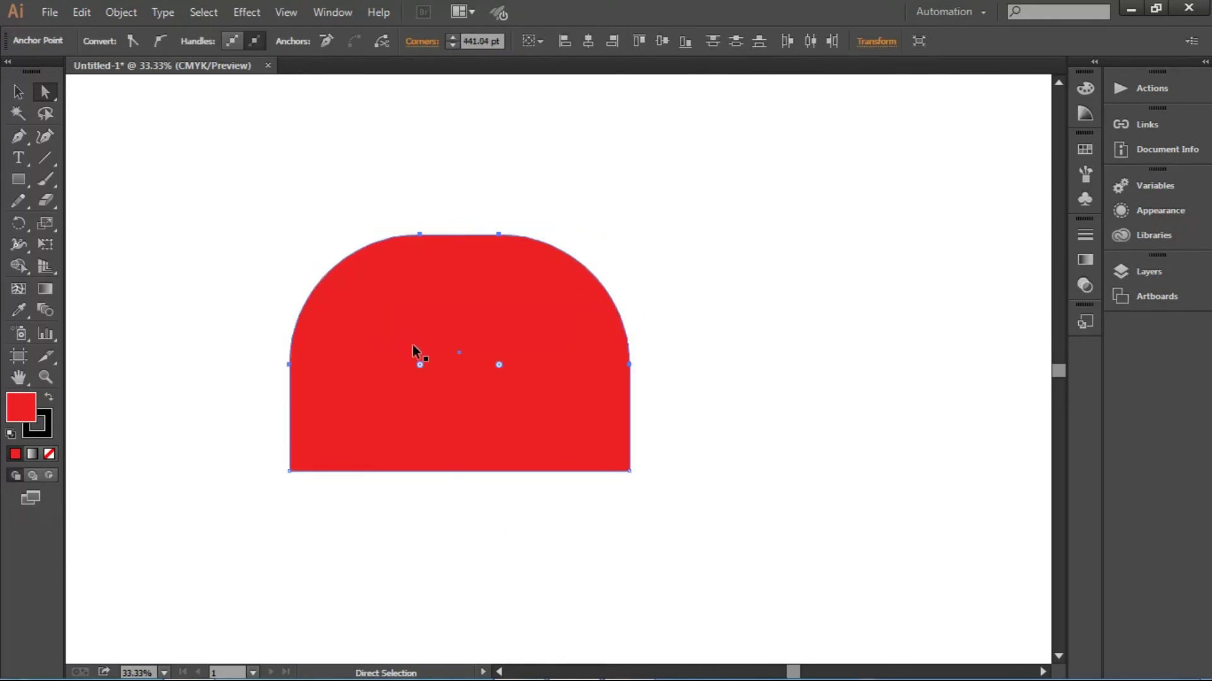
click(420, 350)
key(ctrl+z)
key(ctrl+z)
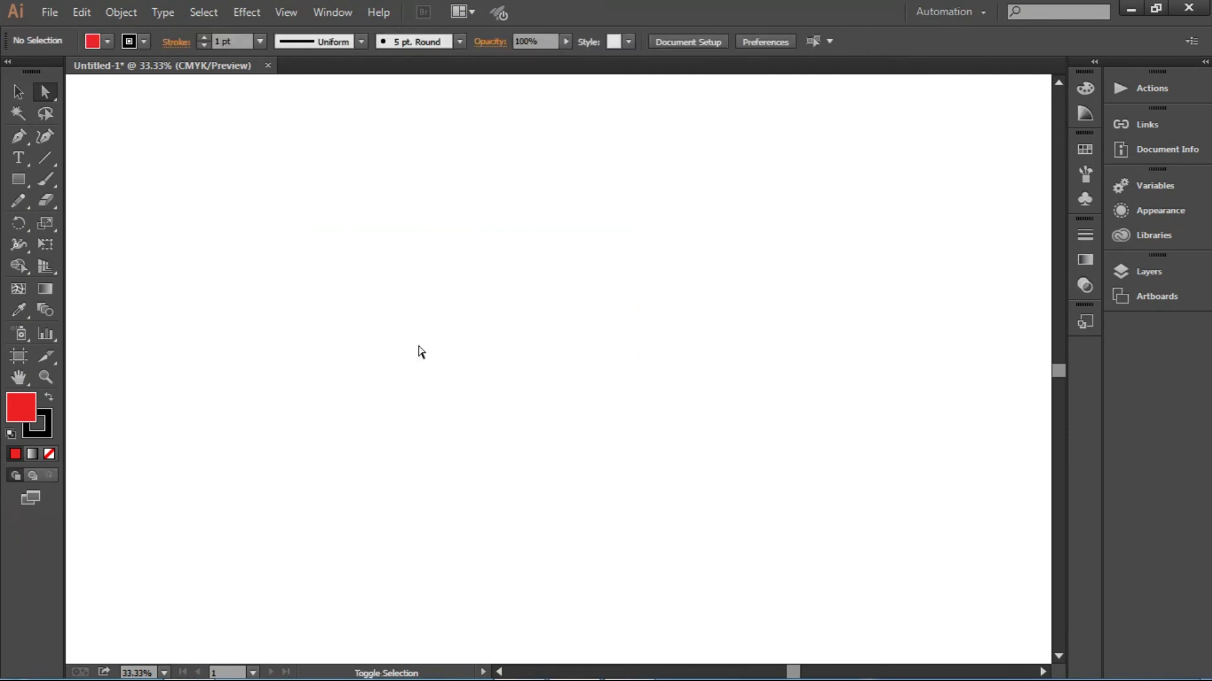
key(ctrl+shift+z)
click(382, 190)
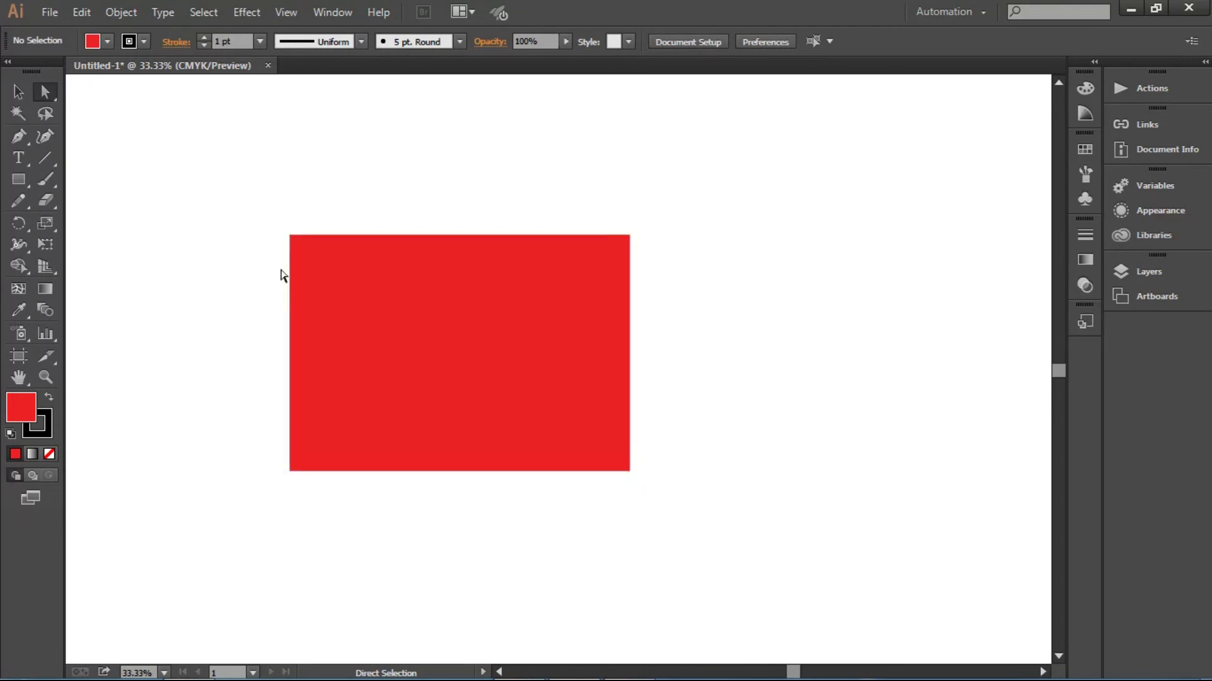
click(309, 245)
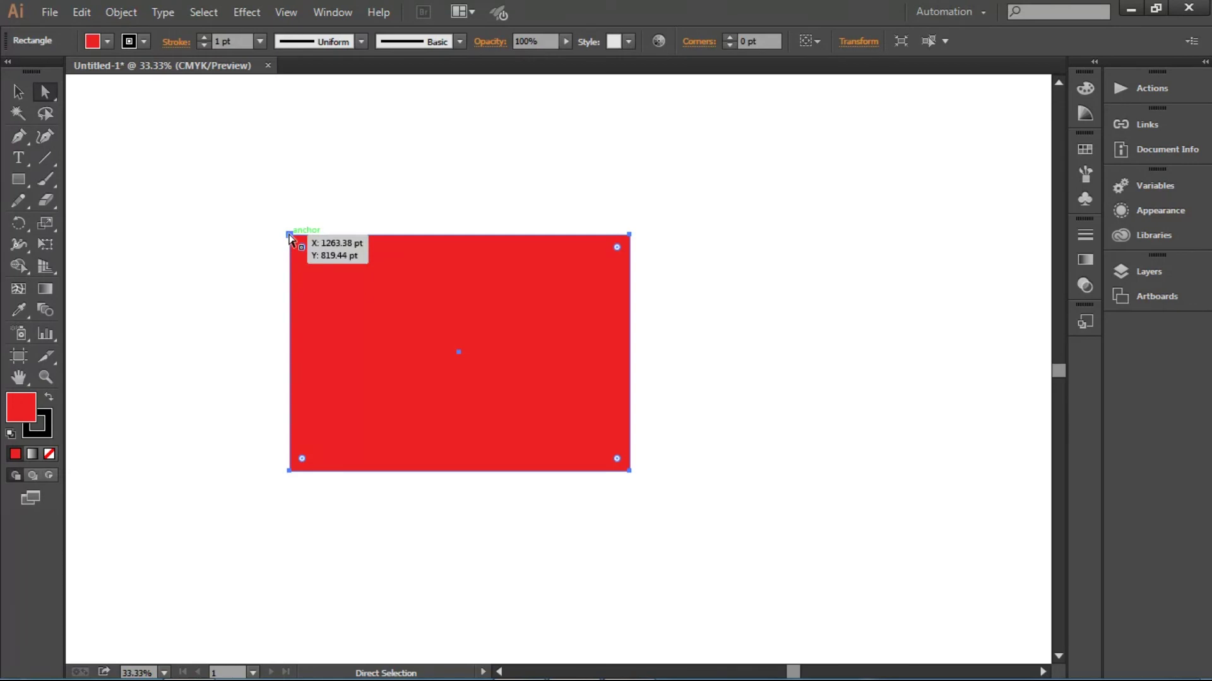
click(289, 235)
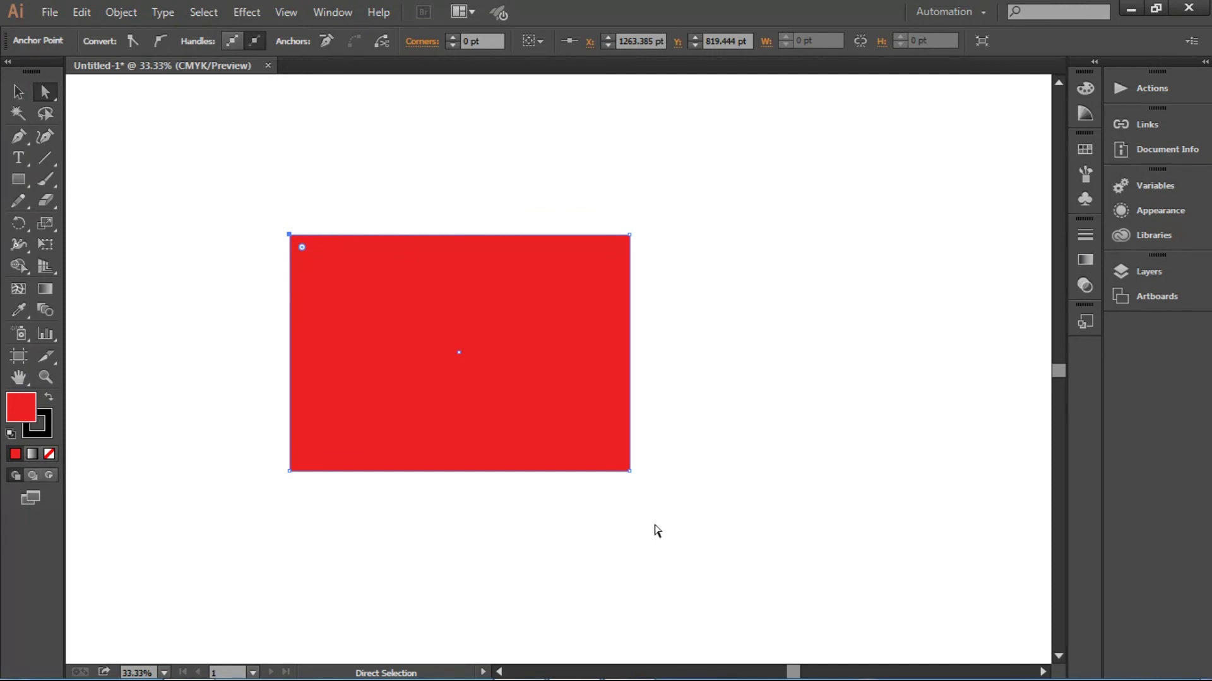
shift+click(629, 470)
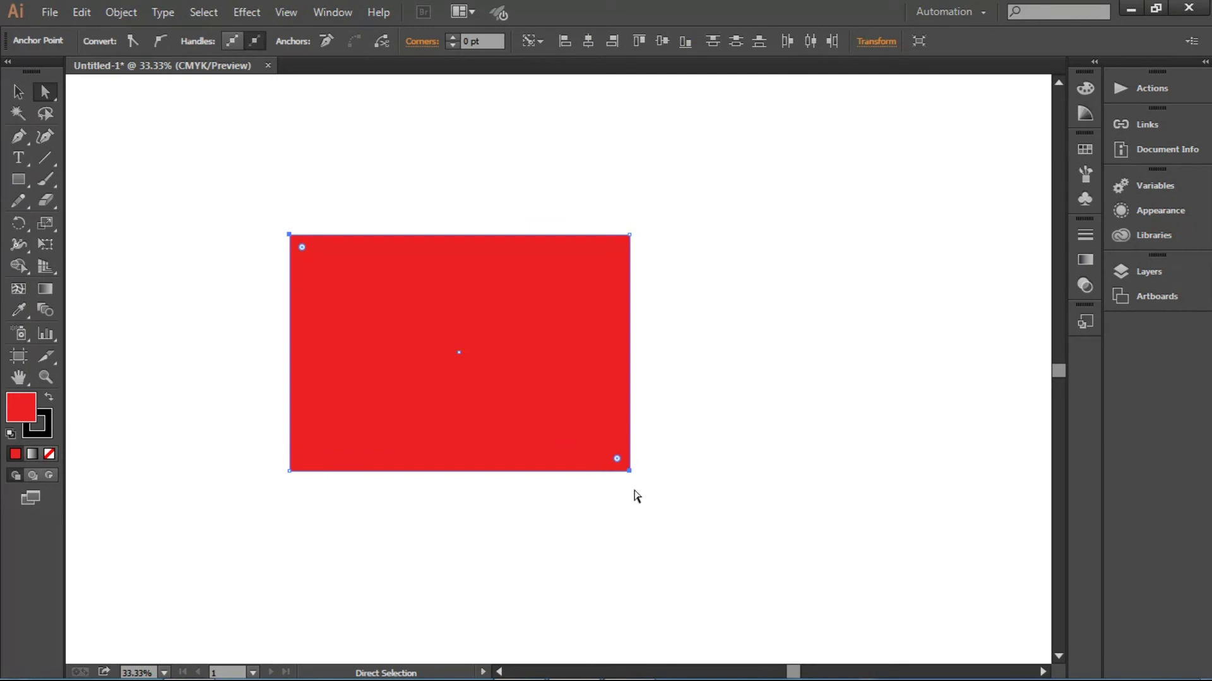
mouse_move(303, 248)
mouse_down()
mouse_move(441, 392)
mouse_move(559, 478)
mouse_move(445, 413)
mouse_up()
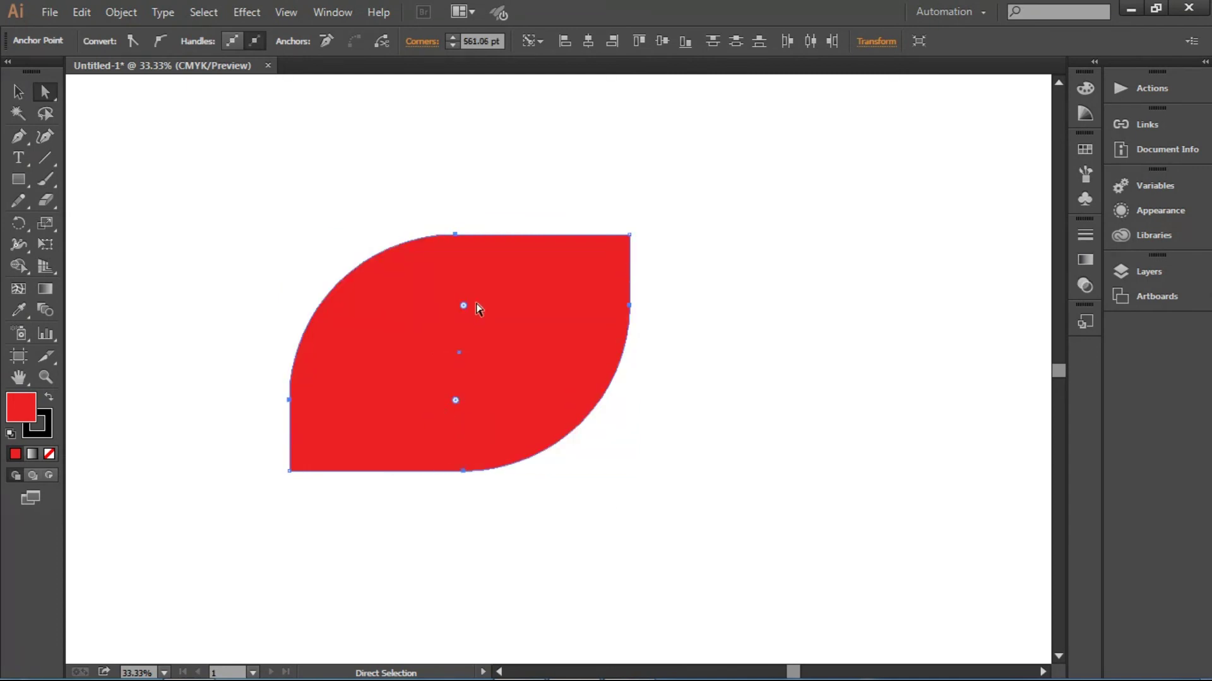
mouse_move(464, 308)
mouse_down()
mouse_move(519, 357)
mouse_move(328, 273)
mouse_move(422, 360)
mouse_up()
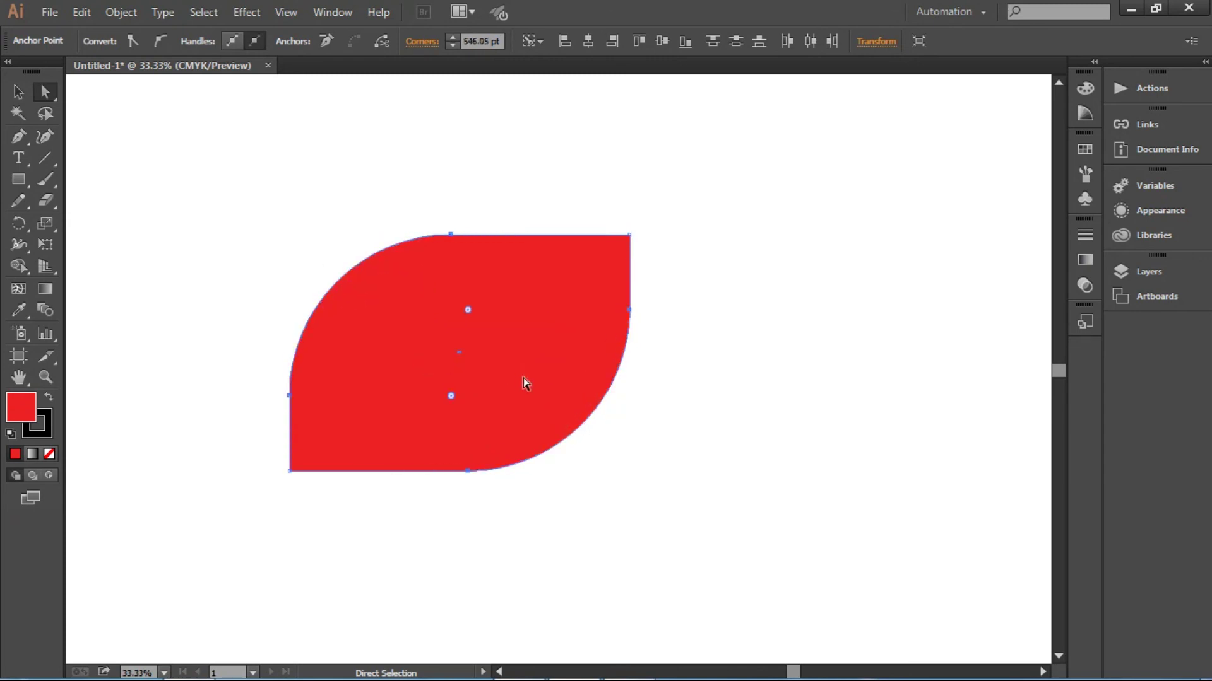
key(ctrl+z)
key(ctrl+z)
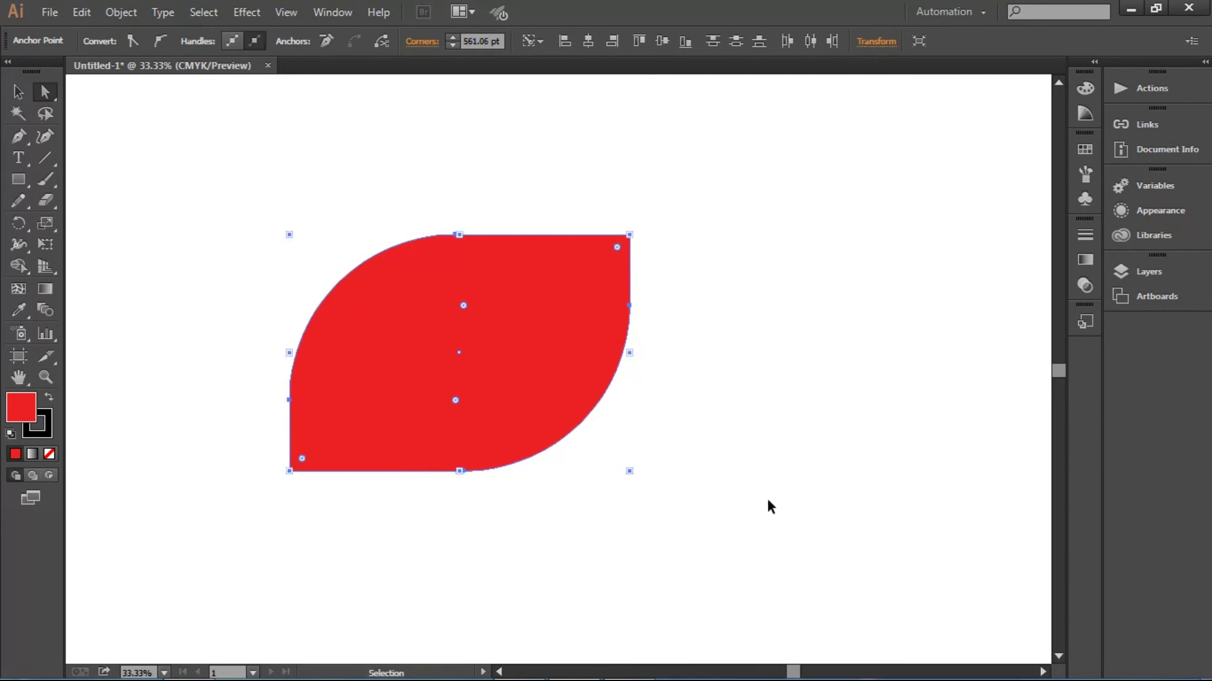
key(ctrl+z)
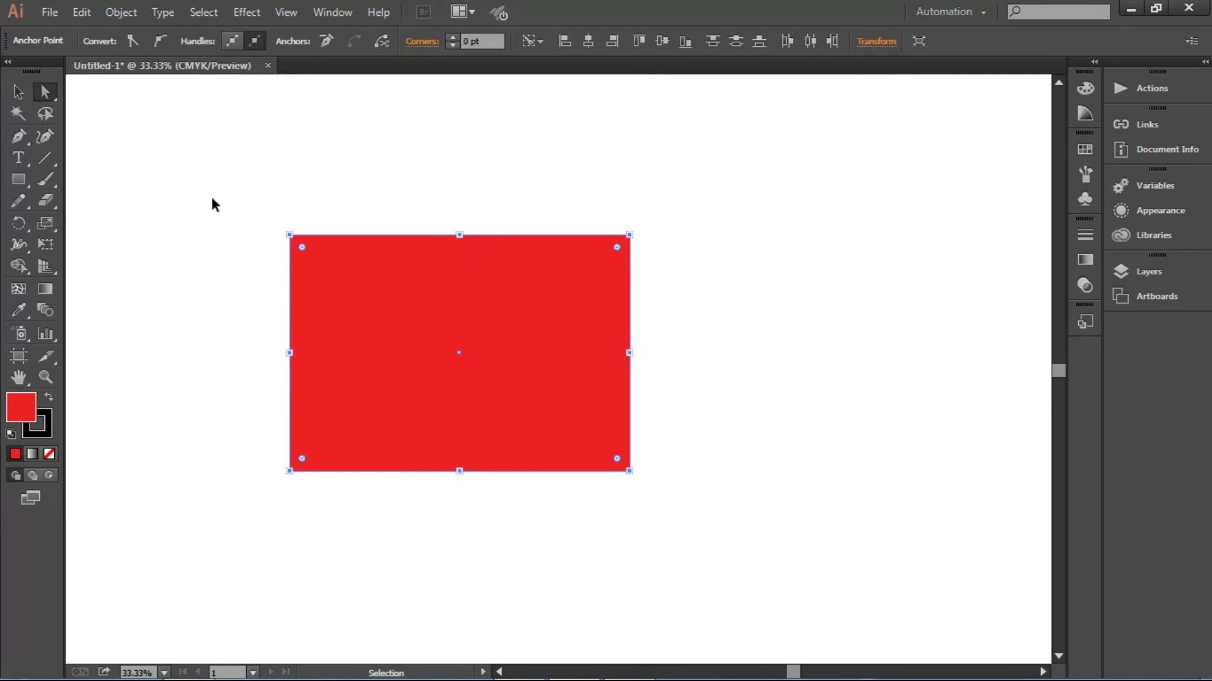
Delete the rectangle's top-left anchor to form a right triangle, then reselect the triangle
click(214, 200)
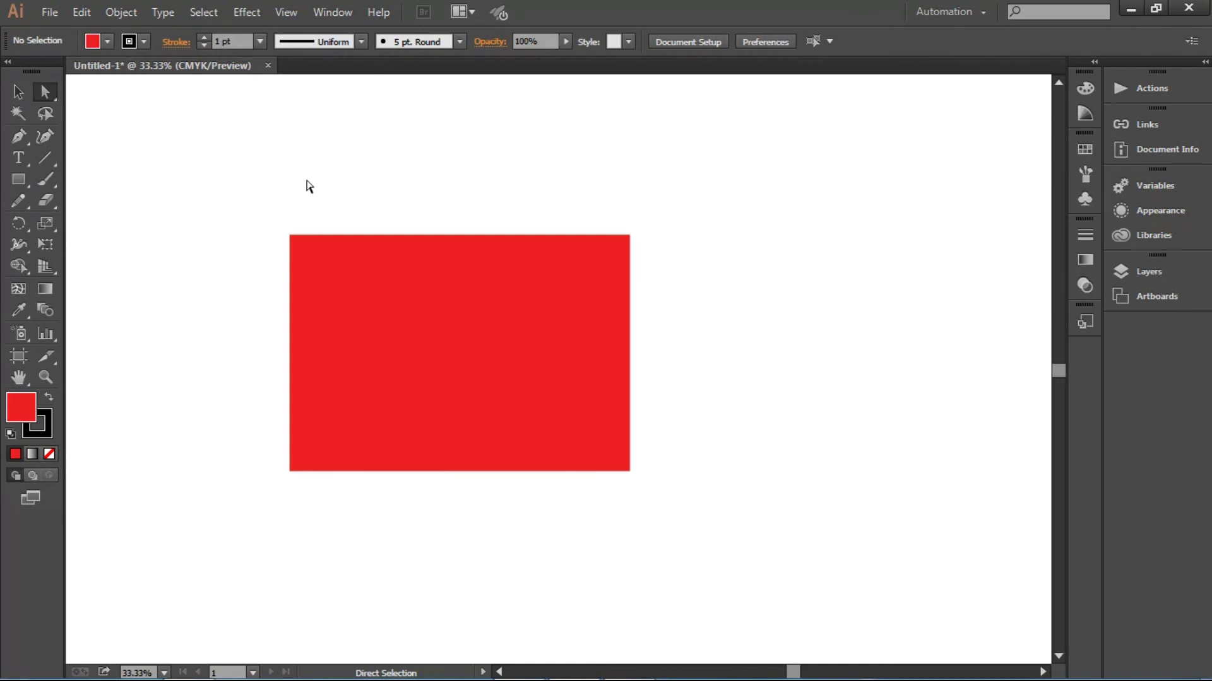
drag(211, 182, 756, 549)
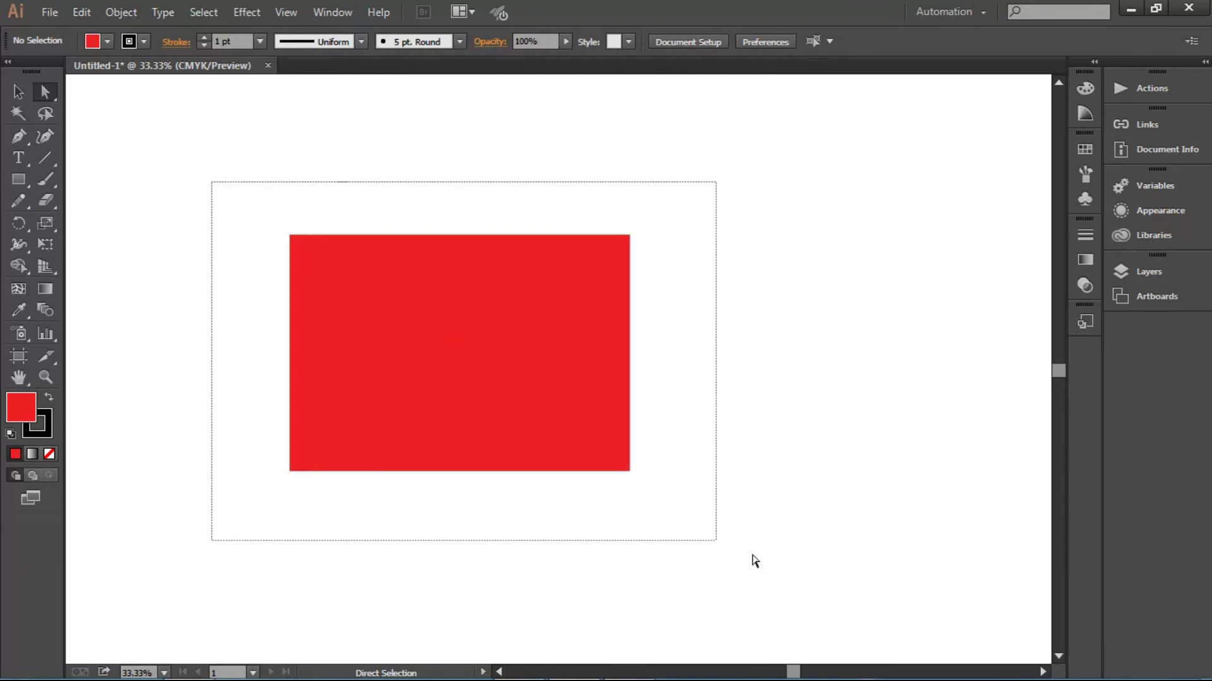
click(290, 116)
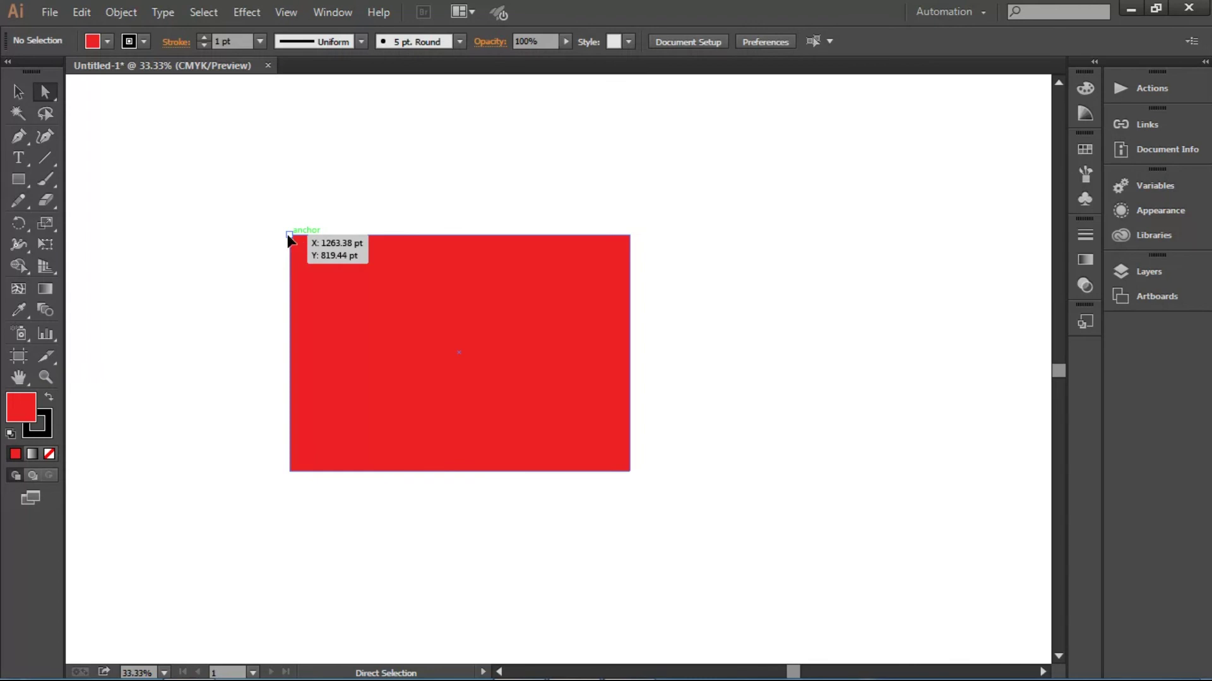
click(289, 236)
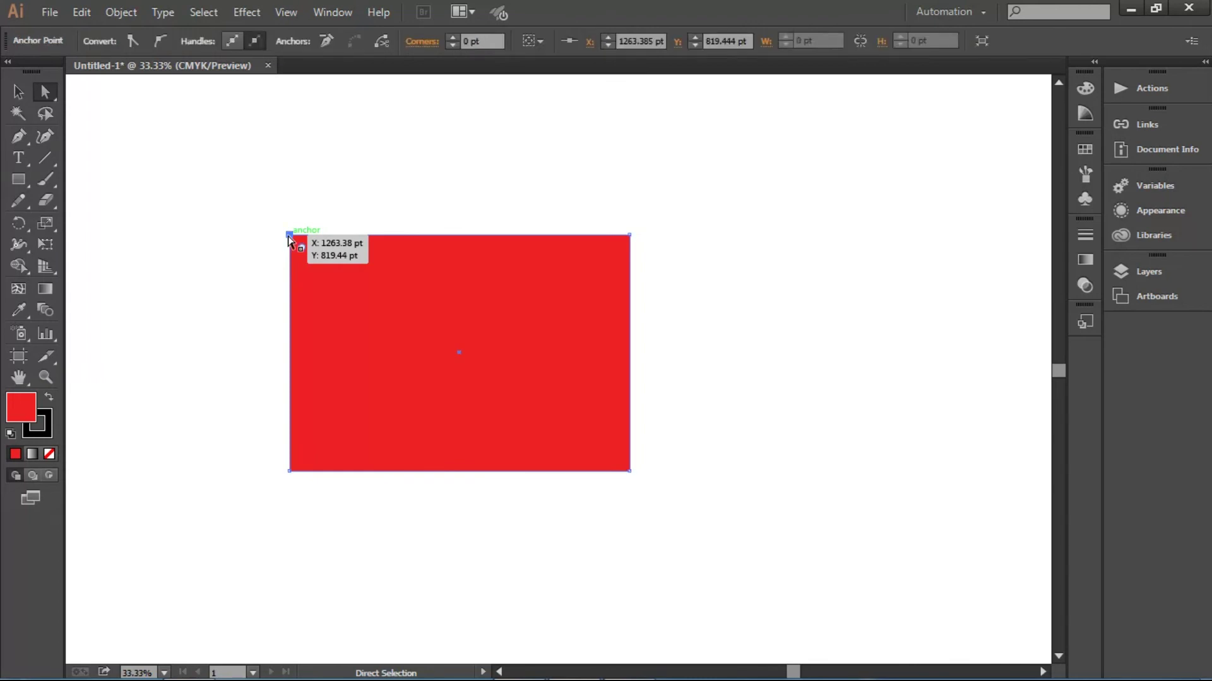
key(Delete)
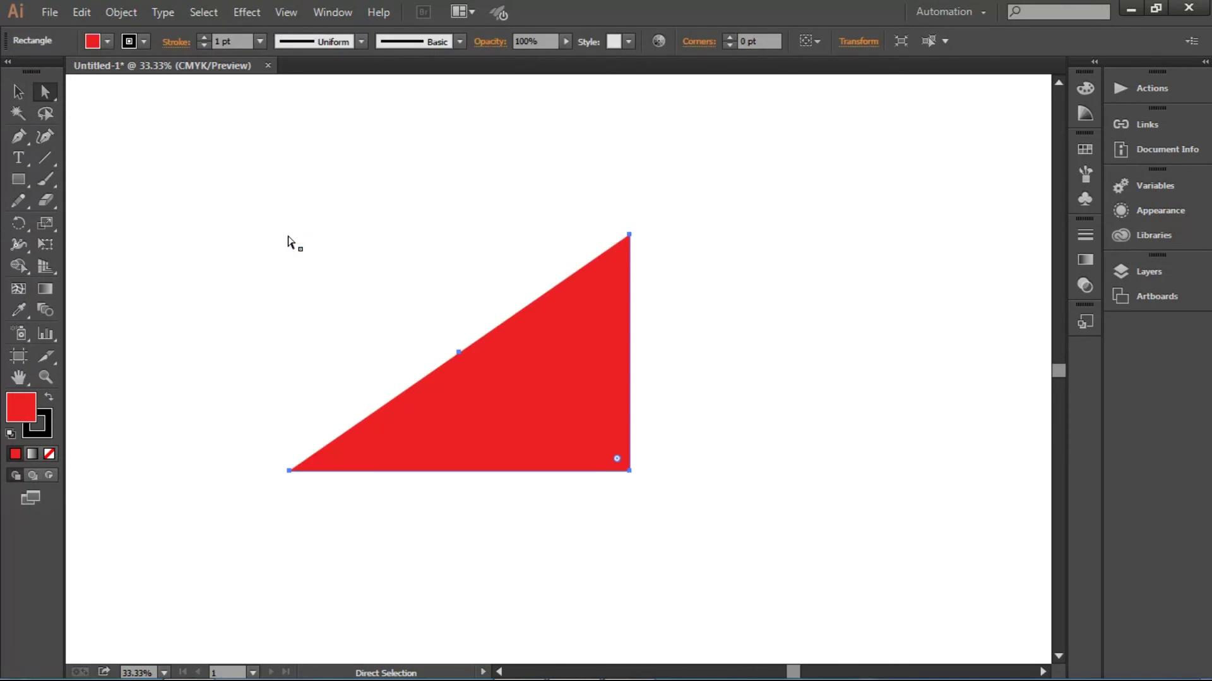
click(743, 303)
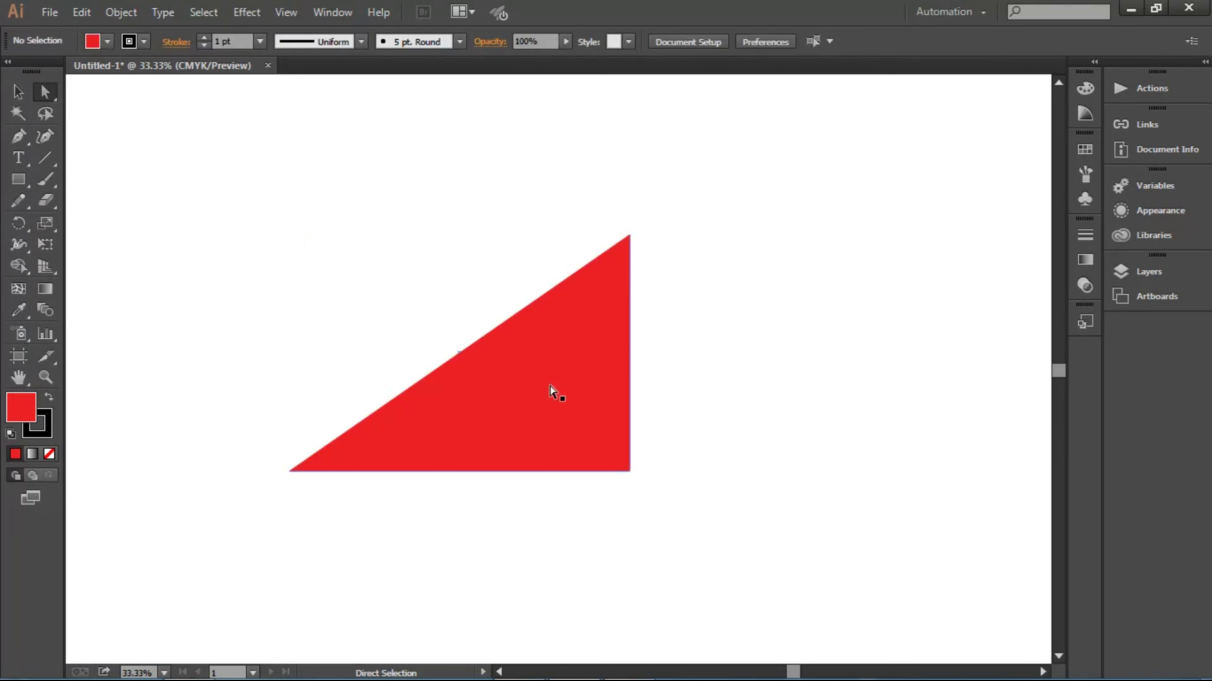
click(550, 386)
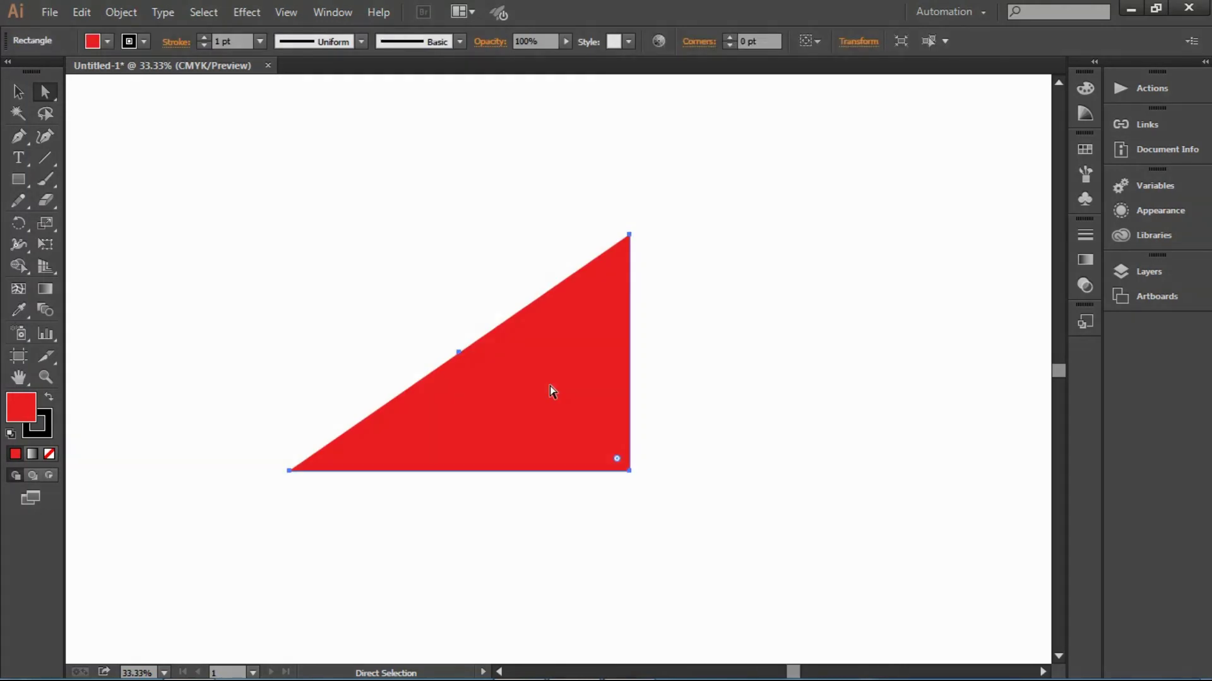